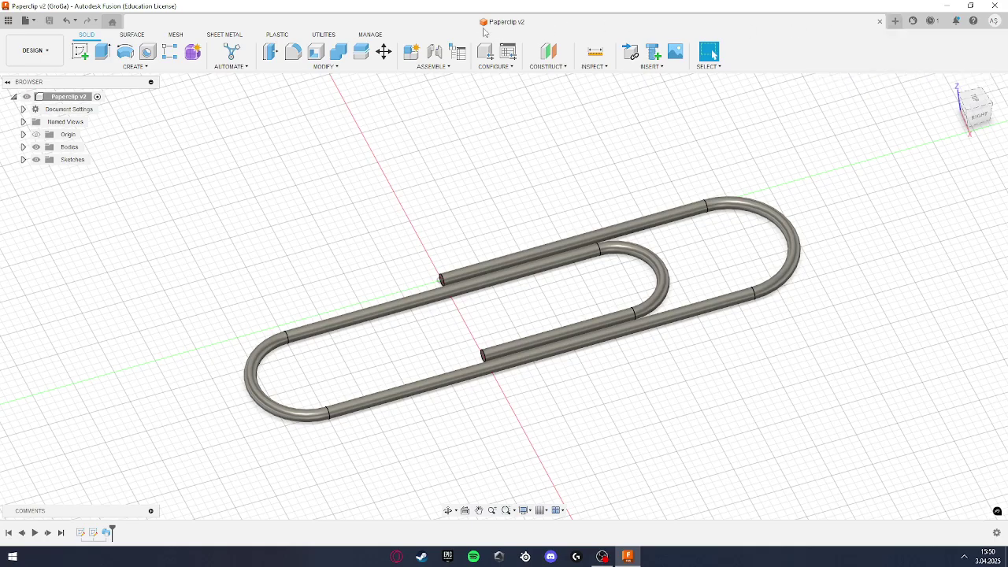
Step: Create a new empty design and close the Paperclip design
{"action": "scroll", "coordinate": [749, 248], "scroll_direction": "down", "scroll_amount": 3}
{"action": "middle_click_drag", "start_coordinate": [812, 300], "coordinate": [738, 354]}
{"action": "key", "text": "Escape"}
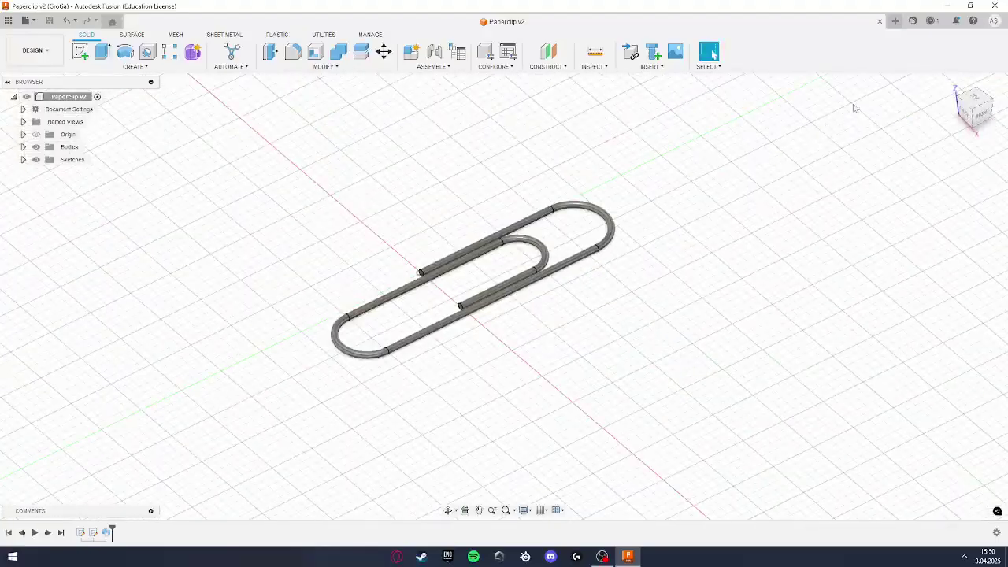
{"action": "left_click", "coordinate": [895, 21]}
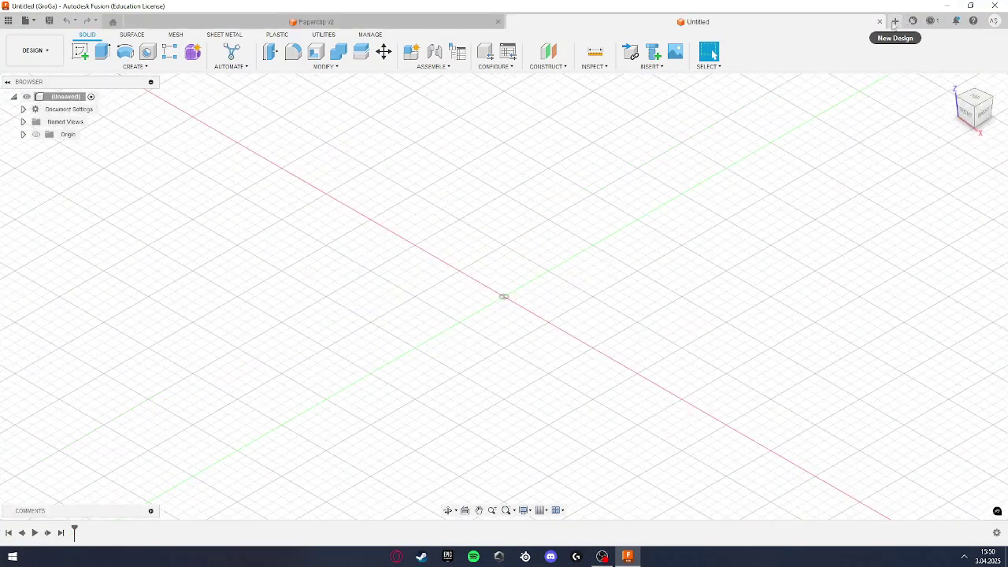
{"action": "left_click", "coordinate": [497, 21]}
Step: Create a folder named "Ice Cube Tray" in the Lessons project
{"action": "left_click", "coordinate": [13, 22]}
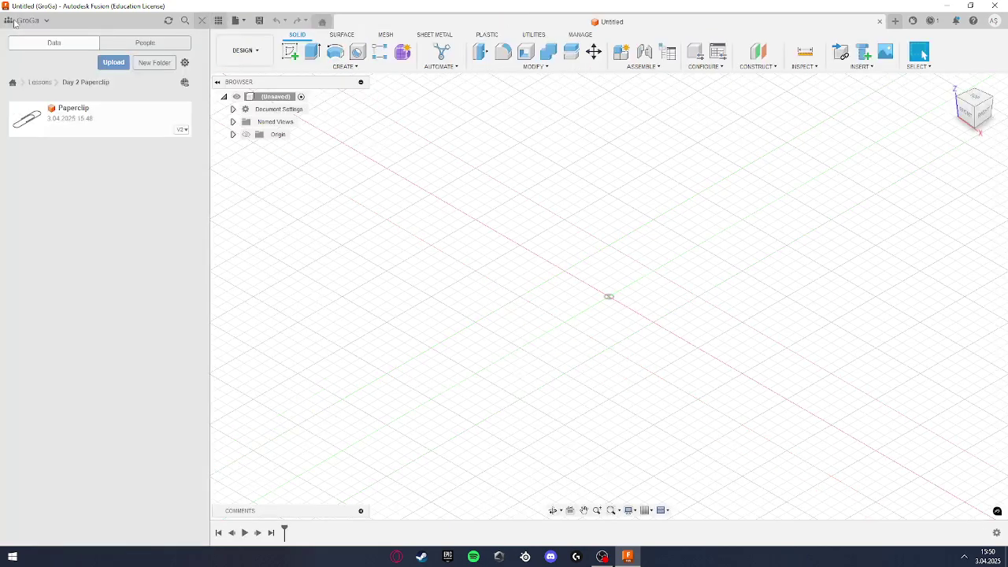
{"action": "left_click", "coordinate": [44, 82]}
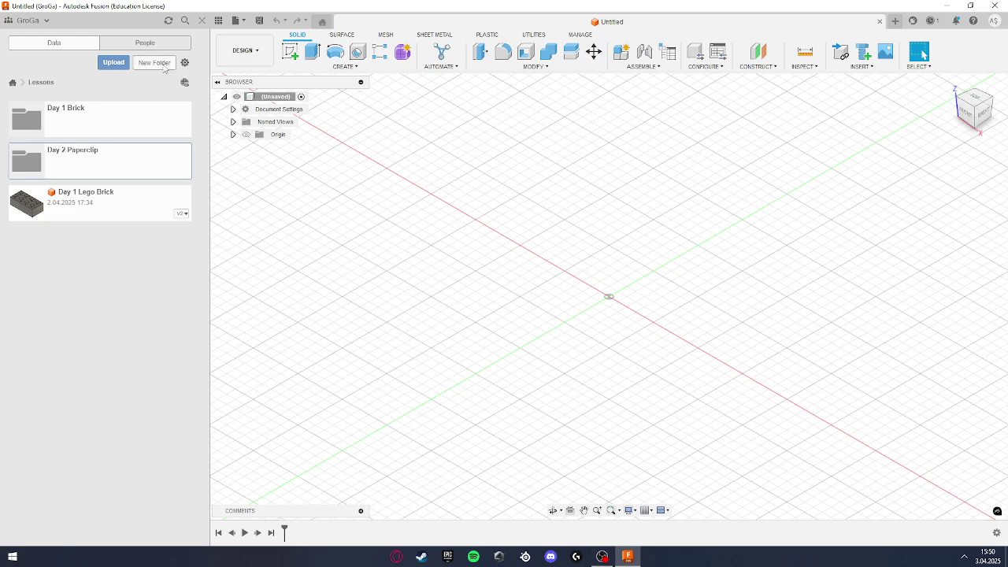
{"action": "left_click", "coordinate": [156, 63]}
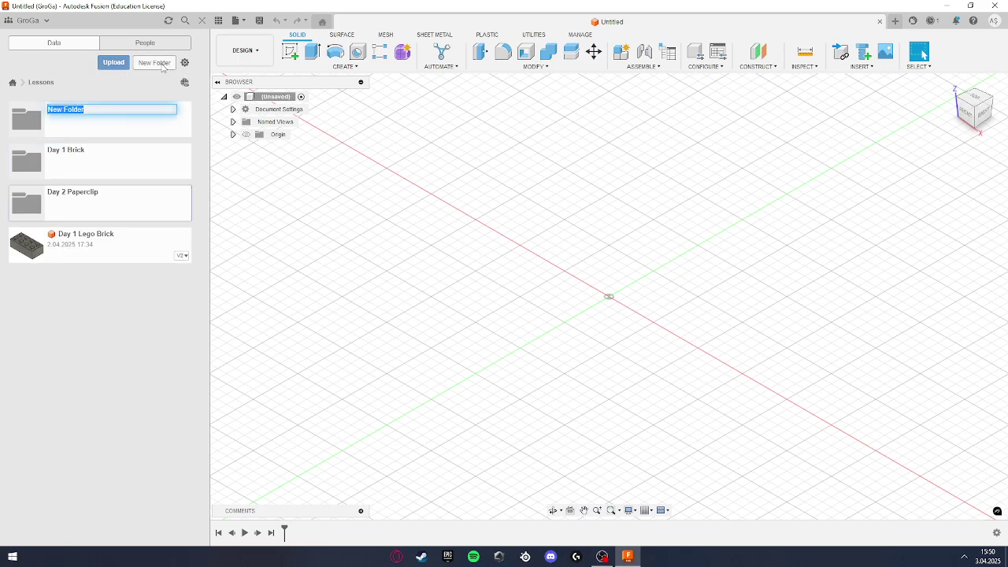
{"action": "type", "text": "lo"}
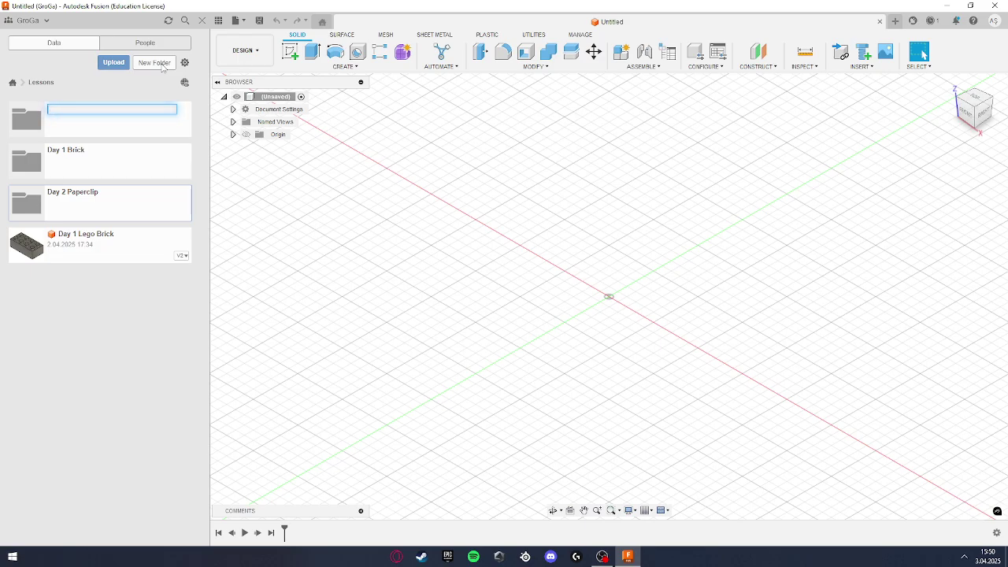
{"action": "type", "text": "Ice Cube"}
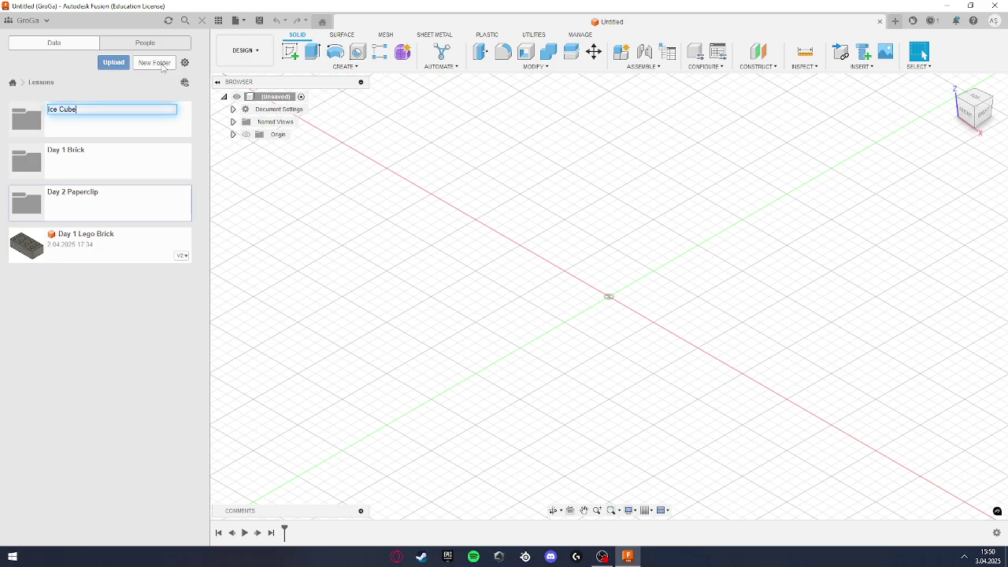
{"action": "type", "text": " Tray"}
{"action": "key", "text": "Return"}
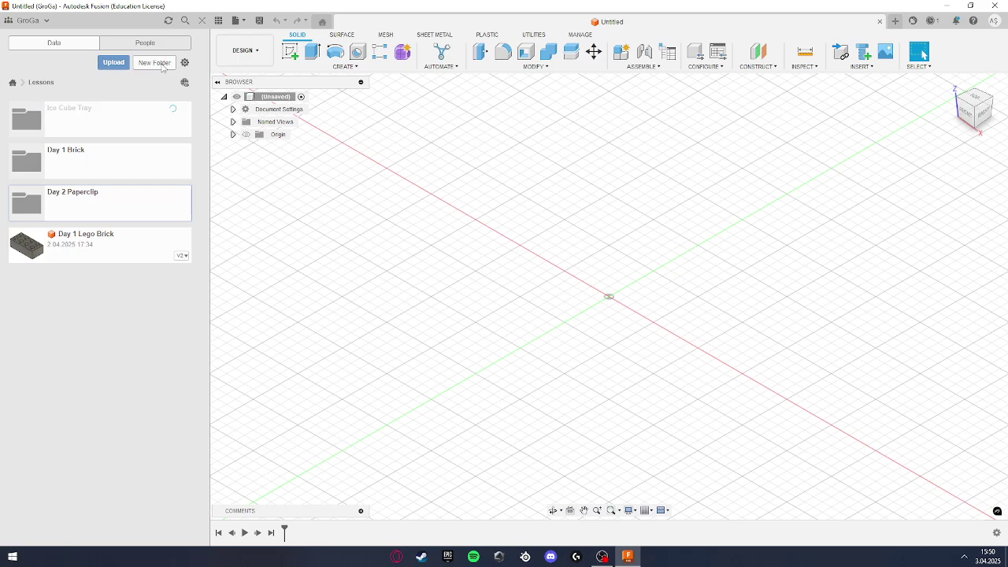
Step: Save the new design as "Ice Cube Tray" in the Ice Cube Tray folder of Lessons and close the data panel
{"action": "left_click", "coordinate": [261, 22]}
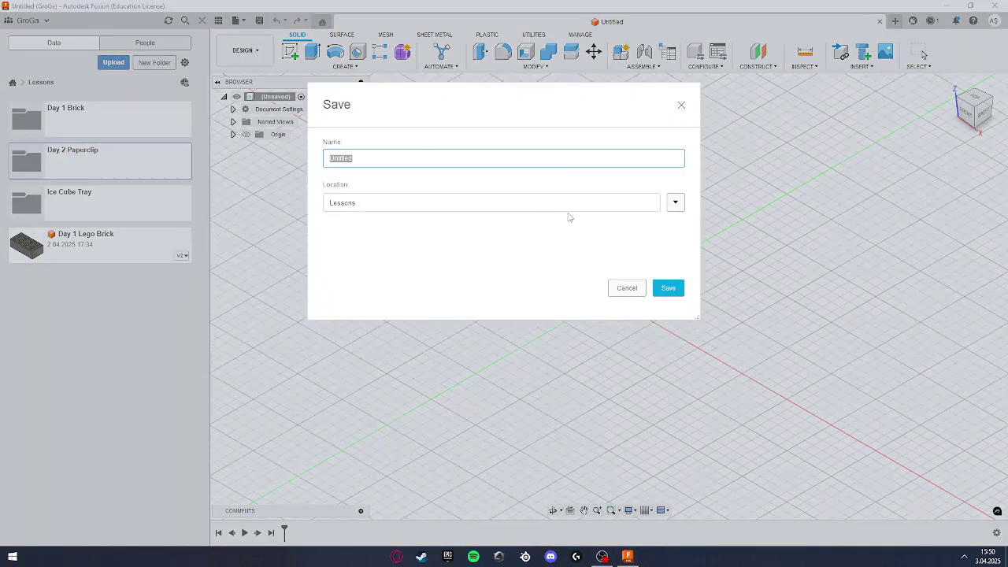
{"action": "left_click", "coordinate": [675, 203]}
{"action": "double_click", "coordinate": [497, 360]}
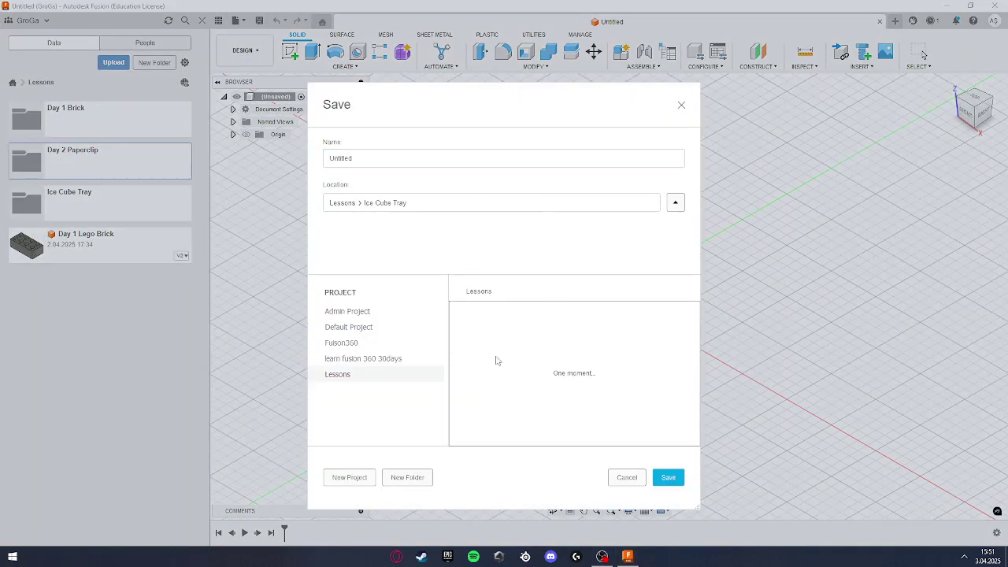
{"action": "left_click", "coordinate": [393, 158]}
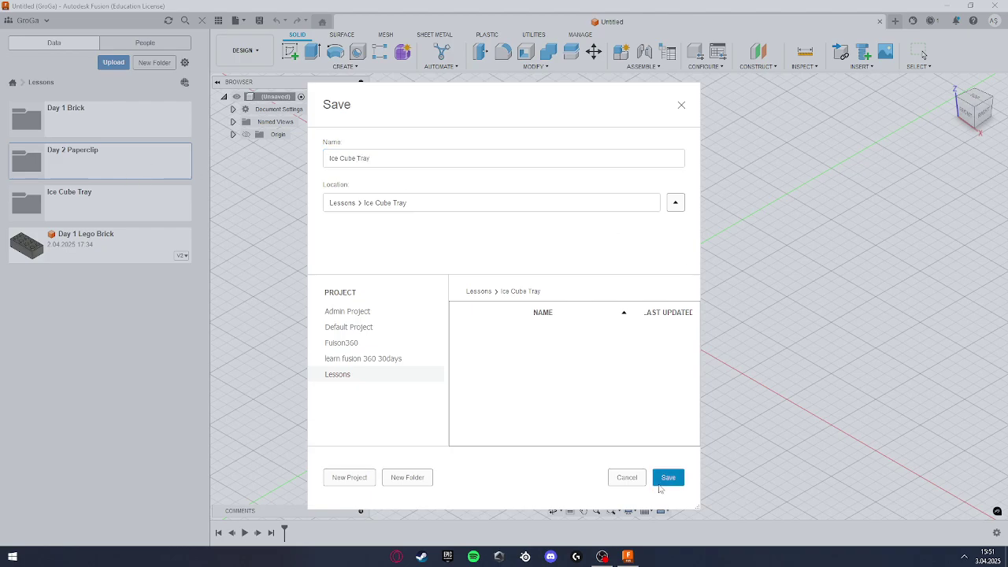
{"action": "left_click", "coordinate": [668, 477]}
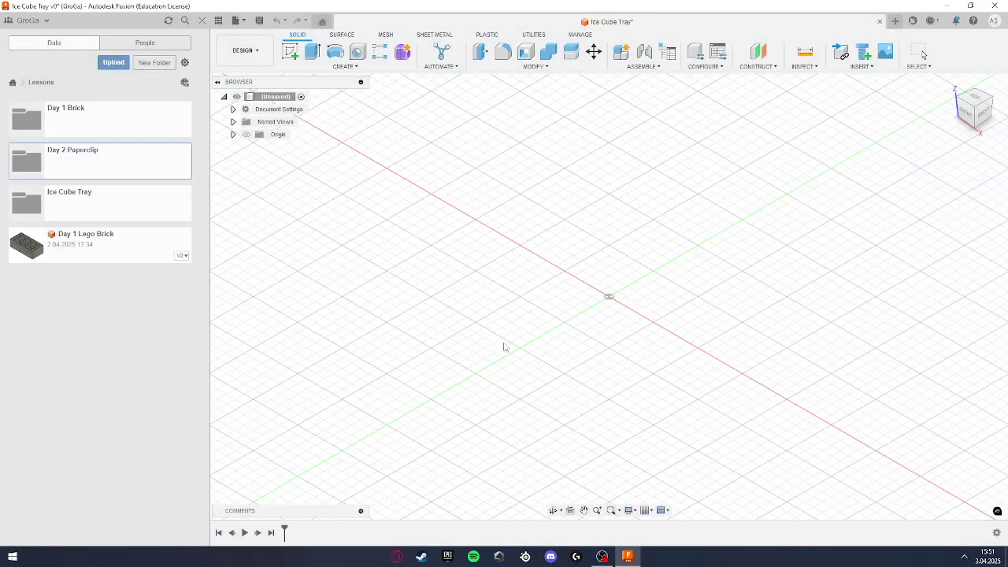
{"action": "left_click", "coordinate": [202, 22]}
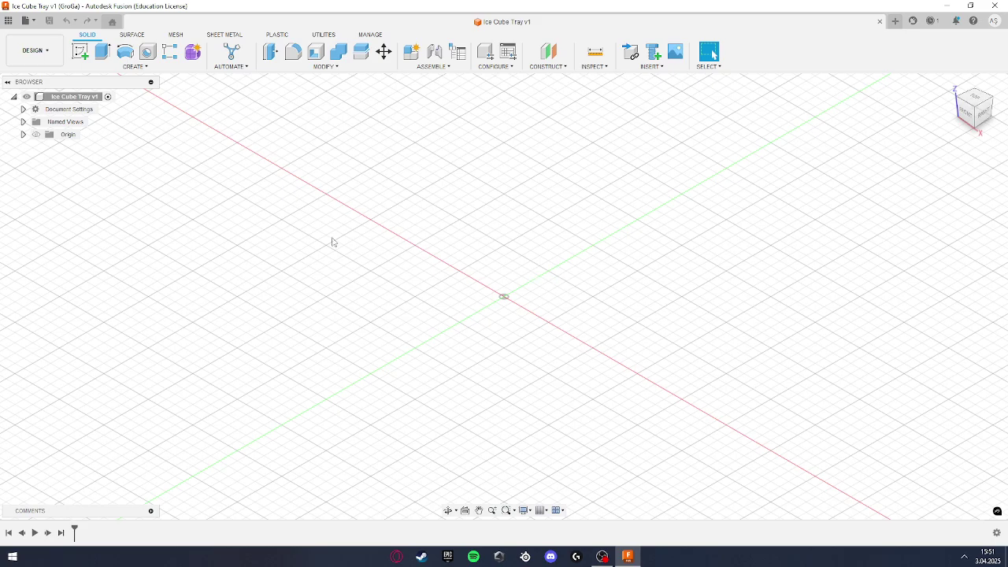
Step: Sketch a rectangle 300 mm wide and 104 mm high on the horizontal origin plane, starting at the origin
{"action": "left_click", "coordinate": [80, 51]}
{"action": "left_click", "coordinate": [542, 273]}
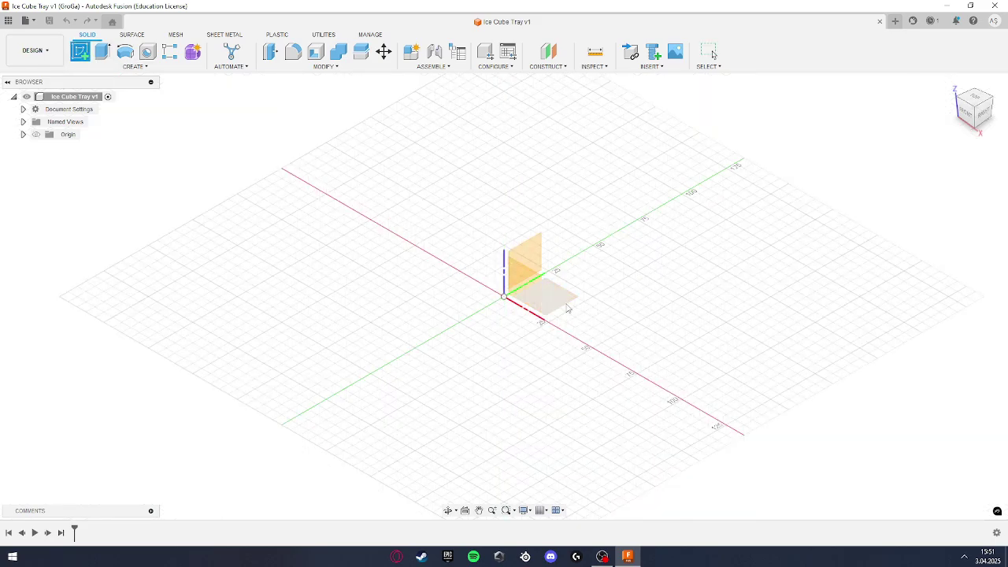
{"action": "left_click", "coordinate": [103, 54]}
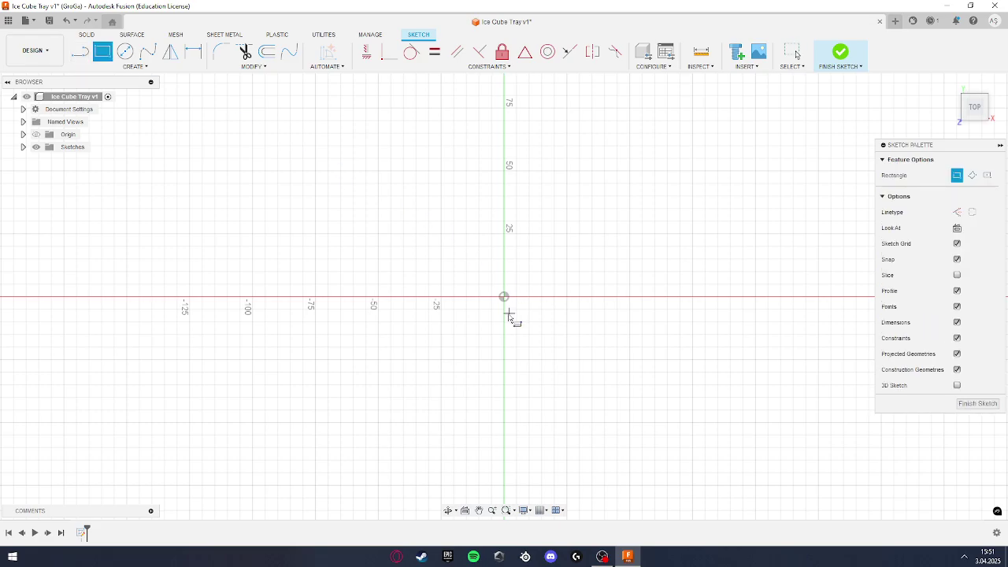
{"action": "left_click", "coordinate": [504, 296]}
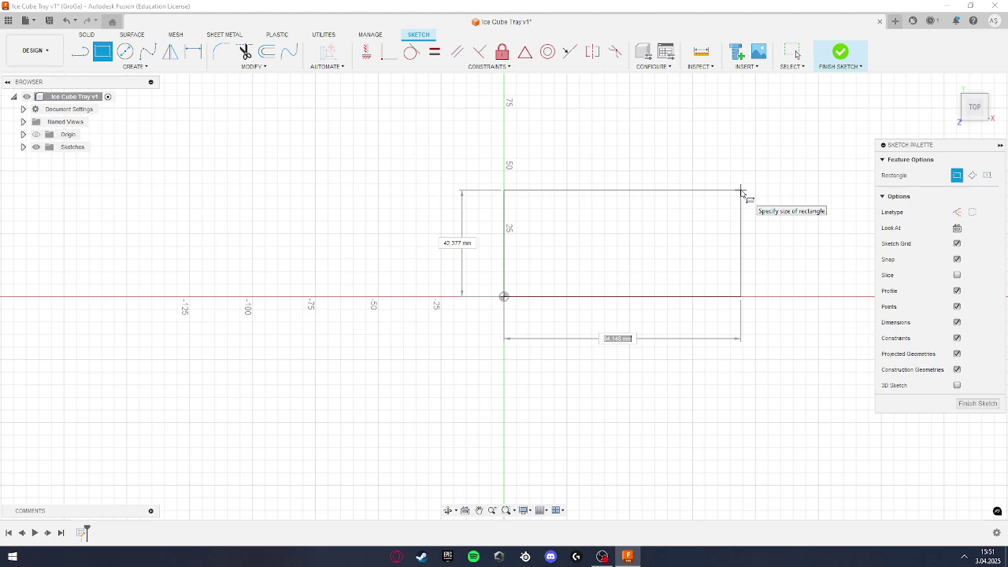
{"action": "type", "text": "300"}
{"action": "key", "text": "Tab"}
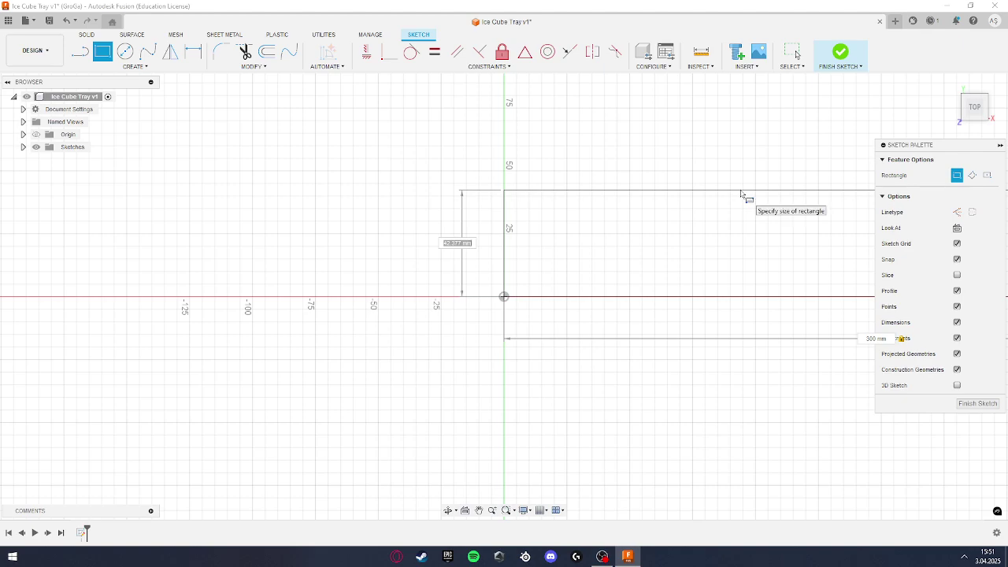
{"action": "type", "text": "104"}
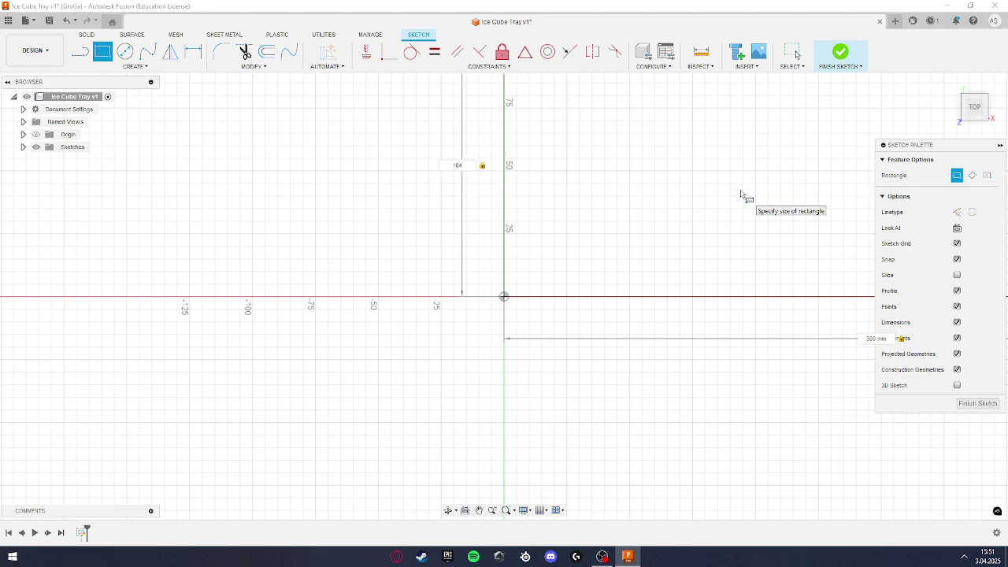
{"action": "key", "text": "Return"}
{"action": "key", "text": "Escape"}
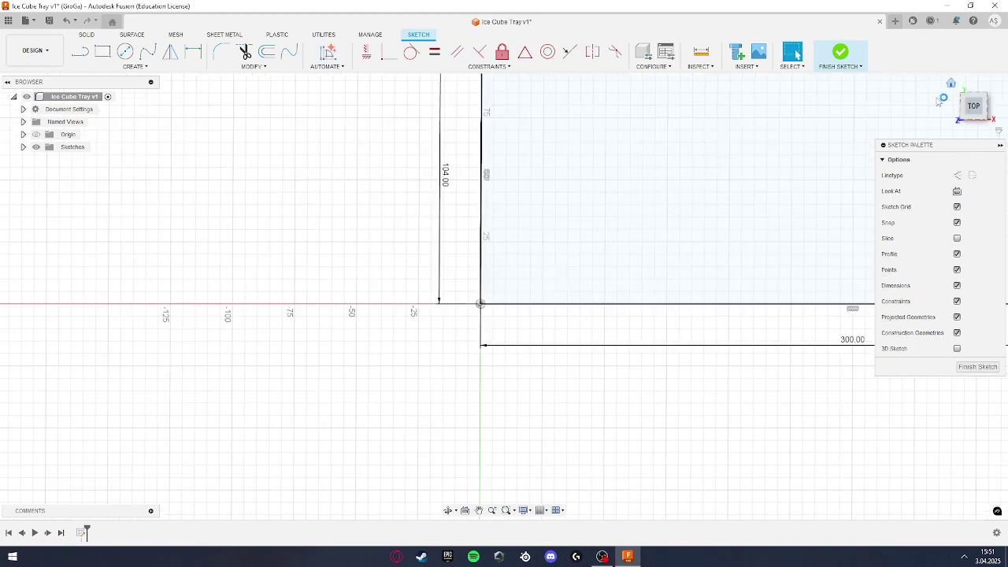
Step: Extrude the 300 by 104 mm rectangle 30 mm as a new body
{"action": "left_click", "coordinate": [951, 84]}
{"action": "left_click", "coordinate": [974, 104]}
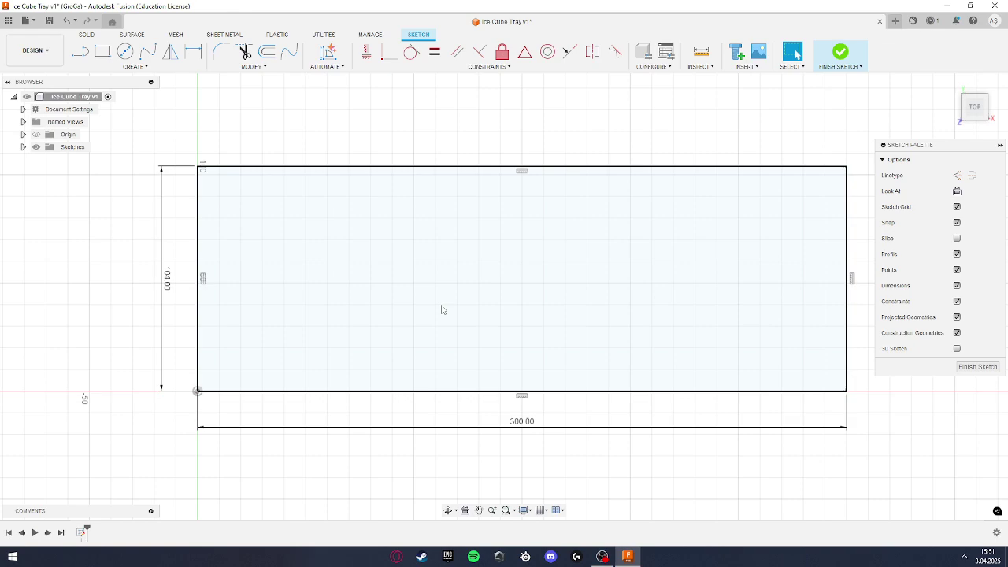
{"action": "key", "text": "e"}
{"action": "left_click", "coordinate": [446, 256]}
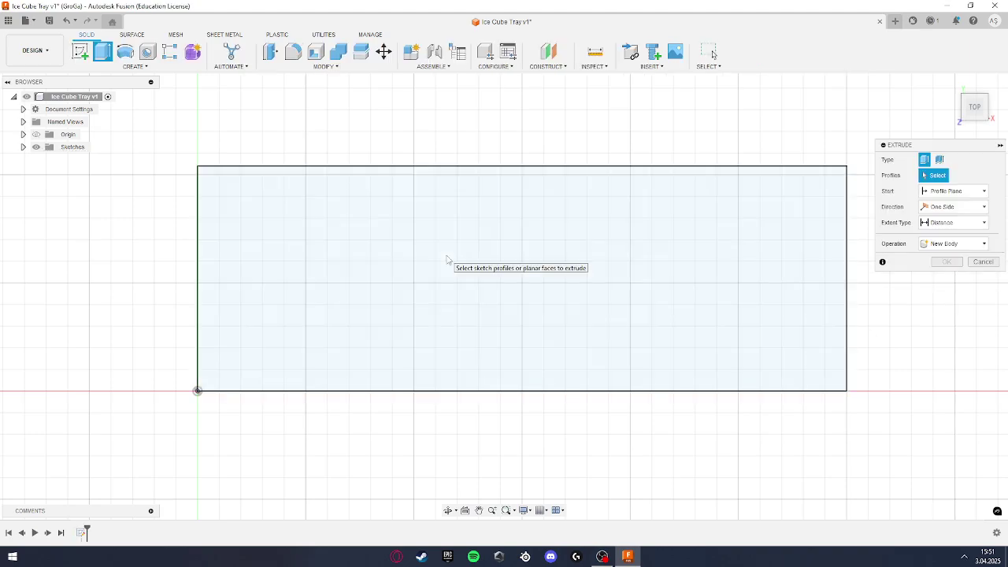
{"action": "left_click", "coordinate": [493, 283]}
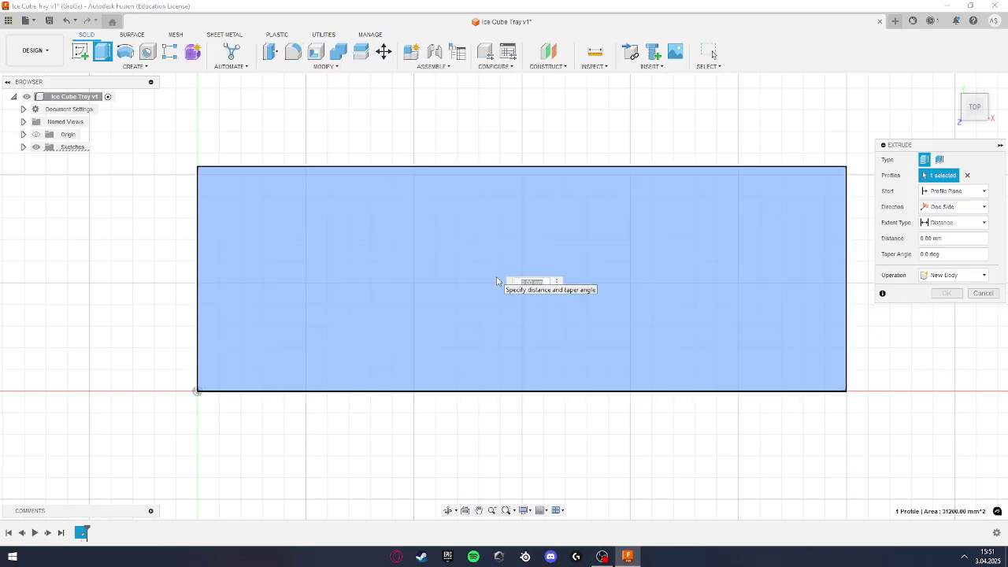
{"action": "type", "text": "30"}
{"action": "key", "text": "Return"}
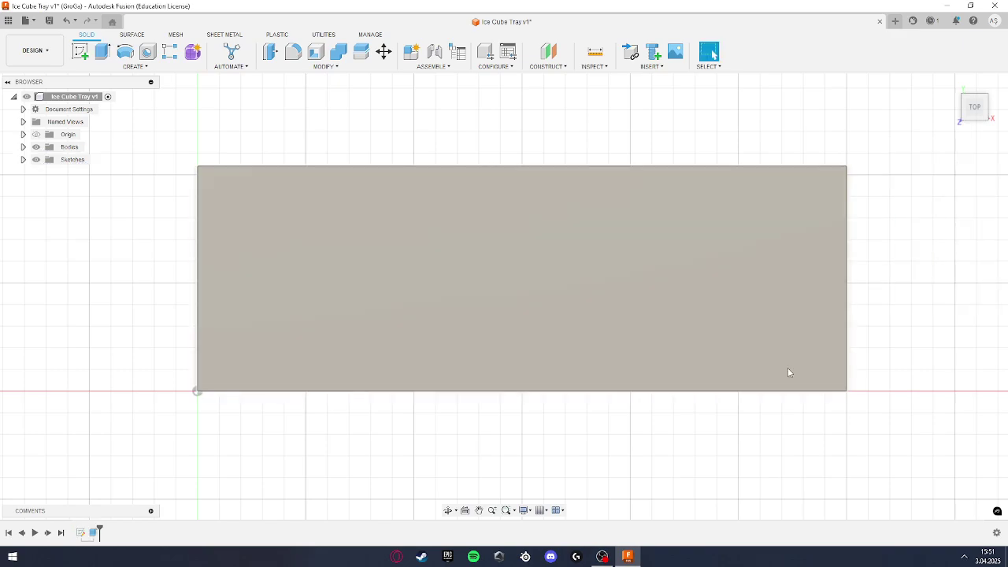
Step: Create a new sketch on the top face of the block
{"action": "left_click", "coordinate": [950, 83]}
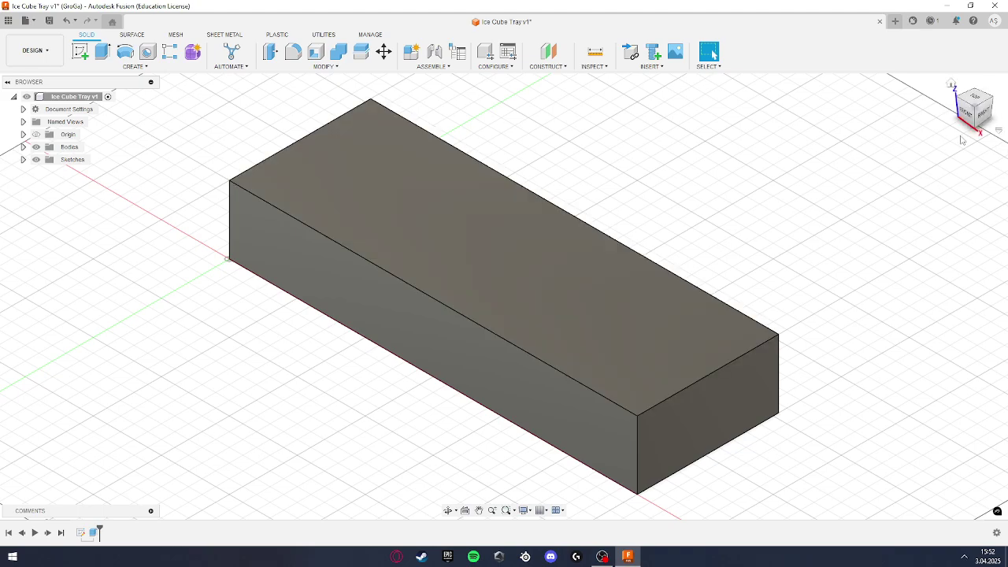
{"action": "left_click", "coordinate": [980, 100]}
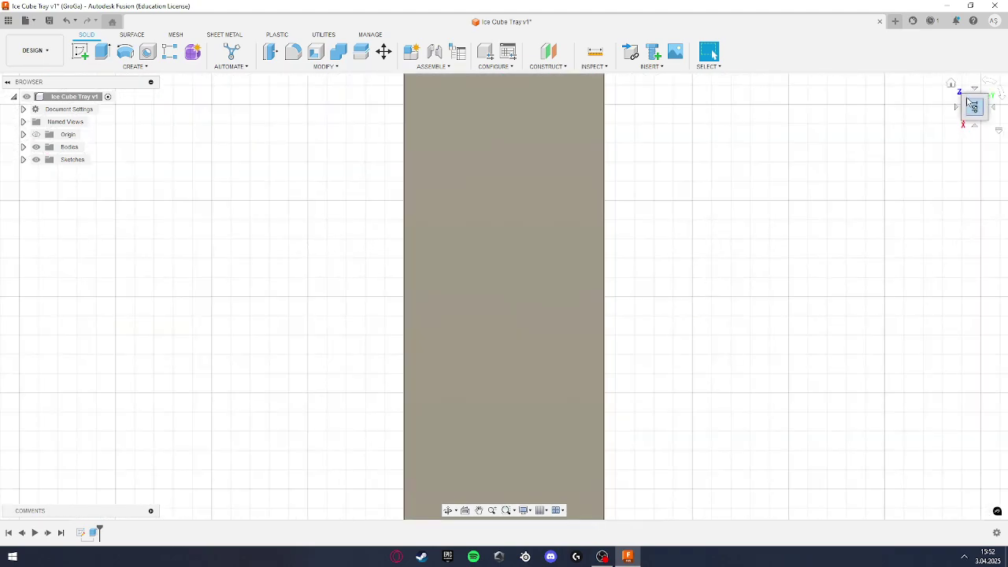
{"action": "left_click", "coordinate": [965, 95]}
{"action": "left_click", "coordinate": [981, 113]}
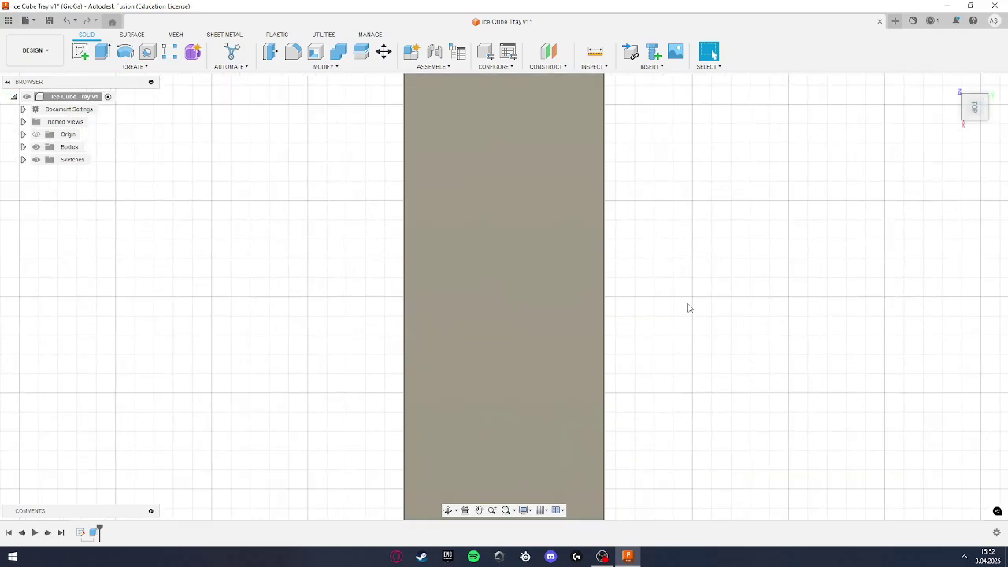
{"action": "middle_click_drag", "start_coordinate": [688, 306], "coordinate": [626, 289], "text": "shift"}
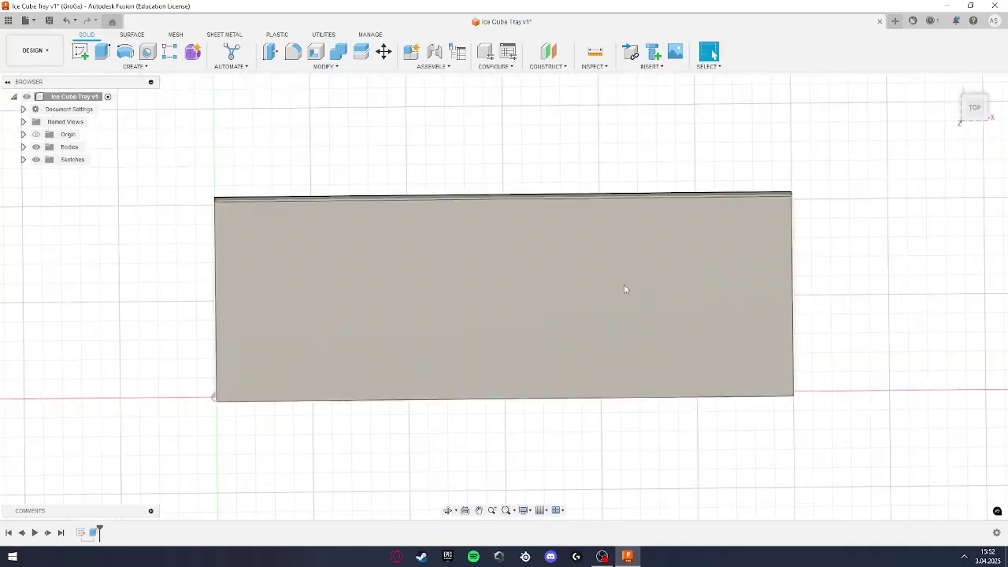
{"action": "left_click", "coordinate": [975, 108]}
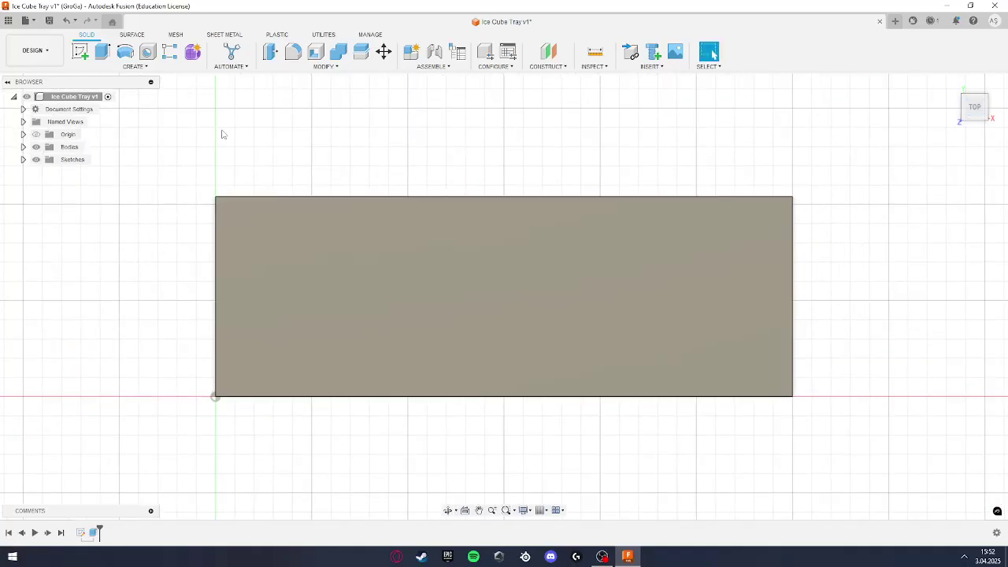
{"action": "right_click", "coordinate": [419, 270]}
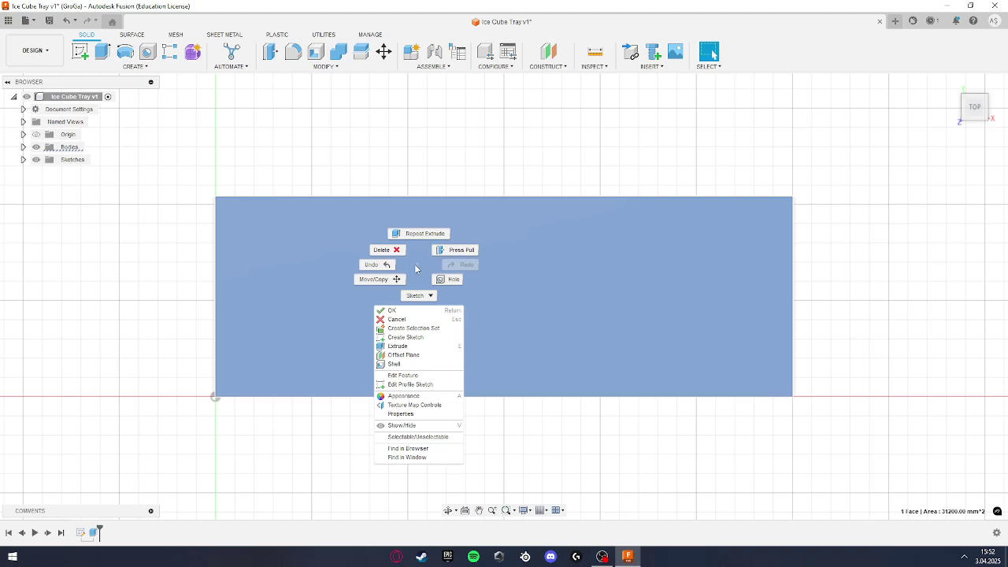
{"action": "left_click", "coordinate": [416, 338]}
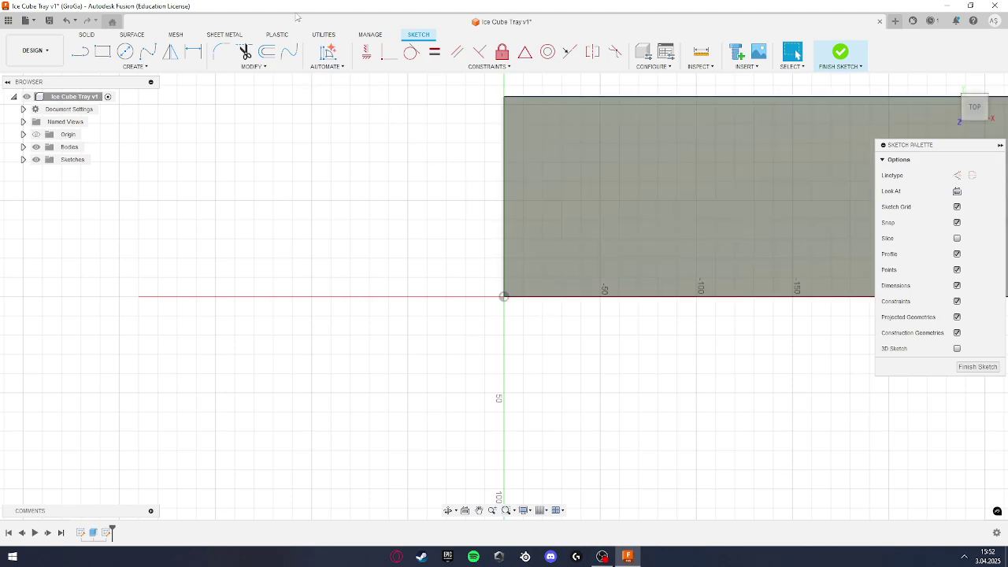
Step: Sketch a rectangle 30 mm wide and 40 mm high inside the top face, near its upper-left corner
{"action": "left_click", "coordinate": [102, 51]}
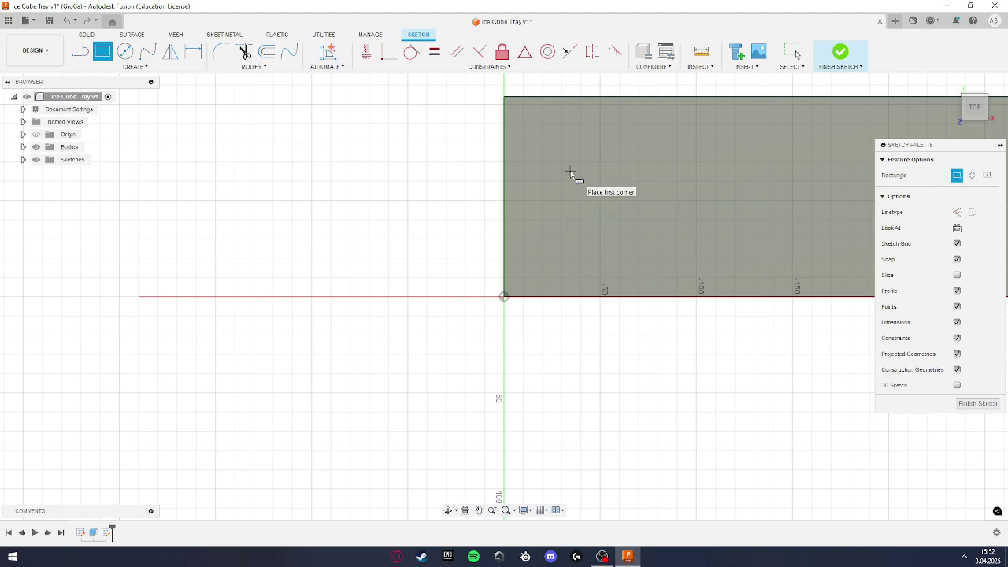
{"action": "left_click", "coordinate": [542, 124]}
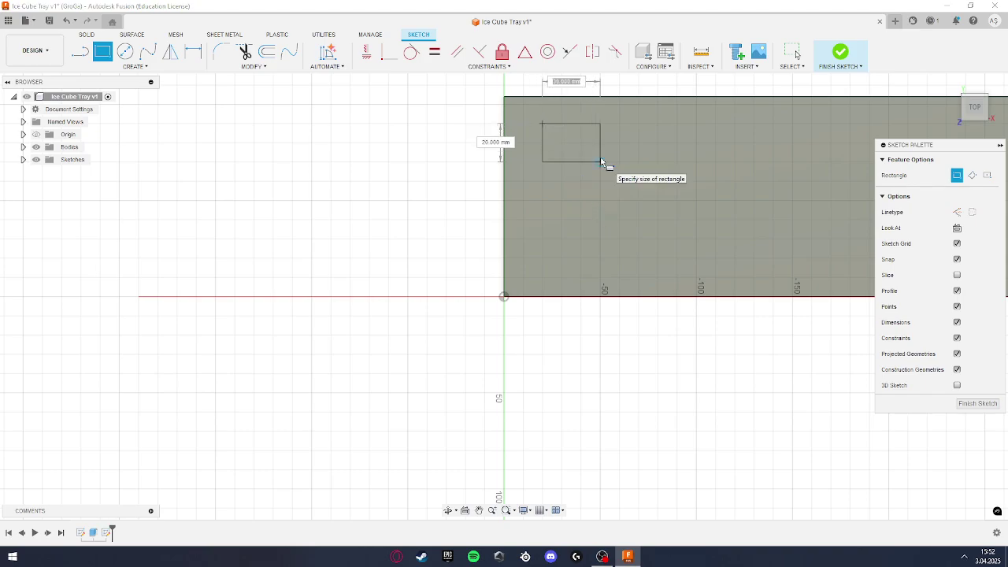
{"action": "type", "text": "30"}
{"action": "key", "text": "Tab"}
{"action": "type", "text": "40"}
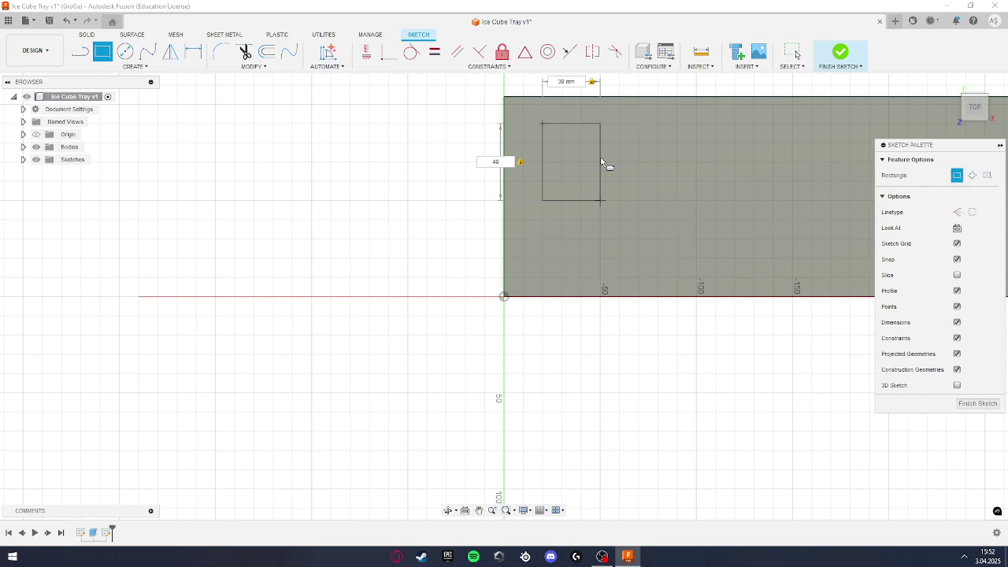
{"action": "key", "text": "Return"}
{"action": "key", "text": "Escape"}
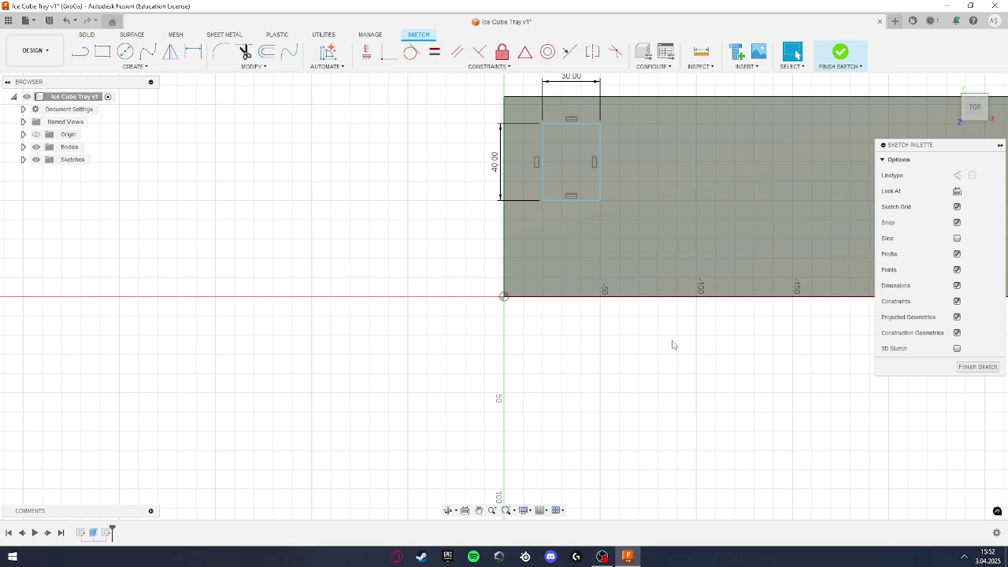
{"action": "left_click", "coordinate": [193, 51]}
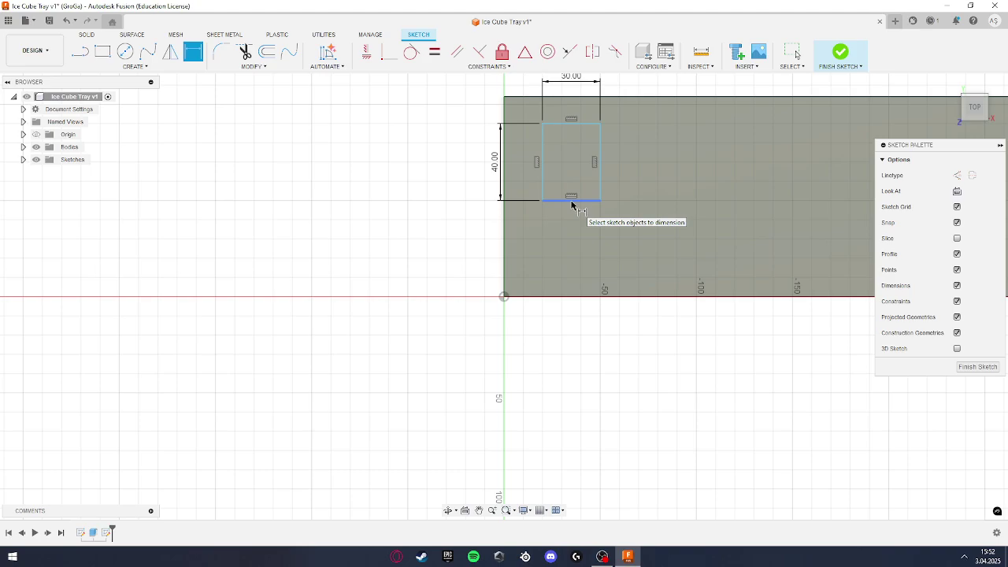
{"action": "left_click", "coordinate": [572, 203]}
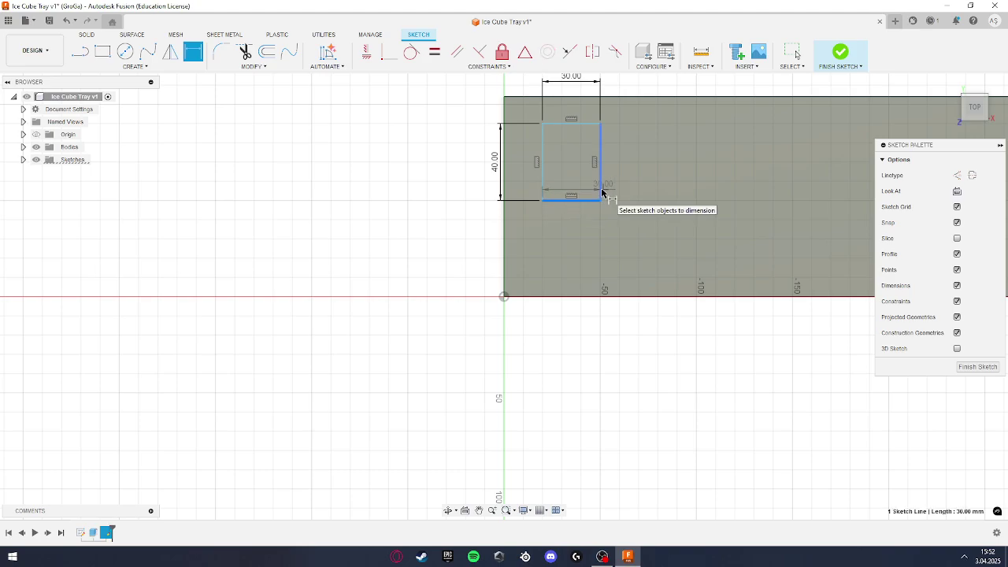
{"action": "key", "text": "Escape"}
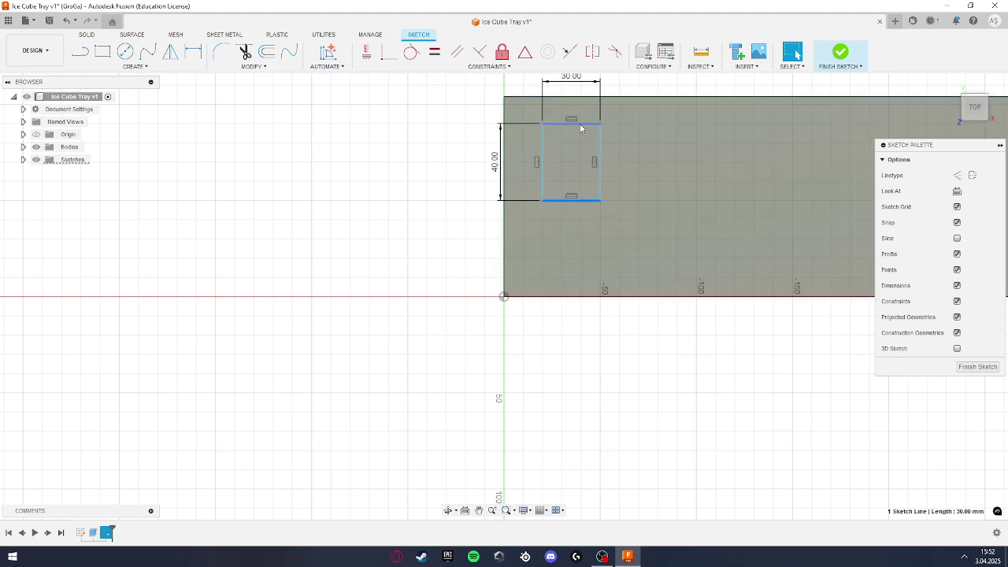
Step: Dimension the small rectangle's upper edge 7 mm from the block's upper edge
{"action": "key", "text": "d"}
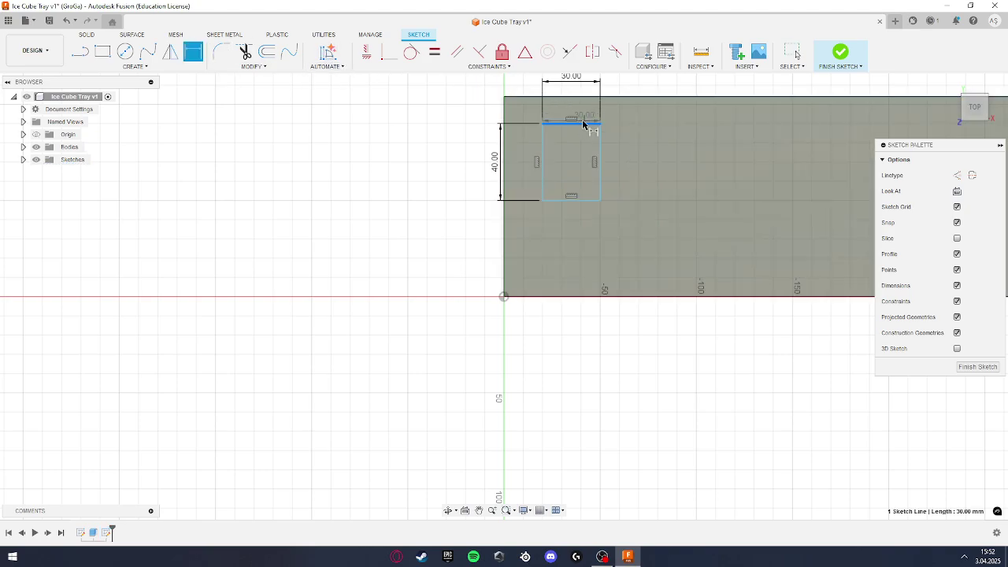
{"action": "left_click", "coordinate": [576, 123]}
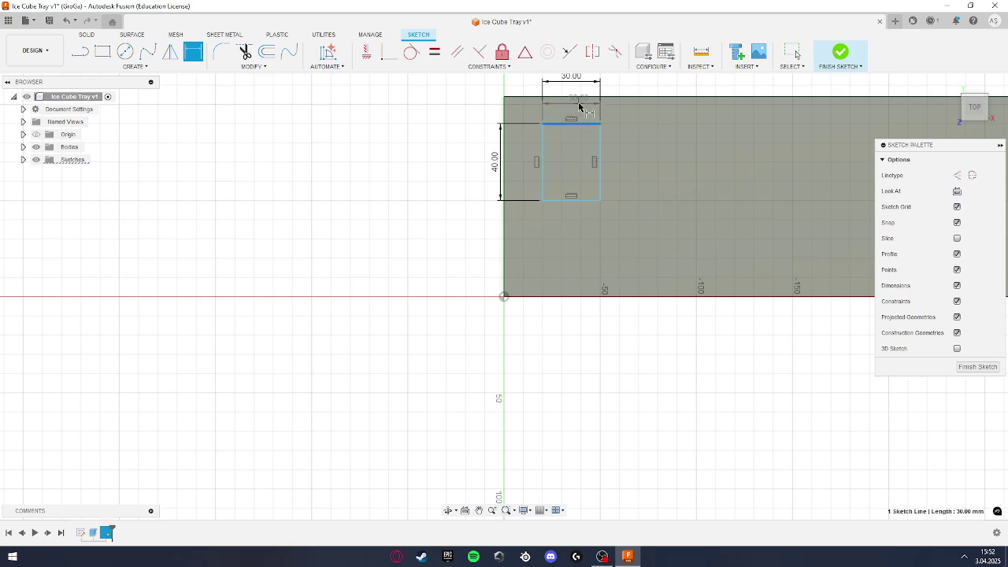
{"action": "left_click", "coordinate": [582, 98]}
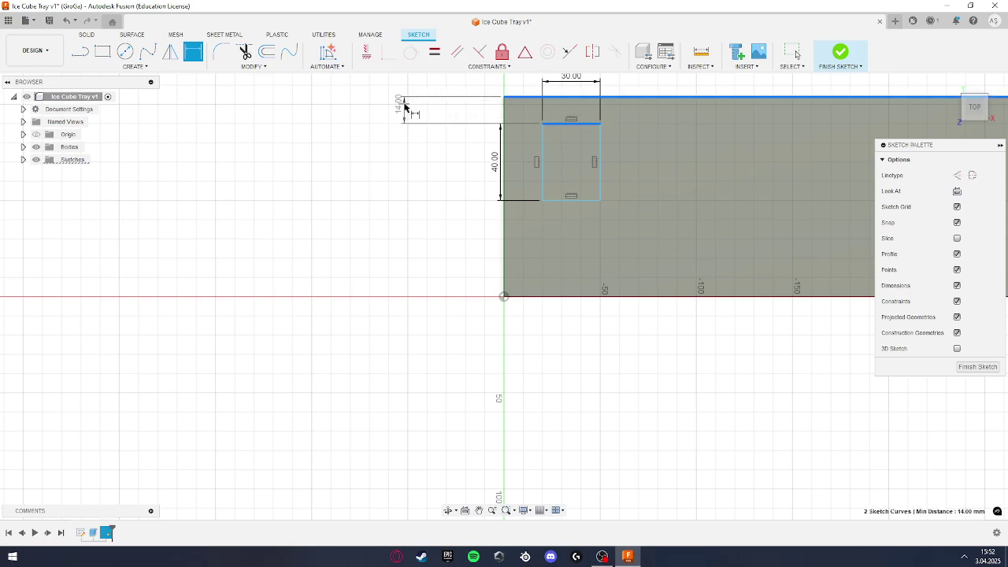
{"action": "left_click", "coordinate": [405, 103]}
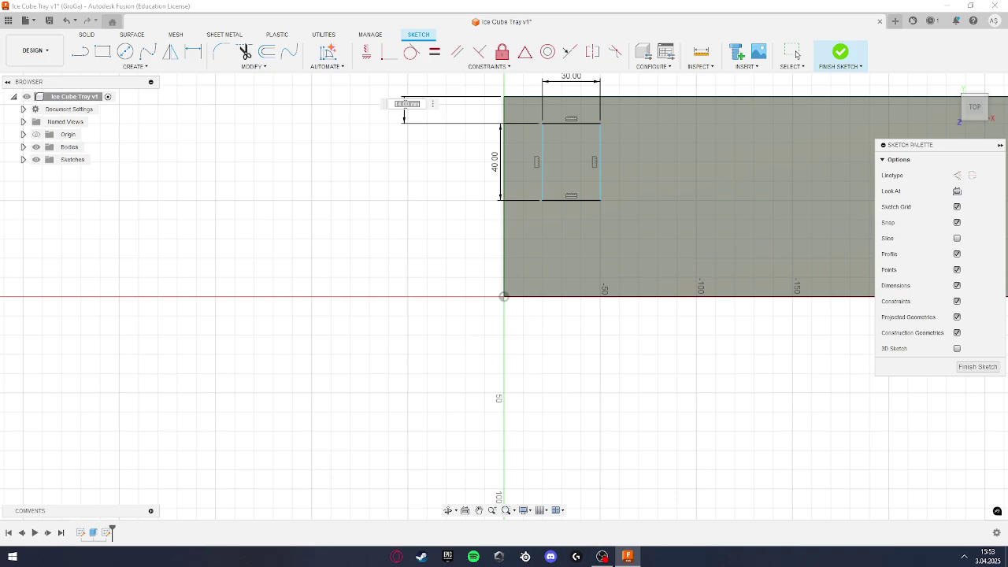
{"action": "type", "text": "7"}
{"action": "key", "text": "Return"}
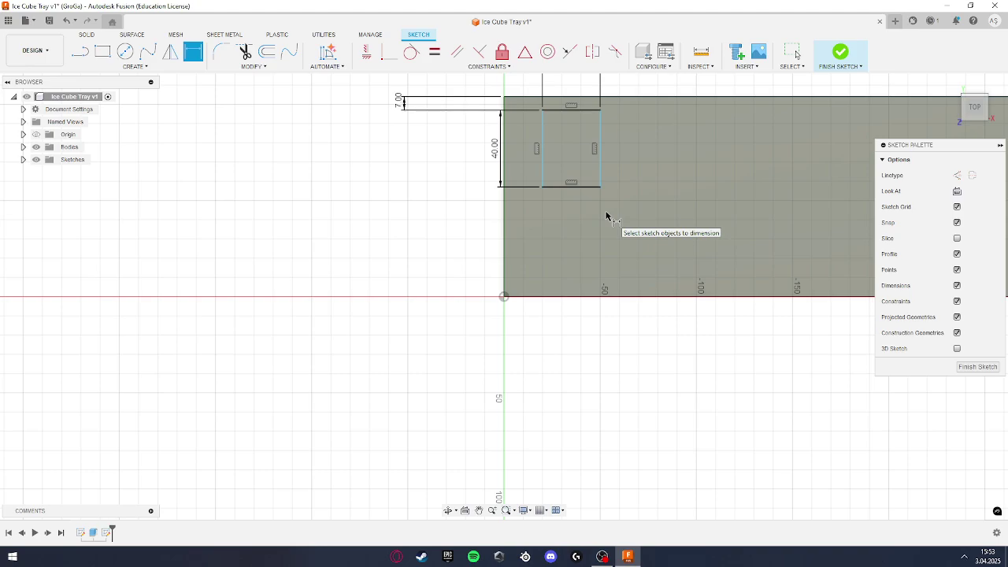
Step: Dimension the small rectangle's left side 7 mm from the block's left edge and finish the sketch
{"action": "left_click", "coordinate": [542, 151]}
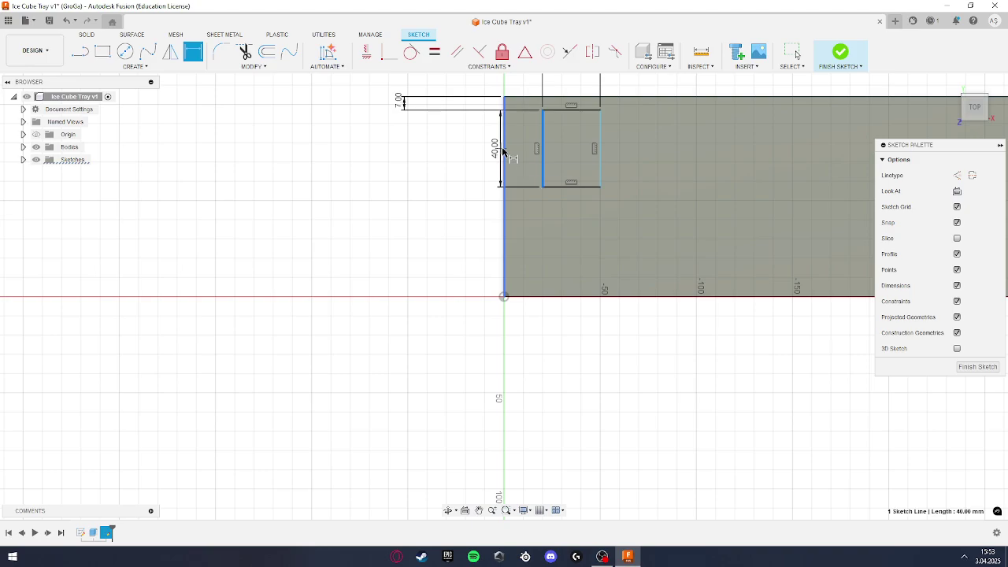
{"action": "left_click", "coordinate": [504, 151]}
{"action": "middle_click_drag", "start_coordinate": [521, 122], "coordinate": [530, 269]}
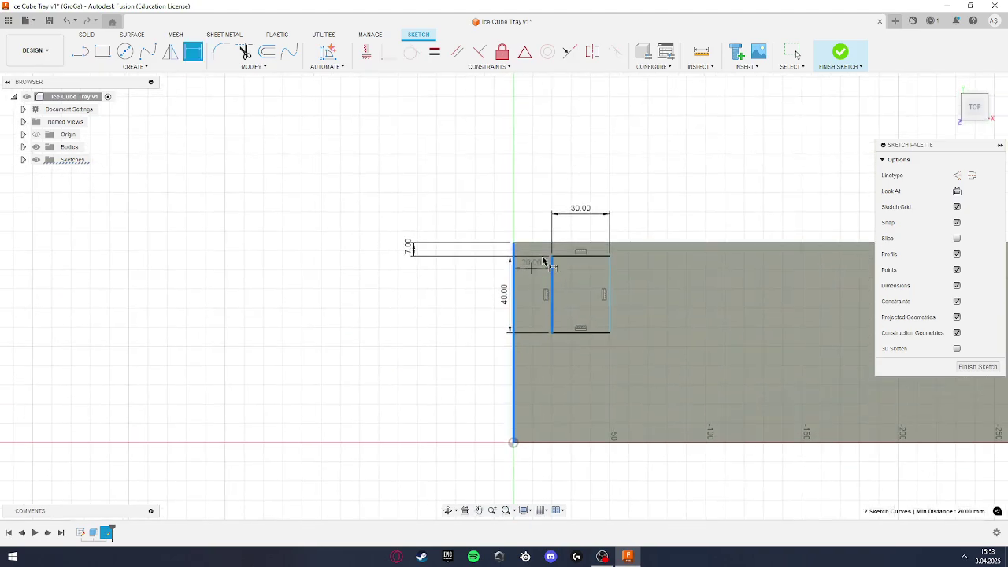
{"action": "left_click", "coordinate": [540, 162]}
{"action": "key", "text": "BackSpace"}
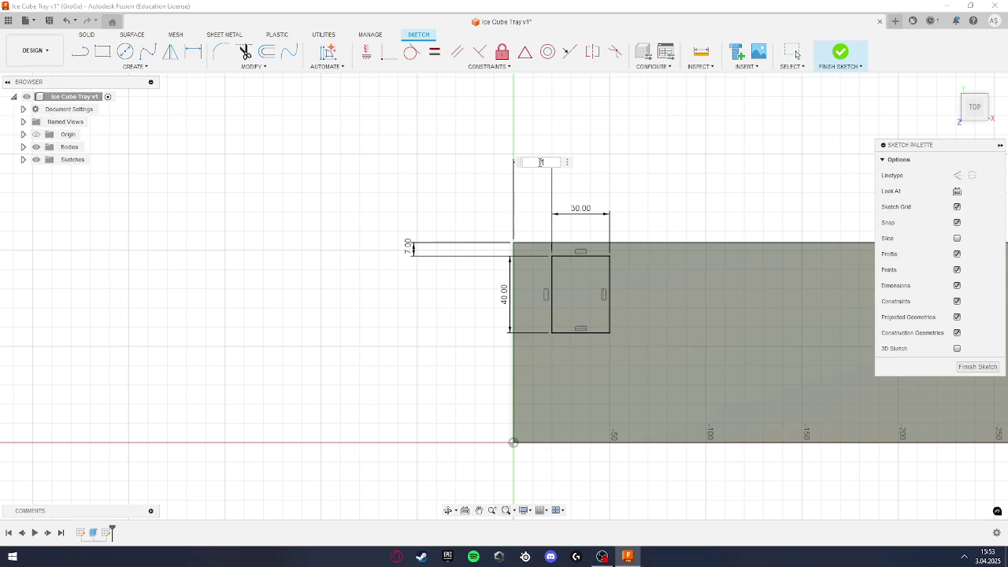
{"action": "type", "text": "7"}
{"action": "key", "text": "Return"}
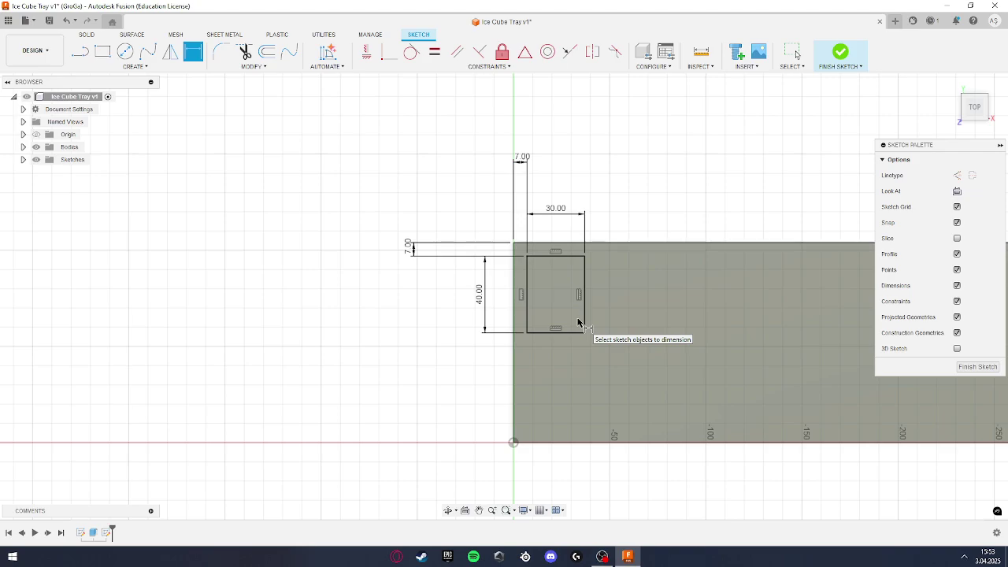
{"action": "left_click", "coordinate": [980, 368]}
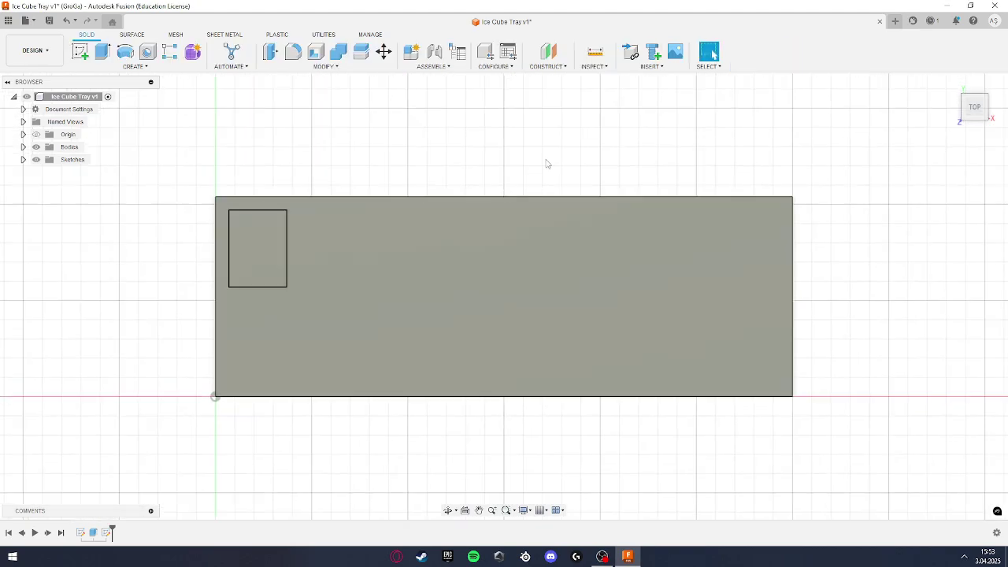
Step: Extrude the small rectangle as a cut into the block with a distance of -30 mm and a taper angle of -10 degrees
{"action": "key", "text": "e"}
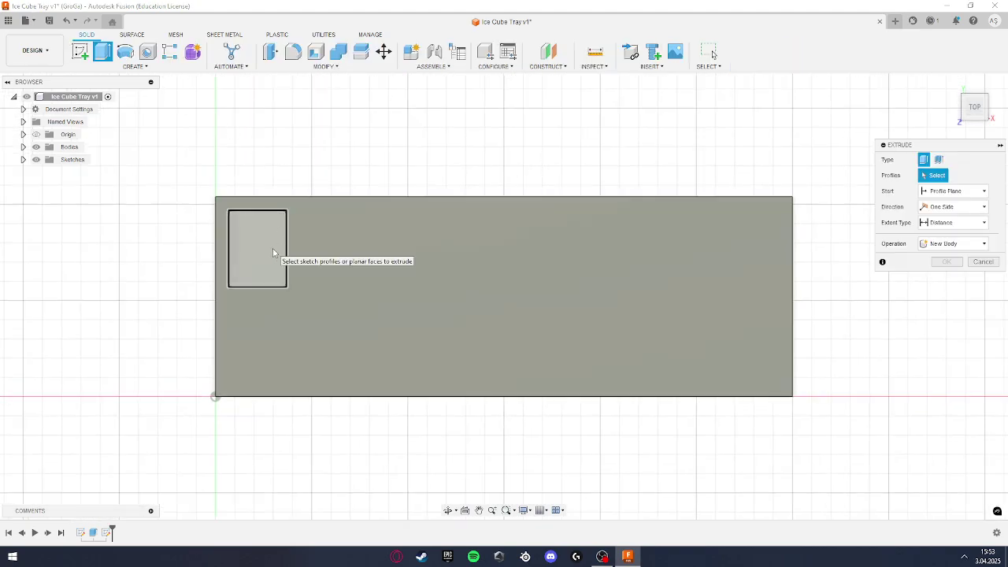
{"action": "left_click", "coordinate": [272, 249]}
{"action": "left_click", "coordinate": [954, 274]}
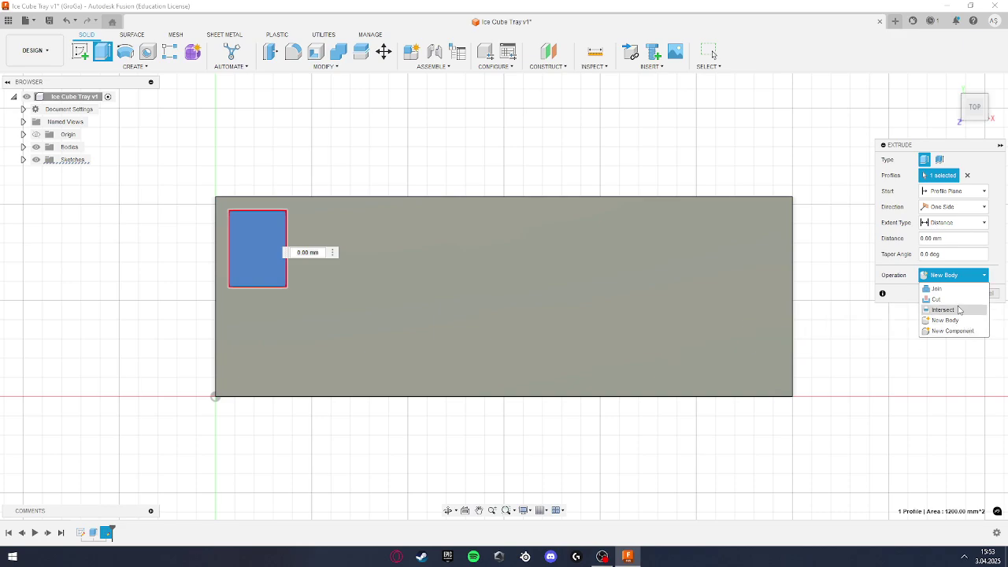
{"action": "left_click", "coordinate": [963, 300]}
{"action": "key", "text": "F6"}
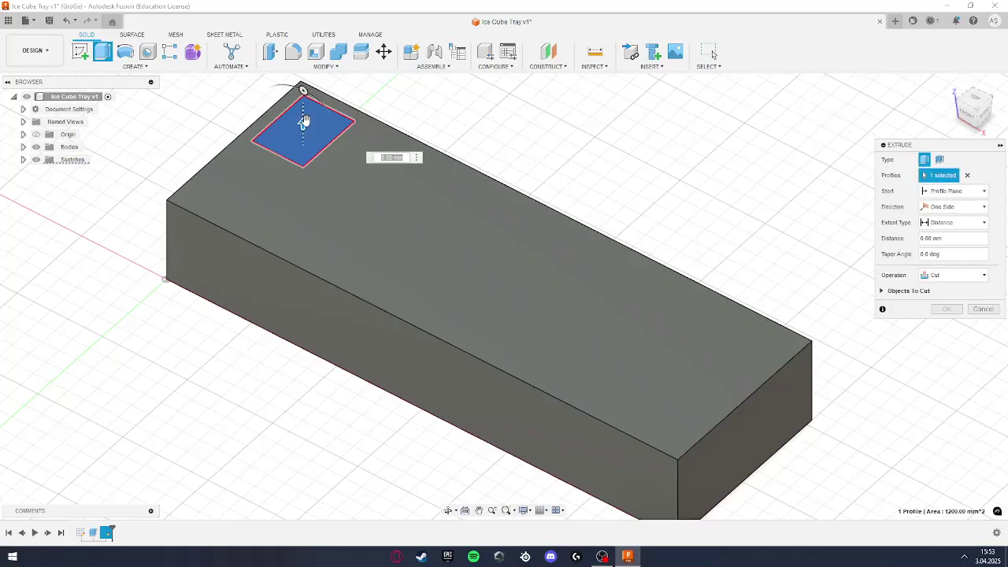
{"action": "left_click_drag", "start_coordinate": [303, 124], "coordinate": [319, 155]}
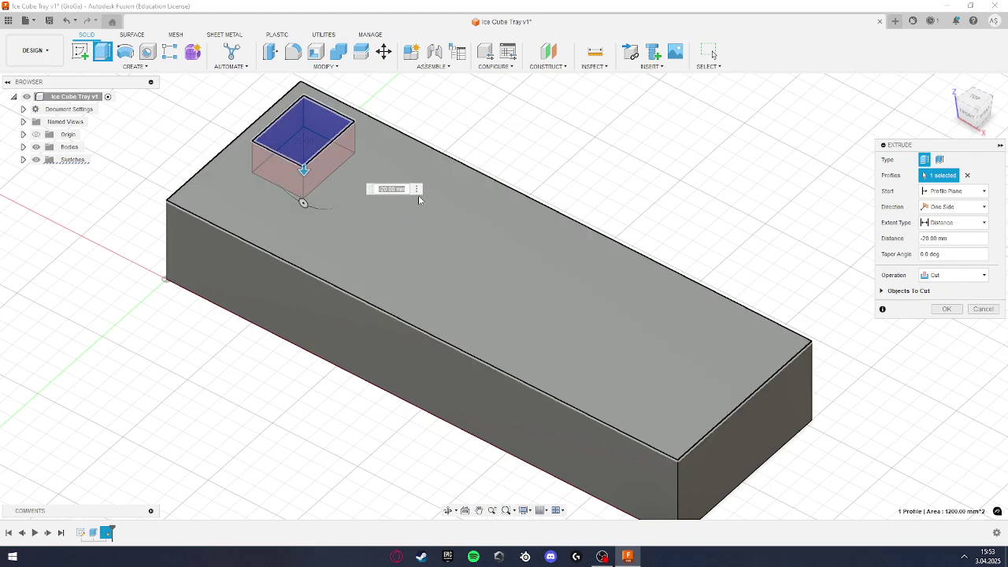
{"action": "type", "text": "-"}
{"action": "key", "text": "Return"}
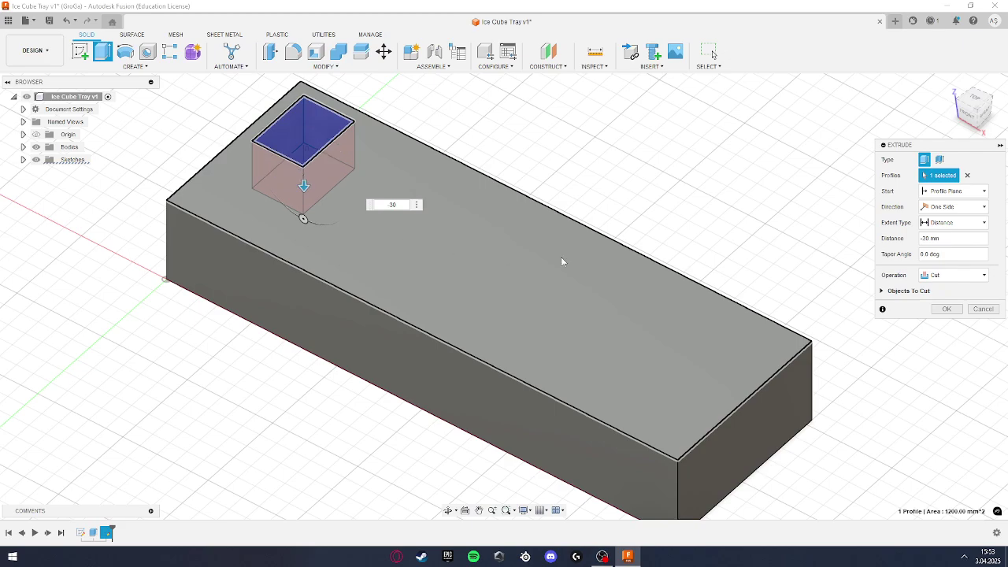
{"action": "left_click", "coordinate": [971, 253]}
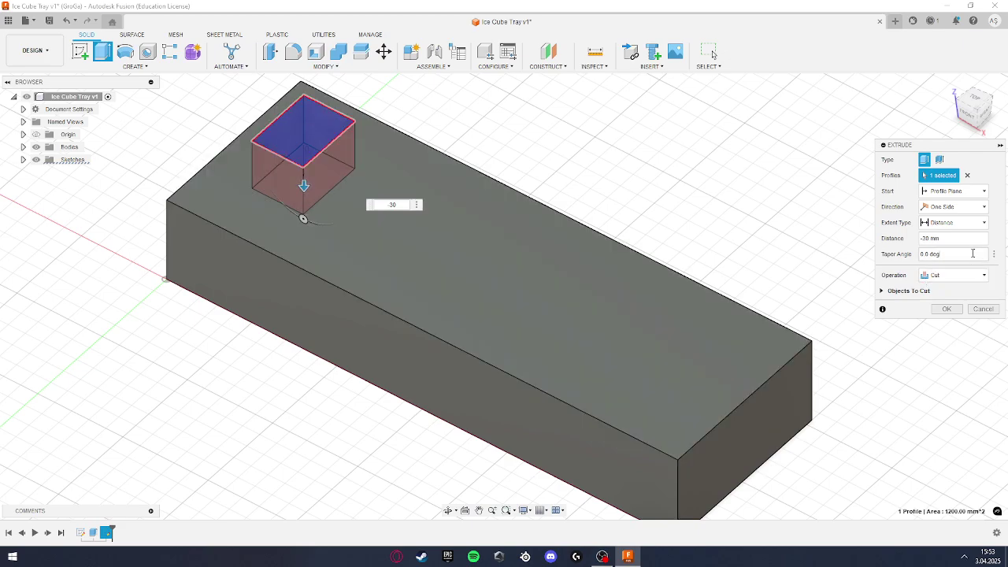
{"action": "left_click_drag", "start_coordinate": [957, 258], "coordinate": [879, 260]}
{"action": "type", "text": "-10"}
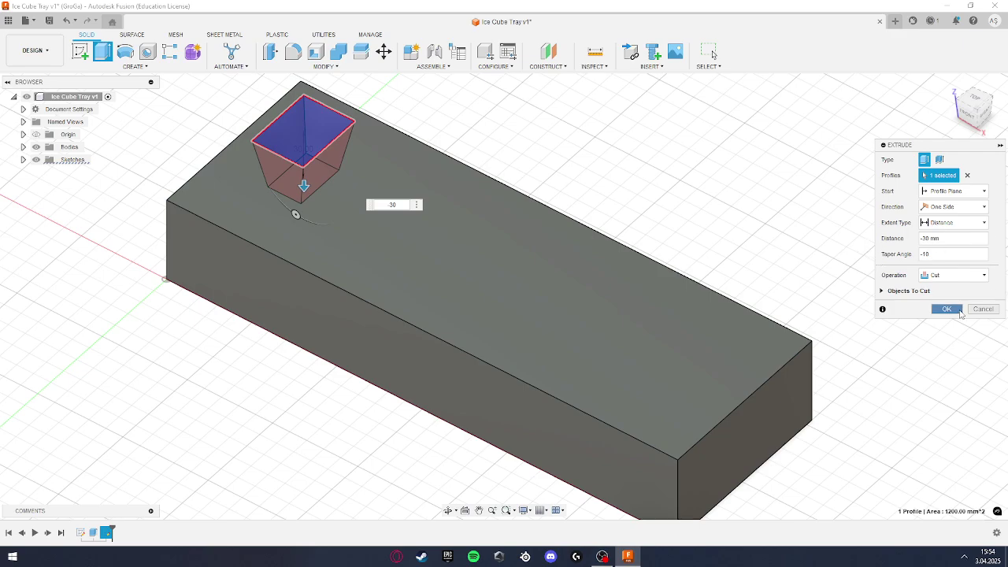
{"action": "left_click", "coordinate": [947, 309]}
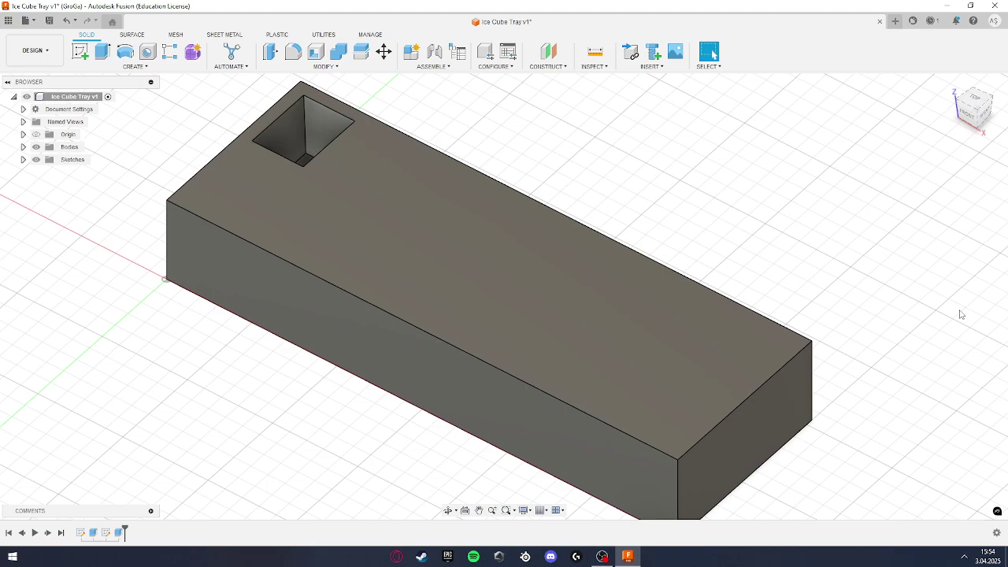
Step: Reopen the tapered pocket cut for editing and examine its depth and taper from the front
{"action": "double_click", "coordinate": [118, 532]}
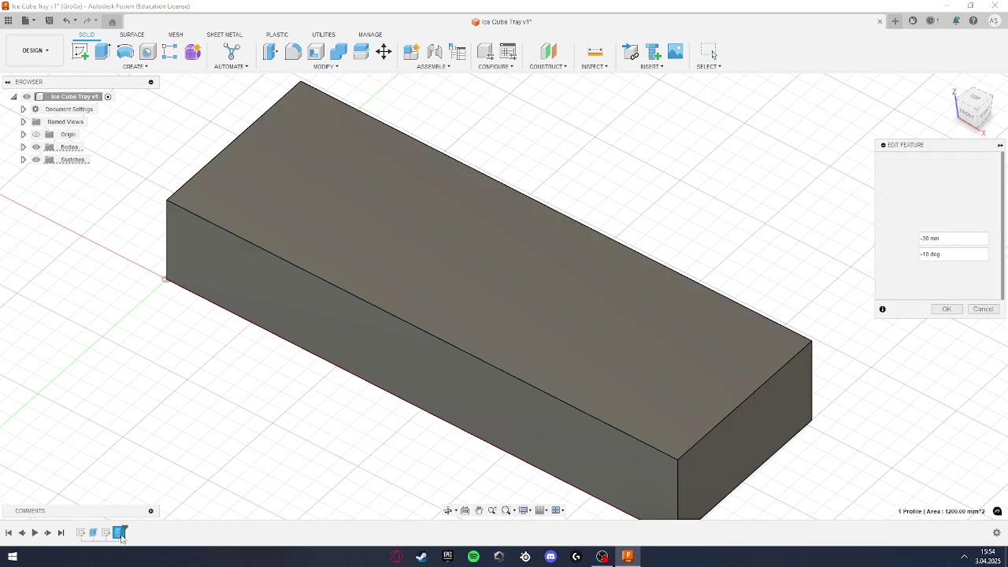
{"action": "left_click", "coordinate": [968, 114]}
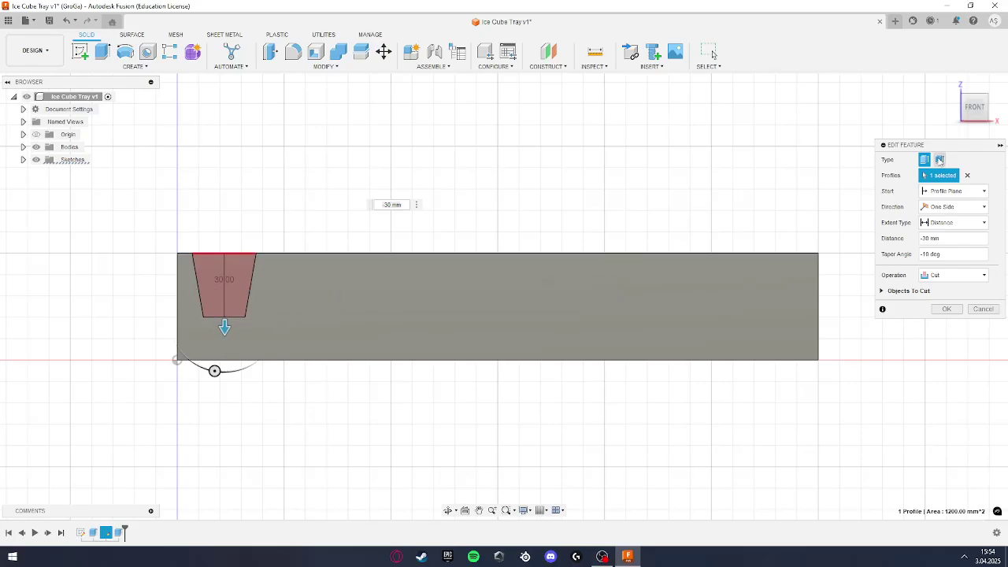
{"action": "left_click", "coordinate": [945, 310]}
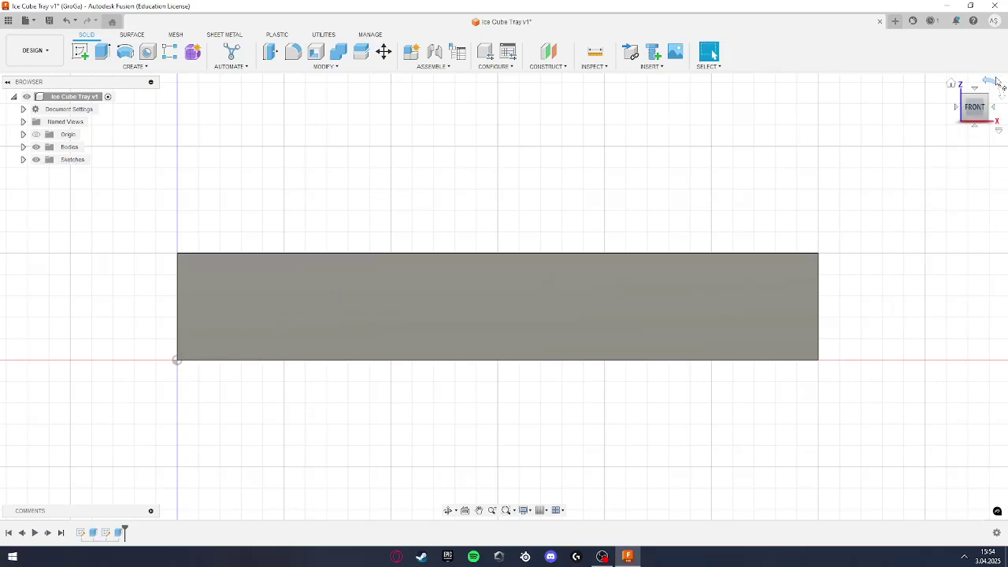
{"action": "left_click", "coordinate": [955, 87]}
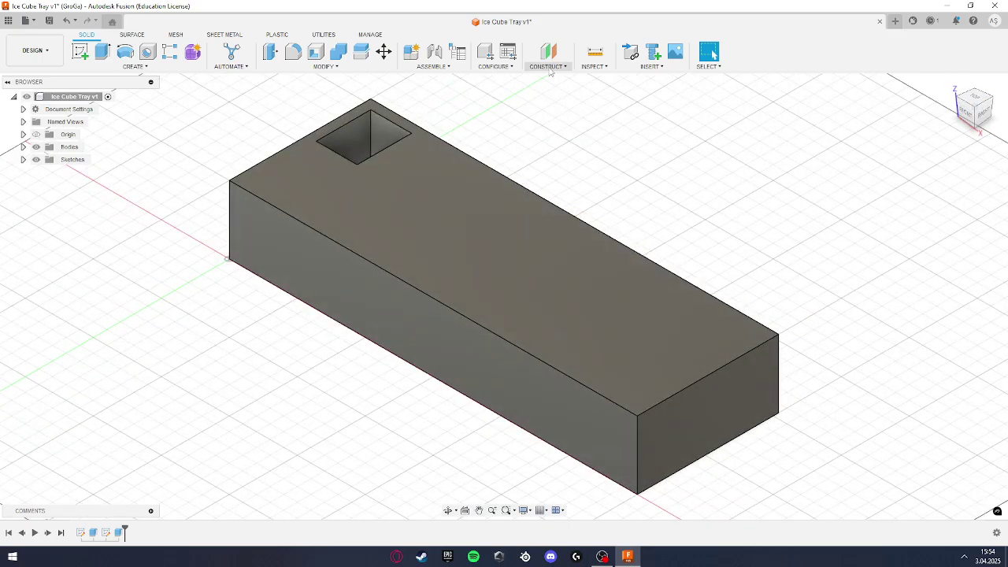
Step: Fillet all edges of the pocket with a 4 mm radius by selecting its four walls and its floor
{"action": "scroll", "coordinate": [495, 252], "scroll_direction": "up", "scroll_amount": 6}
{"action": "middle_click_drag", "start_coordinate": [666, 339], "coordinate": [686, 368], "text": "shift"}
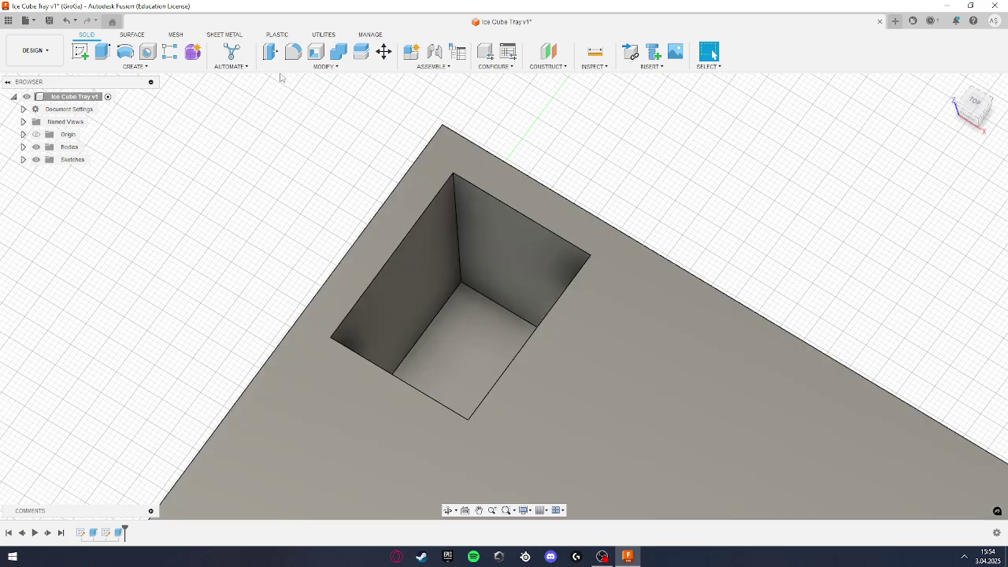
{"action": "key", "text": "f"}
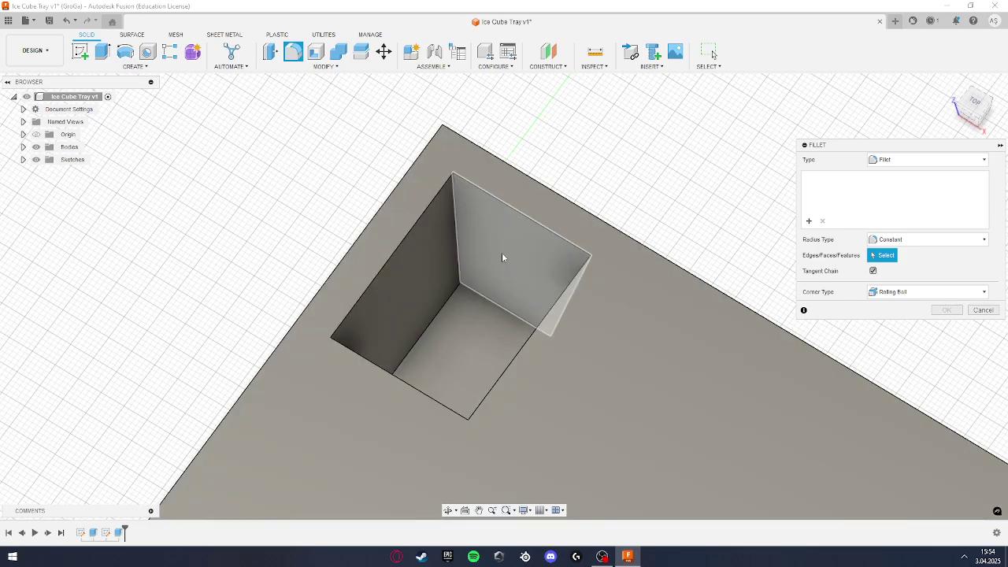
{"action": "left_click", "coordinate": [502, 258]}
{"action": "left_click", "coordinate": [405, 273]}
{"action": "middle_click_drag", "start_coordinate": [683, 382], "coordinate": [818, 359], "text": "shift"}
{"action": "left_click", "coordinate": [894, 449]}
{"action": "left_click", "coordinate": [834, 448]}
{"action": "middle_click_drag", "start_coordinate": [826, 445], "coordinate": [794, 484], "text": "shift"}
{"action": "left_click", "coordinate": [802, 496]}
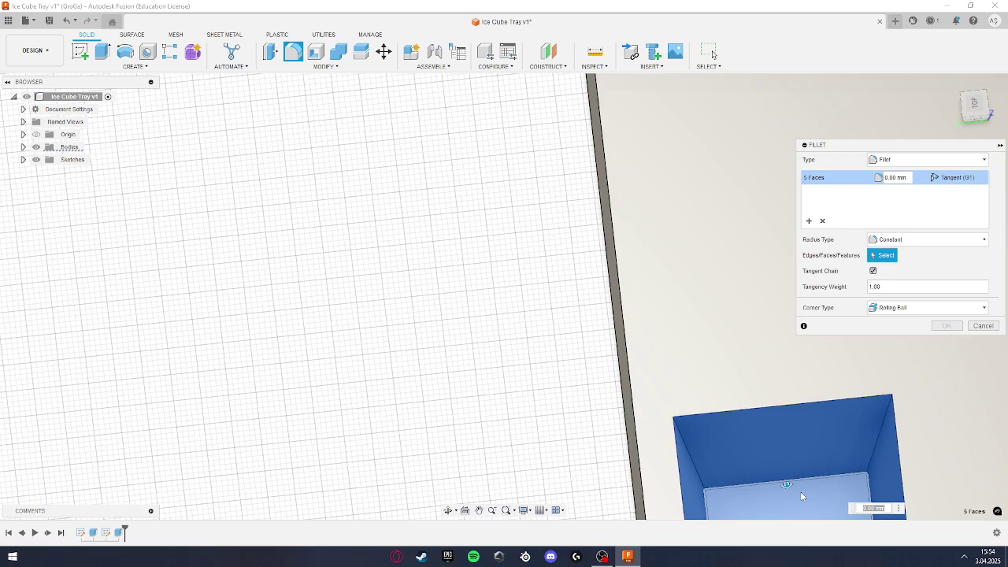
{"action": "middle_click_drag", "start_coordinate": [803, 493], "coordinate": [739, 381], "text": "shift"}
{"action": "type", "text": "4"}
{"action": "key", "text": "Return"}
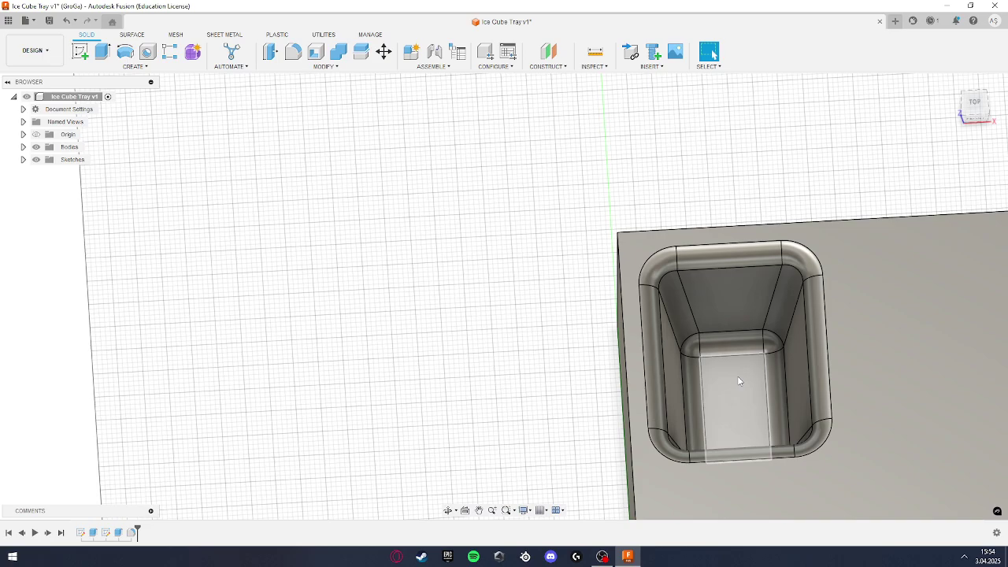
Step: Start a rectangular pattern of features, choosing the tapered pocket cut and its fillet as the objects to repeat
{"action": "scroll", "coordinate": [737, 376], "scroll_direction": "down", "scroll_amount": 4}
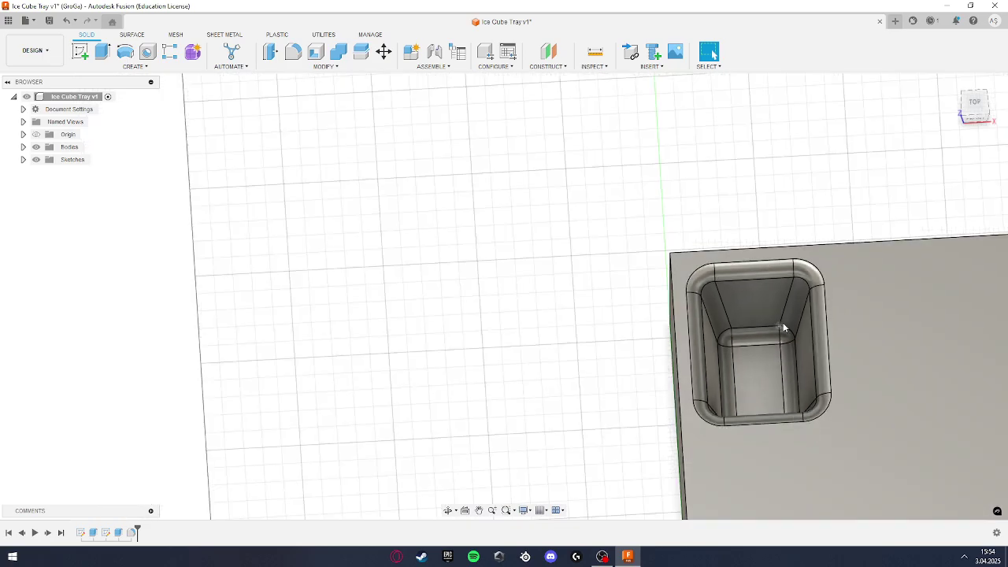
{"action": "middle_click_drag", "start_coordinate": [794, 300], "coordinate": [635, 156]}
{"action": "scroll", "coordinate": [635, 156], "scroll_direction": "down", "scroll_amount": 2}
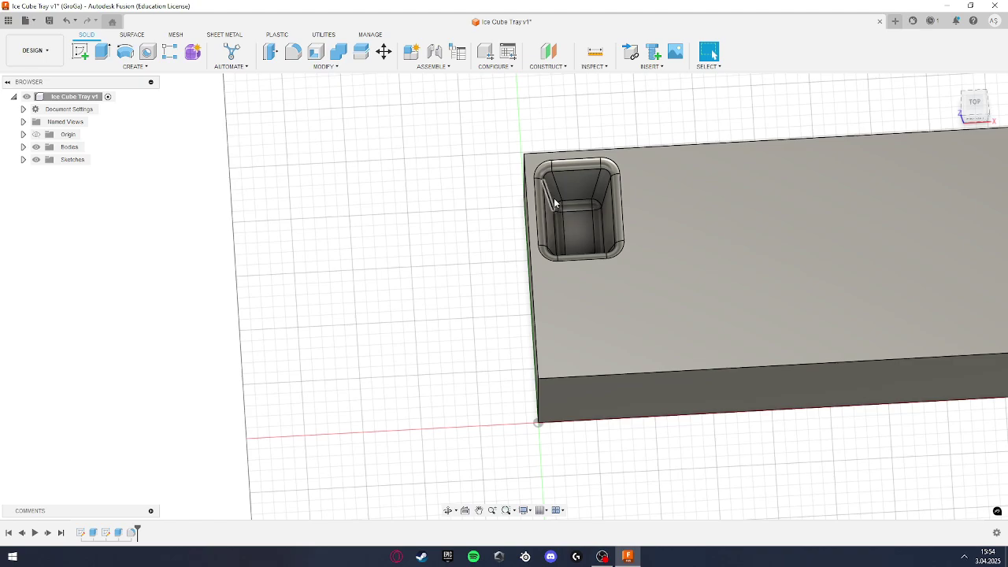
{"action": "middle_click_drag", "start_coordinate": [695, 283], "coordinate": [559, 326]}
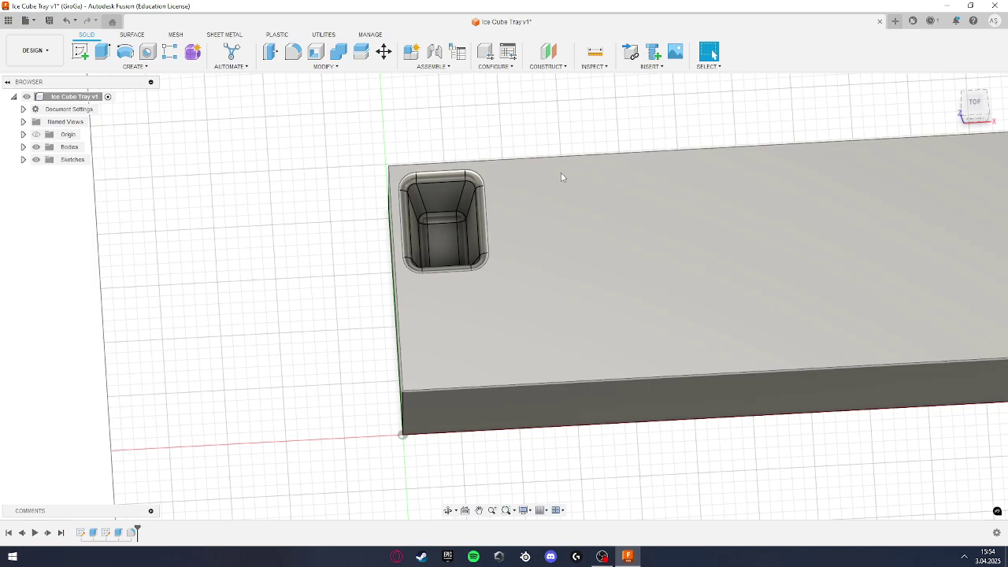
{"action": "scroll", "coordinate": [670, 196], "scroll_direction": "down", "scroll_amount": 2}
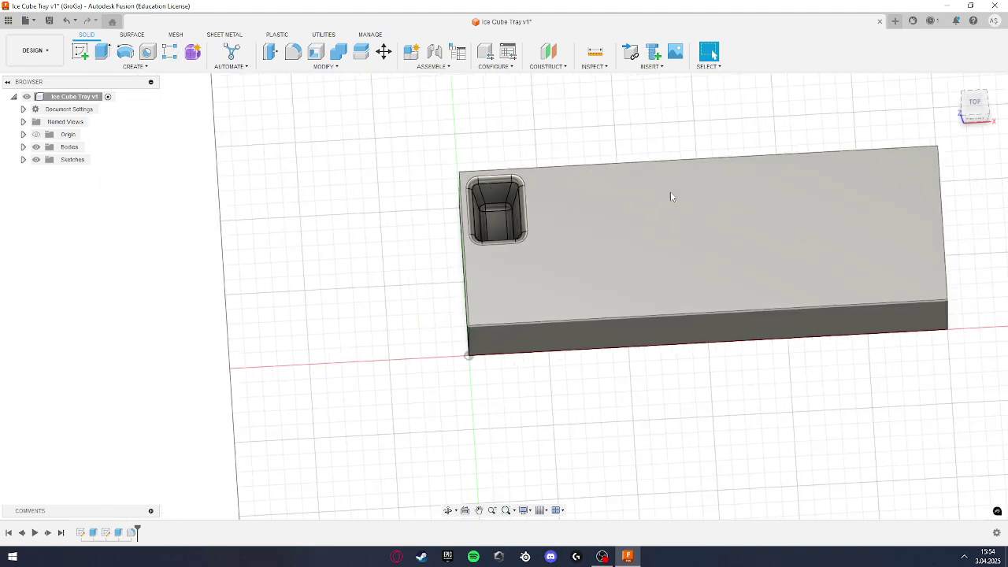
{"action": "middle_click_drag", "start_coordinate": [539, 230], "coordinate": [431, 276]}
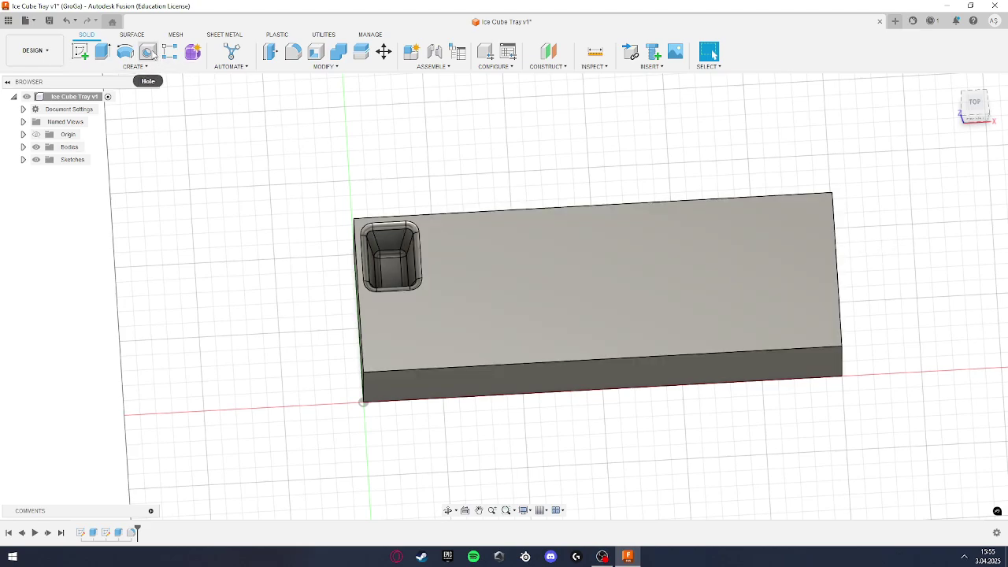
{"action": "left_click", "coordinate": [169, 51]}
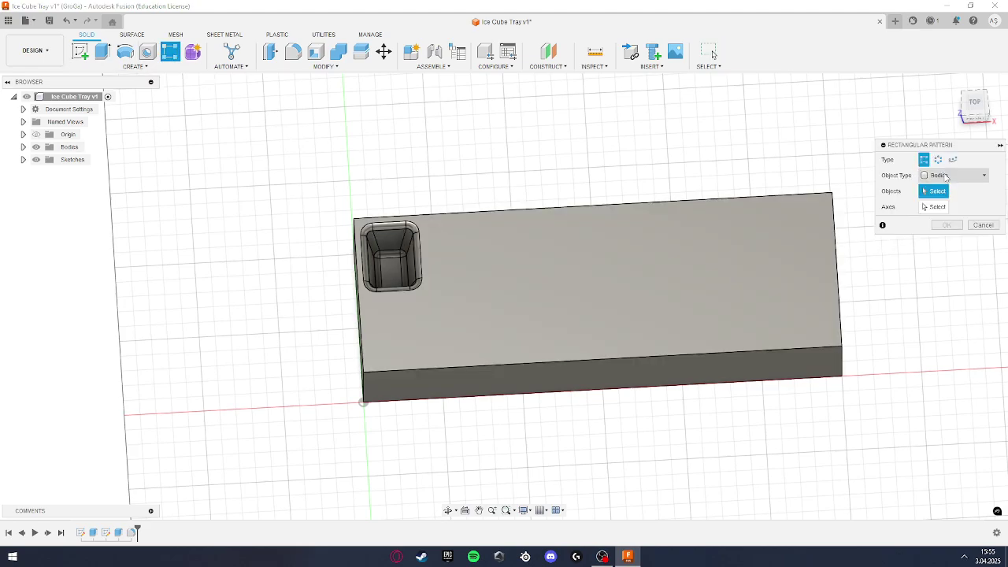
{"action": "left_click", "coordinate": [946, 176]}
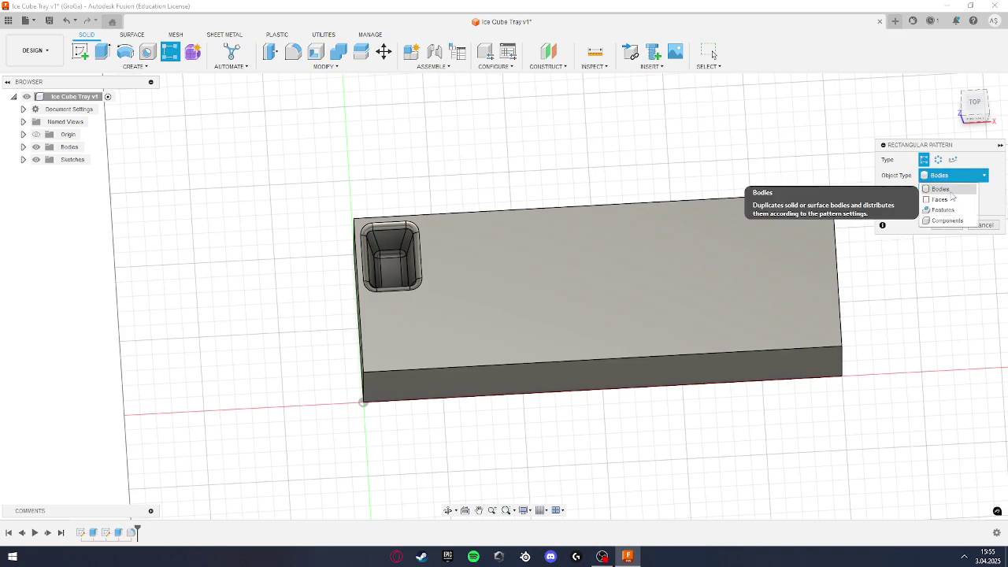
{"action": "left_click", "coordinate": [943, 209]}
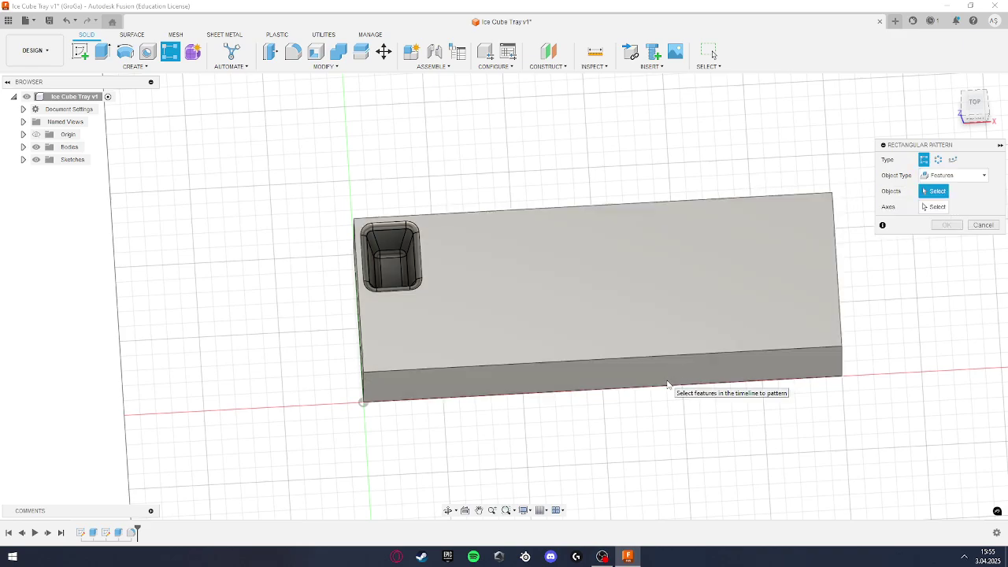
{"action": "left_click_drag", "start_coordinate": [113, 533], "coordinate": [133, 532]}
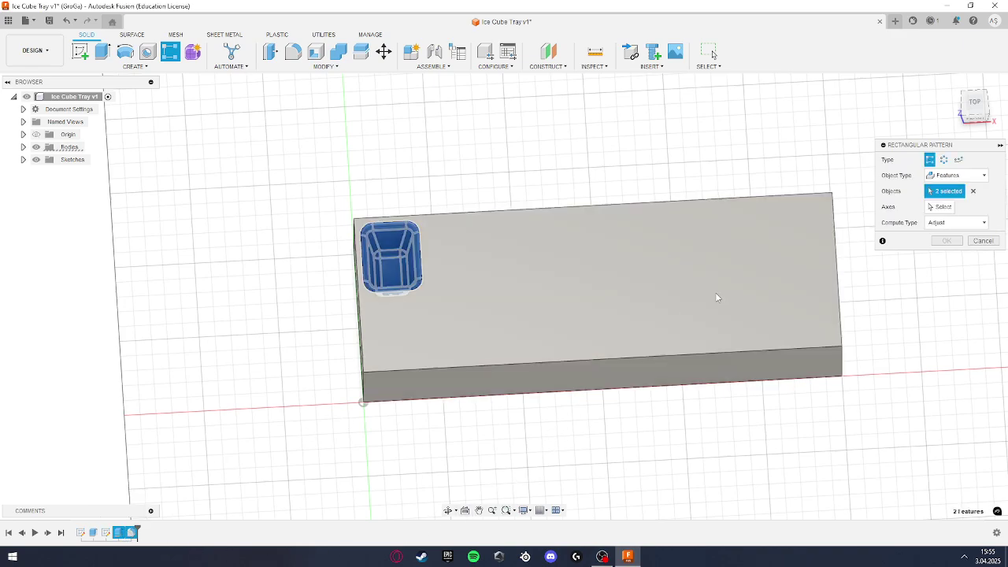
Step: Direct the pattern along the block's long back edge and short left edge, with a quantity of 7 along the long edge
{"action": "middle_click_drag", "start_coordinate": [517, 324], "coordinate": [520, 317], "text": "shift"}
{"action": "left_click", "coordinate": [940, 207]}
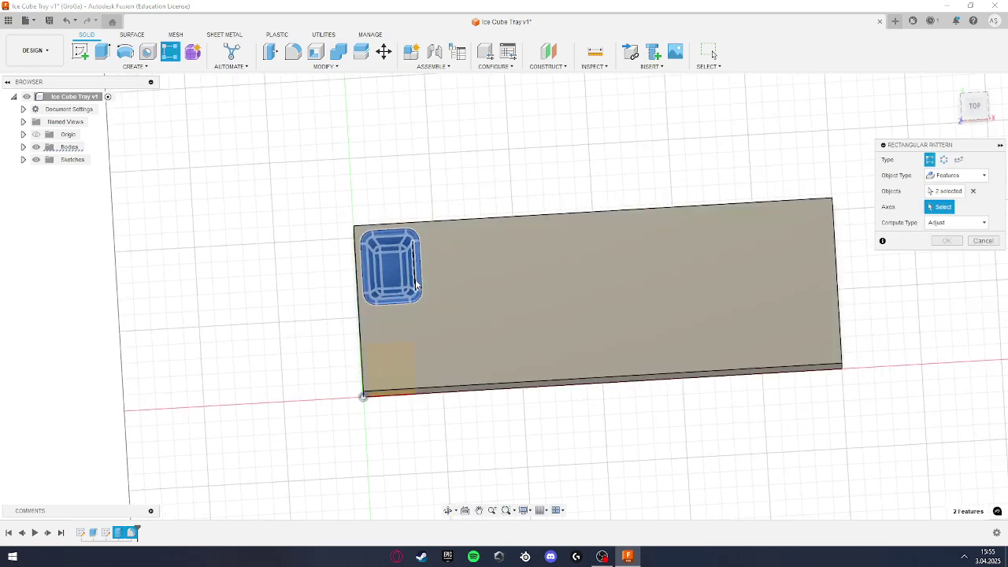
{"action": "left_click", "coordinate": [628, 210]}
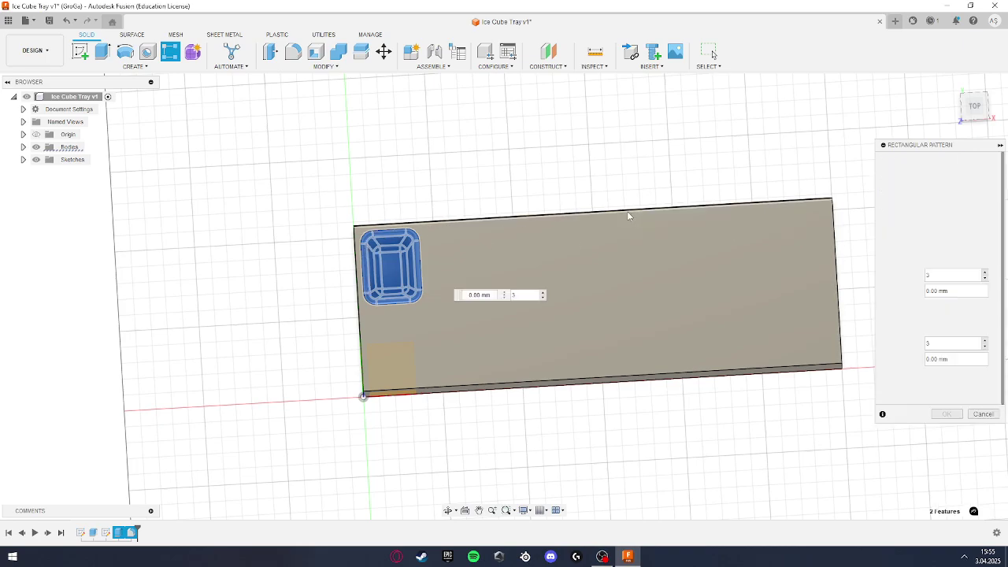
{"action": "left_click", "coordinate": [356, 315]}
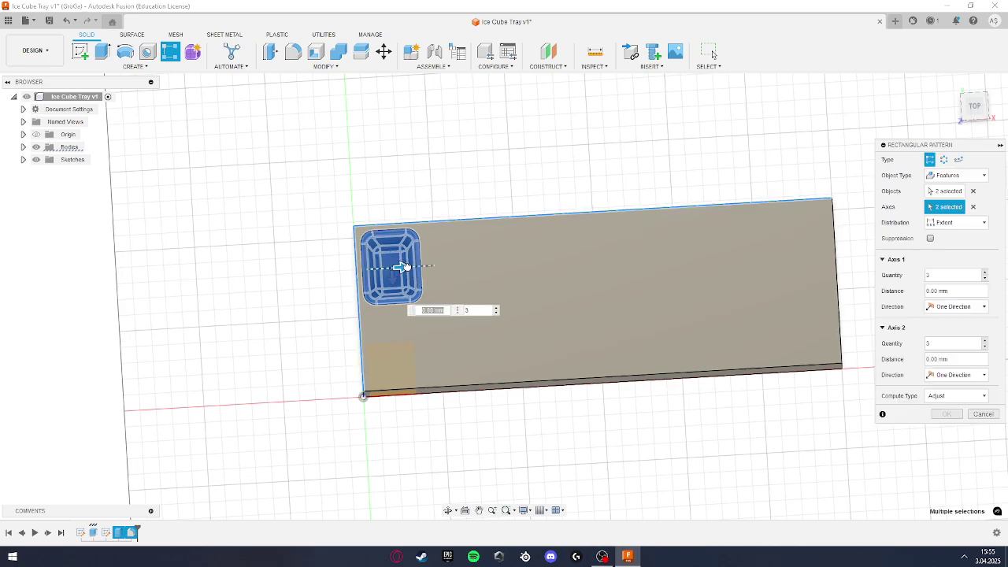
{"action": "left_click_drag", "start_coordinate": [401, 266], "coordinate": [743, 258]}
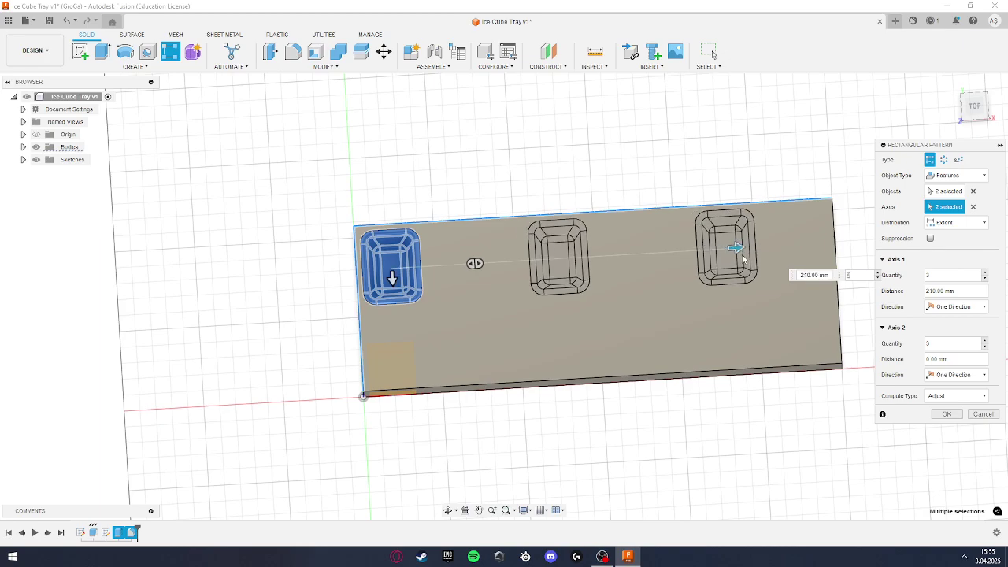
{"action": "left_click_drag", "start_coordinate": [940, 275], "coordinate": [910, 276]}
{"action": "type", "text": "7"}
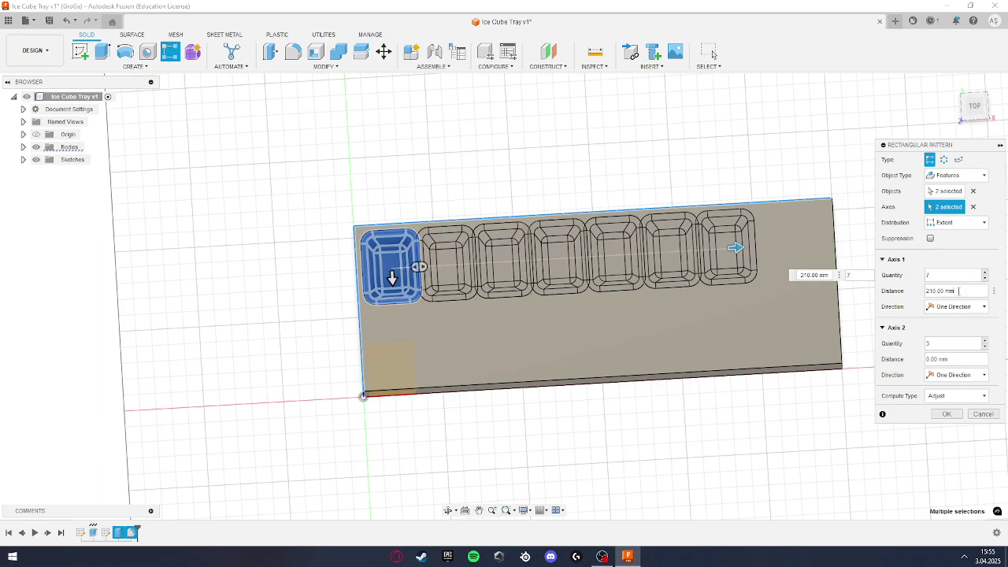
Step: Try a 50 mm distance along the first pattern axis with the distribution set to Spacing
{"action": "key", "text": "Tab"}
{"action": "type", "text": "2"}
{"action": "type", "text": "0"}
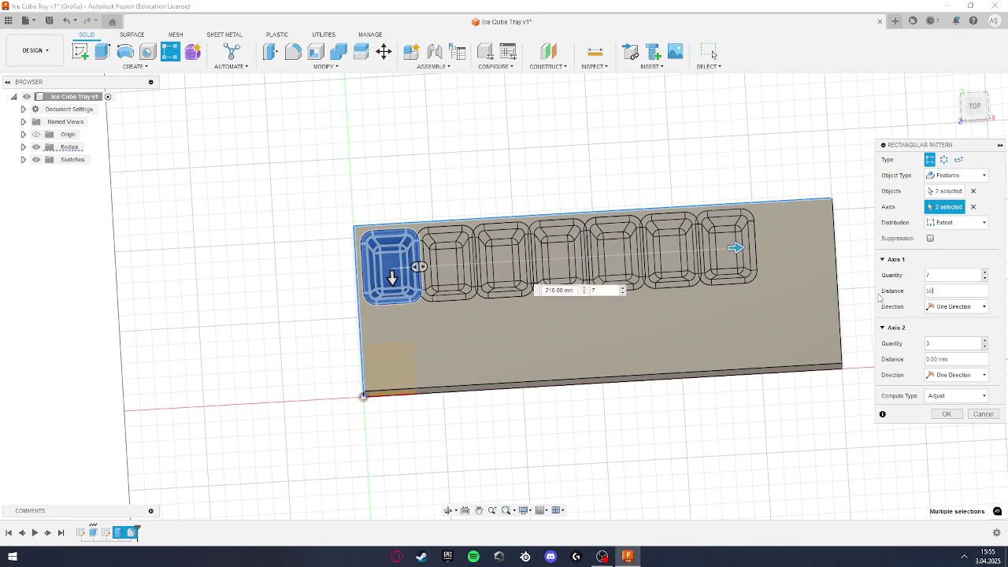
{"action": "left_click", "coordinate": [970, 226]}
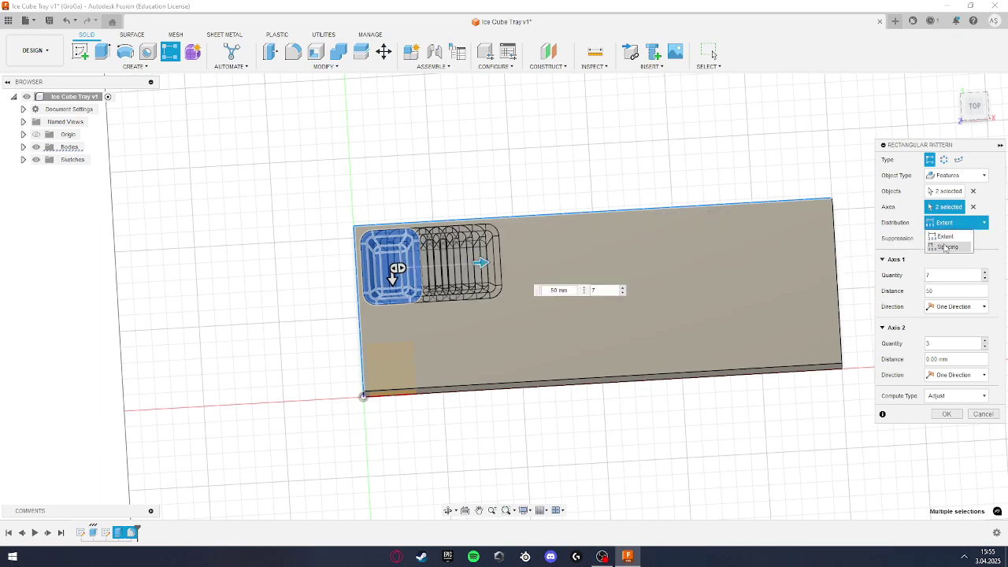
{"action": "left_click", "coordinate": [949, 247]}
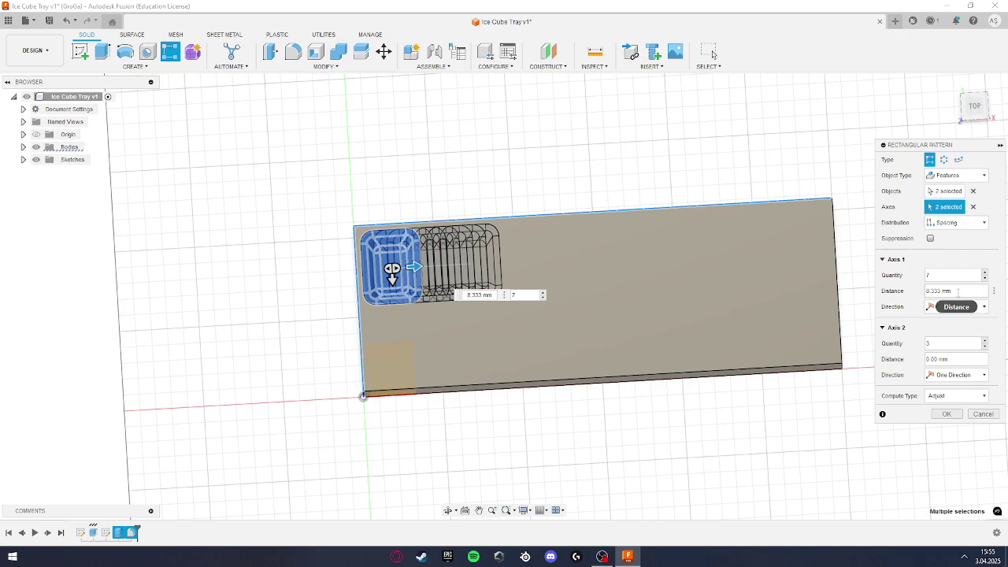
{"action": "left_click_drag", "start_coordinate": [943, 291], "coordinate": [894, 295]}
{"action": "type", "text": "50"}
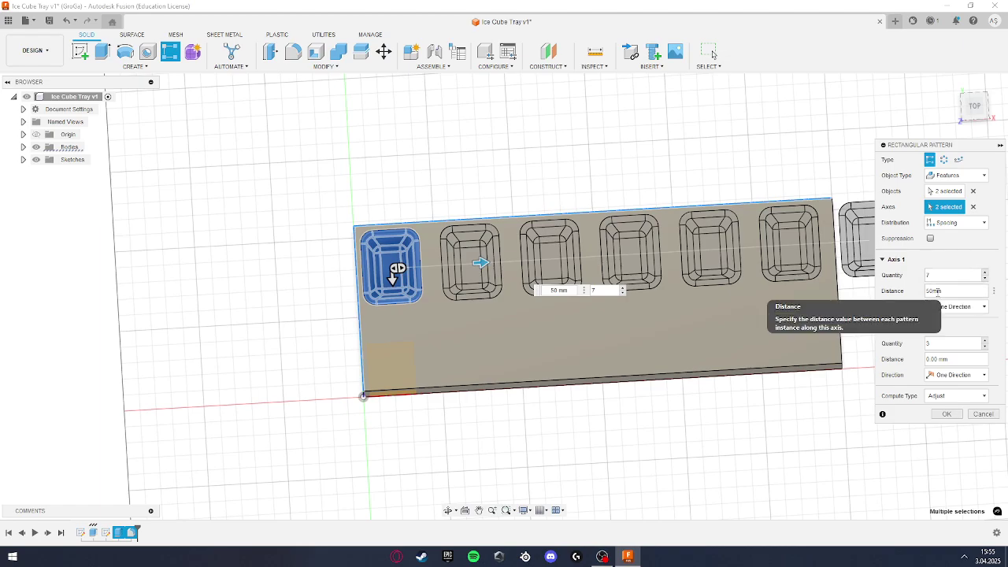
Step: Try a 255 mm distance along the first pattern axis while keeping the Spacing distribution
{"action": "scroll", "coordinate": [724, 356], "scroll_direction": "down", "scroll_amount": 4}
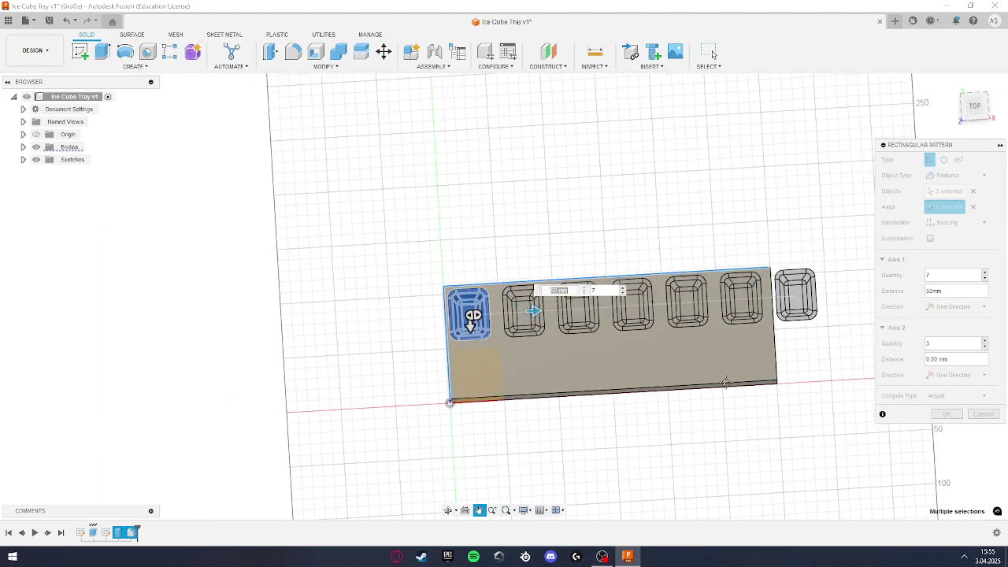
{"action": "left_click_drag", "start_coordinate": [934, 292], "coordinate": [918, 295]}
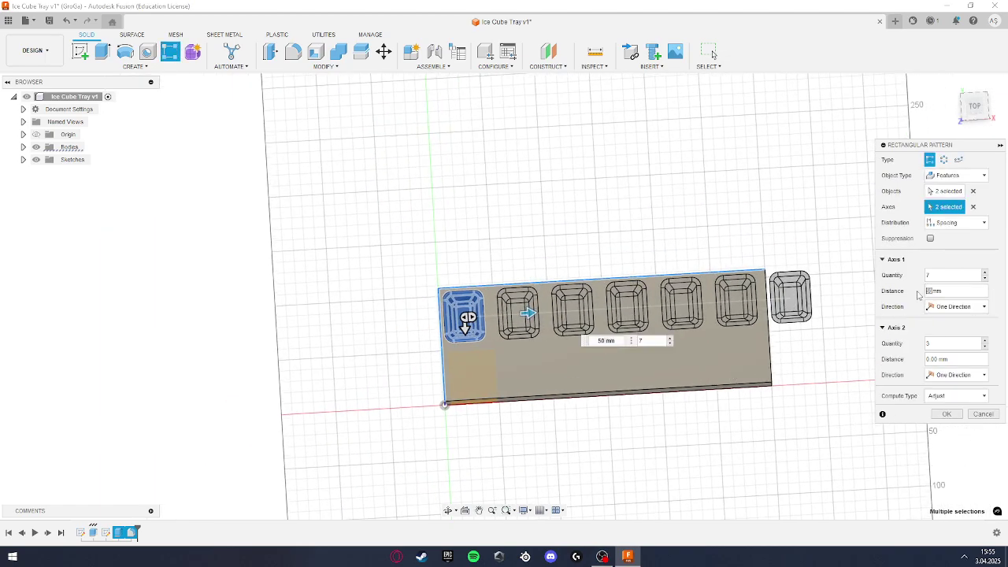
{"action": "type", "text": "255"}
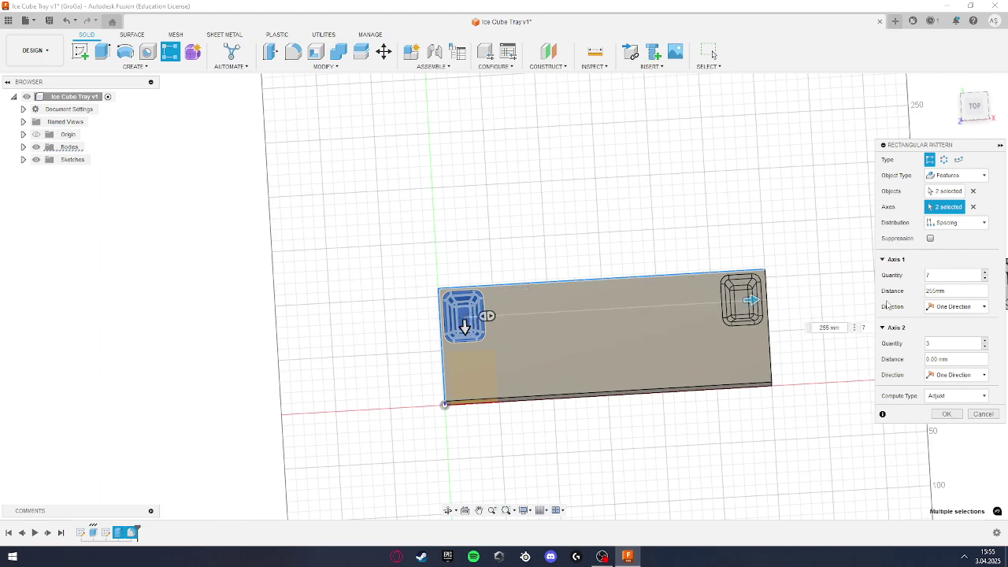
{"action": "scroll", "coordinate": [787, 327], "scroll_direction": "down", "scroll_amount": 6}
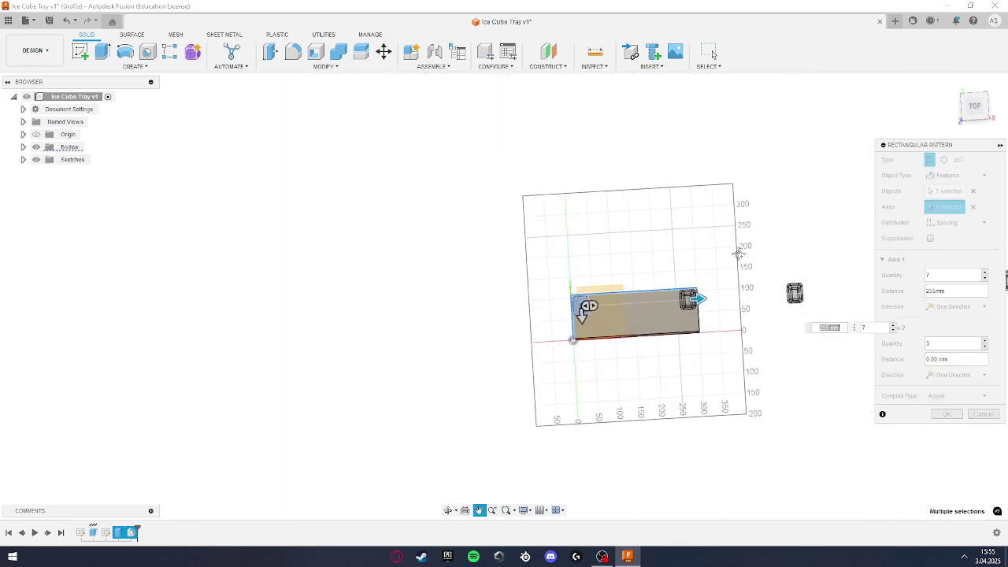
{"action": "scroll", "coordinate": [732, 281], "scroll_direction": "down", "scroll_amount": 5}
Step: Switch the pattern distribution to Extent and set the first axis distance to 255 mm
{"action": "left_click", "coordinate": [954, 223]}
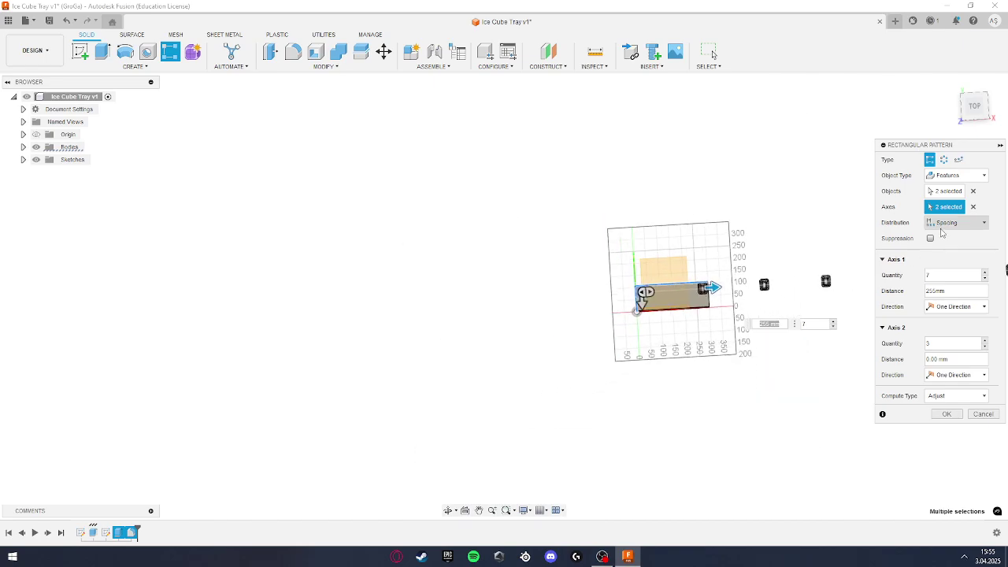
{"action": "left_click", "coordinate": [946, 237]}
{"action": "scroll", "coordinate": [725, 269], "scroll_direction": "up", "scroll_amount": 8}
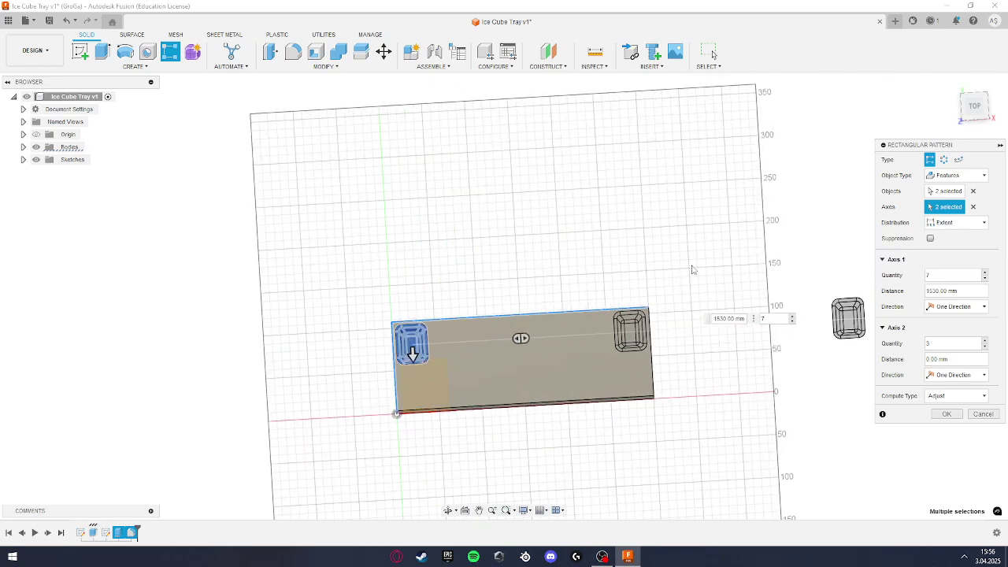
{"action": "left_click_drag", "start_coordinate": [939, 291], "coordinate": [919, 293]}
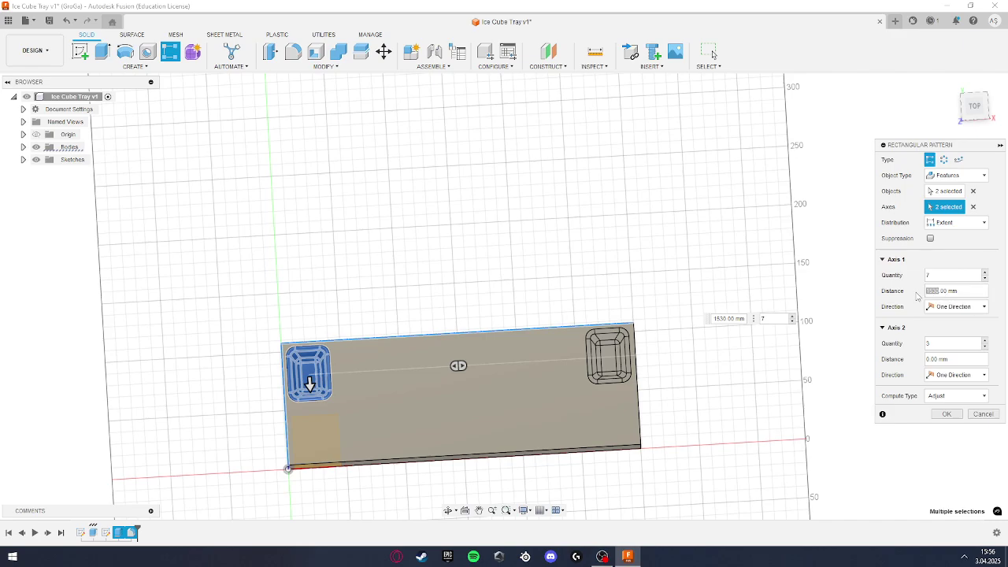
{"action": "type", "text": "255"}
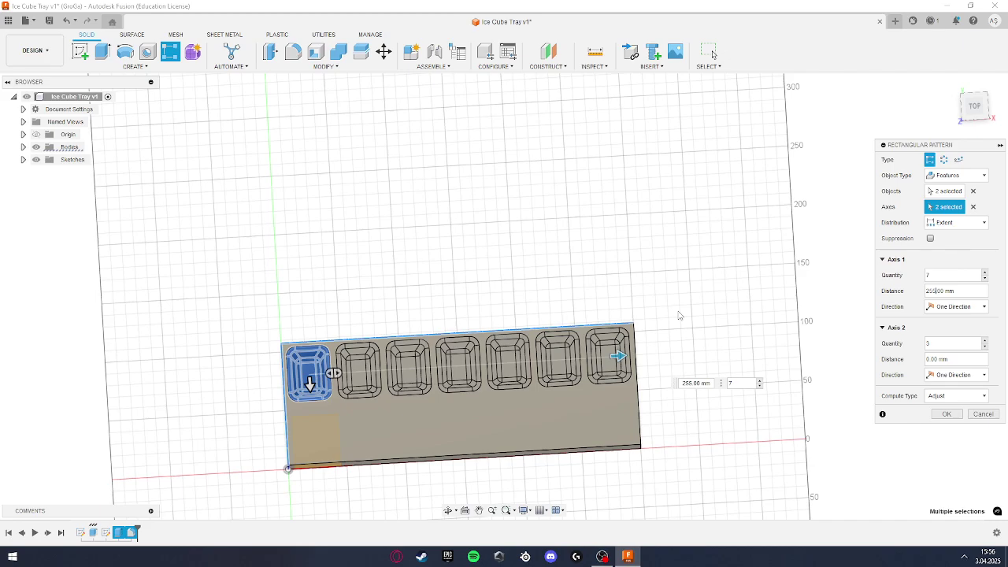
Step: Set the second pattern axis to a quantity of 2 over a distance of 50 mm and finish the pattern
{"action": "left_click", "coordinate": [945, 344]}
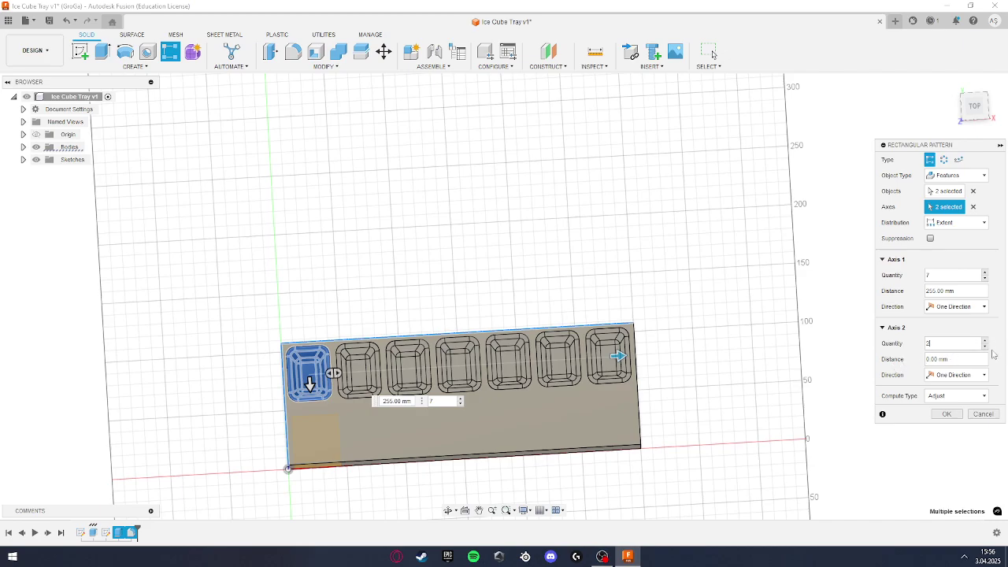
{"action": "left_click", "coordinate": [952, 358]}
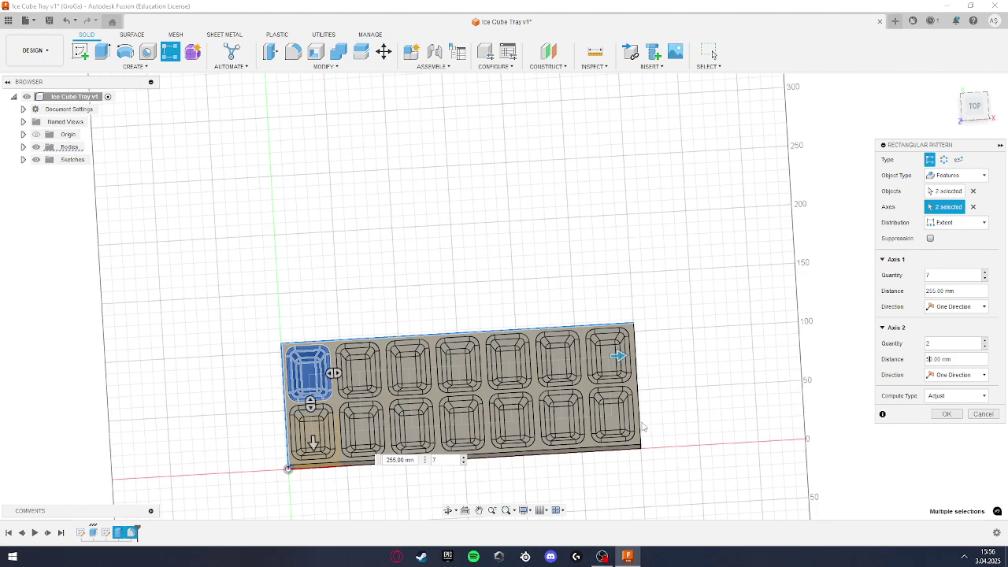
{"action": "left_click", "coordinate": [940, 399]}
{"action": "left_click", "coordinate": [946, 410]}
{"action": "left_click", "coordinate": [948, 416]}
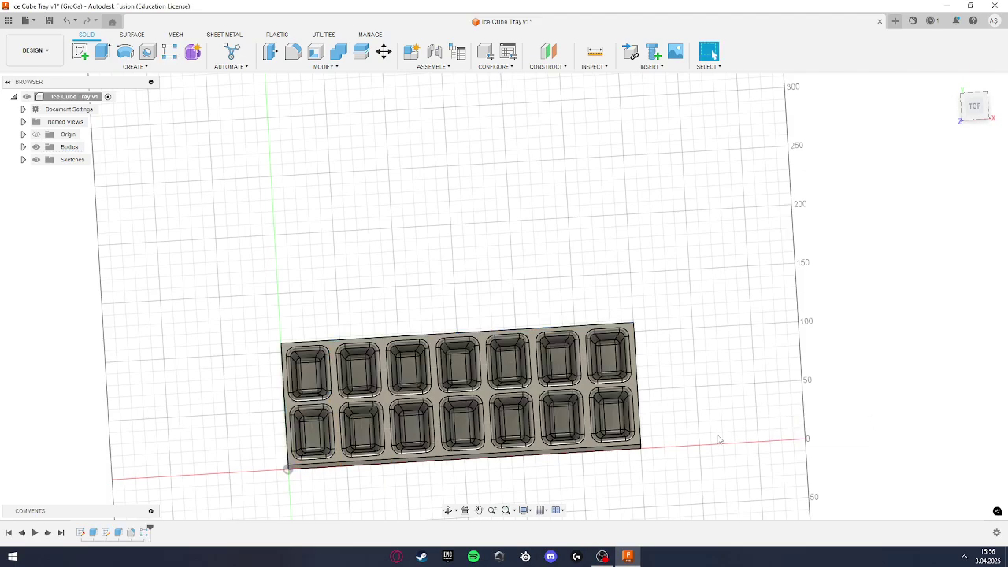
Step: Start a Shell on the tray block and select its bottom face and all four outer side faces for removal
{"action": "middle_click_drag", "start_coordinate": [718, 441], "coordinate": [524, 418], "text": "shift"}
{"action": "scroll", "coordinate": [524, 417], "scroll_direction": "up", "scroll_amount": 4}
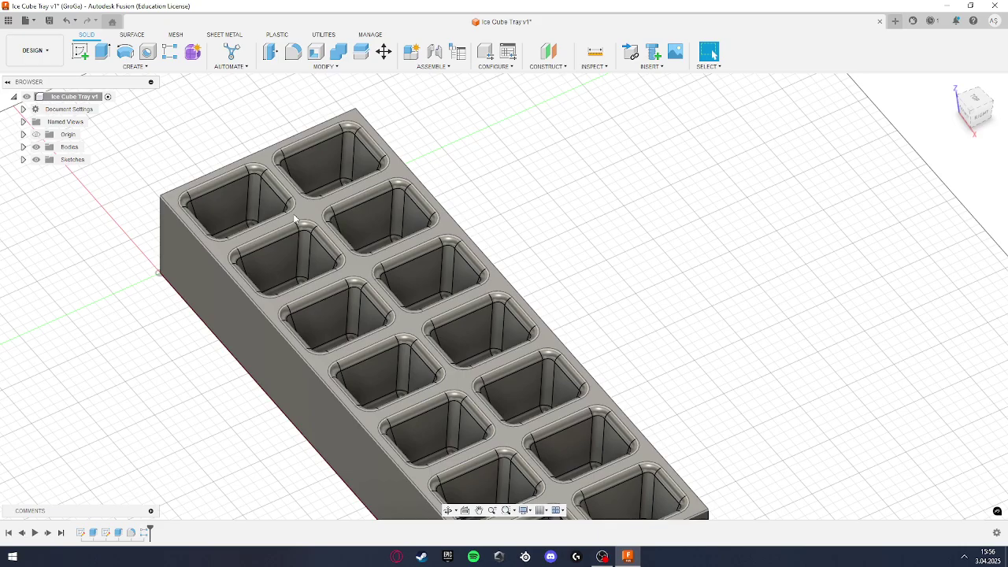
{"action": "scroll", "coordinate": [371, 360], "scroll_direction": "down", "scroll_amount": 5}
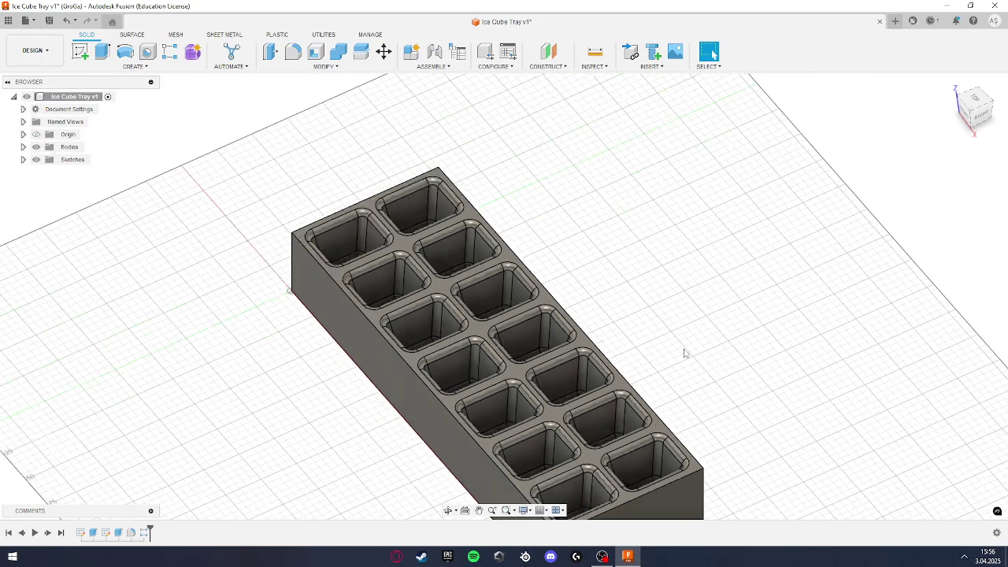
{"action": "middle_click_drag", "start_coordinate": [685, 352], "coordinate": [694, 409], "text": "shift"}
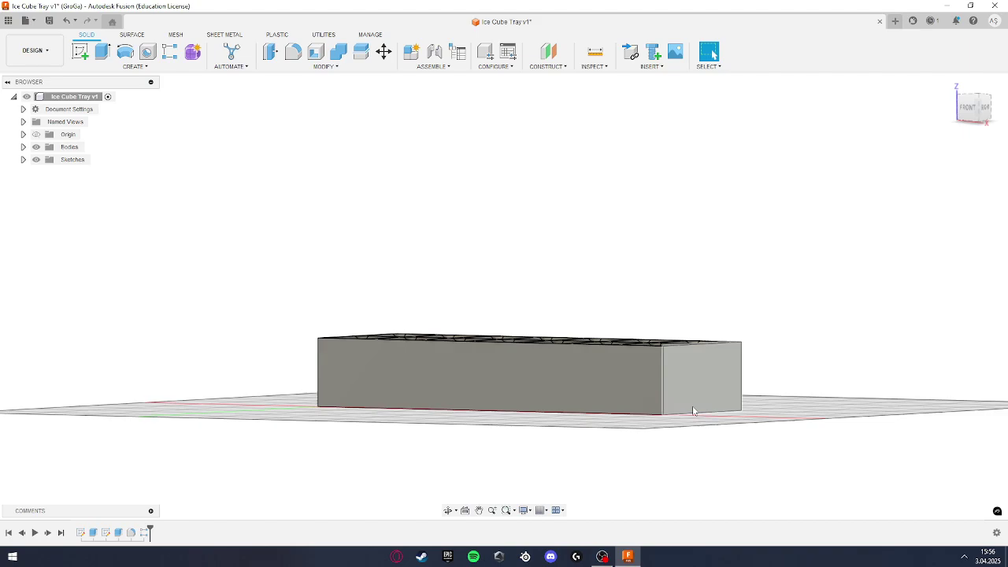
{"action": "left_click", "coordinate": [316, 52]}
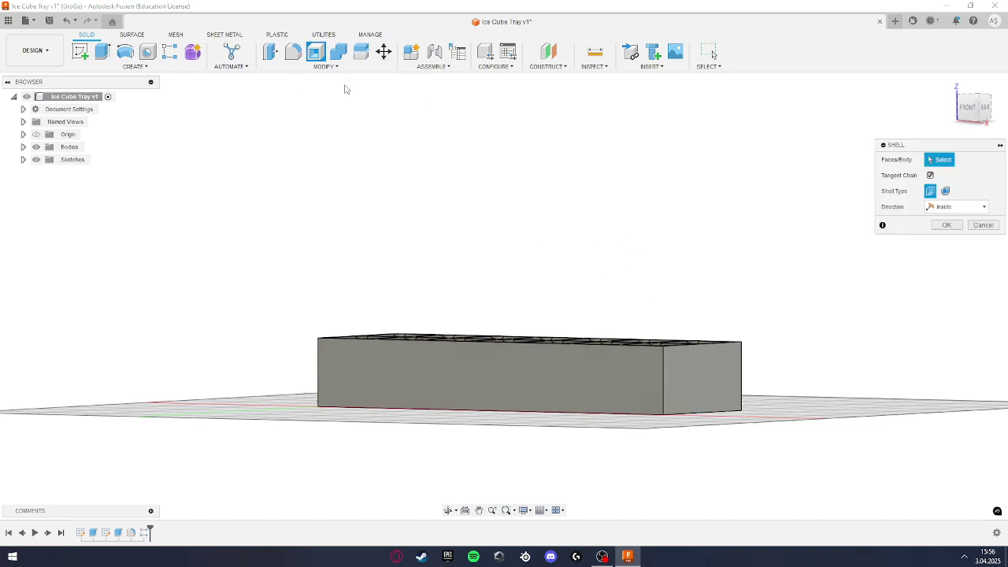
{"action": "left_click", "coordinate": [496, 362]}
{"action": "middle_click_drag", "start_coordinate": [700, 263], "coordinate": [713, 339], "text": "shift"}
{"action": "left_click", "coordinate": [711, 356]}
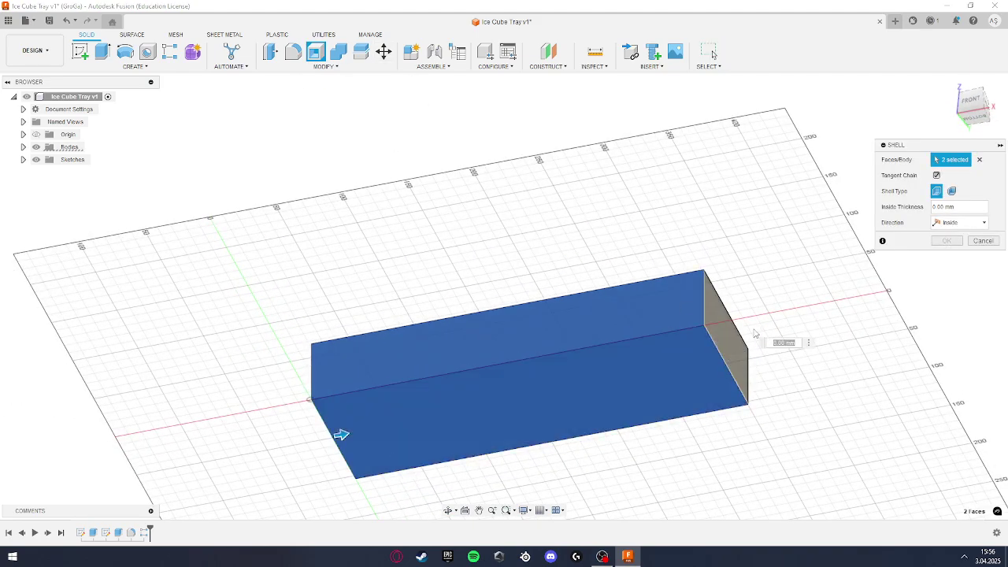
{"action": "left_click", "coordinate": [729, 339]}
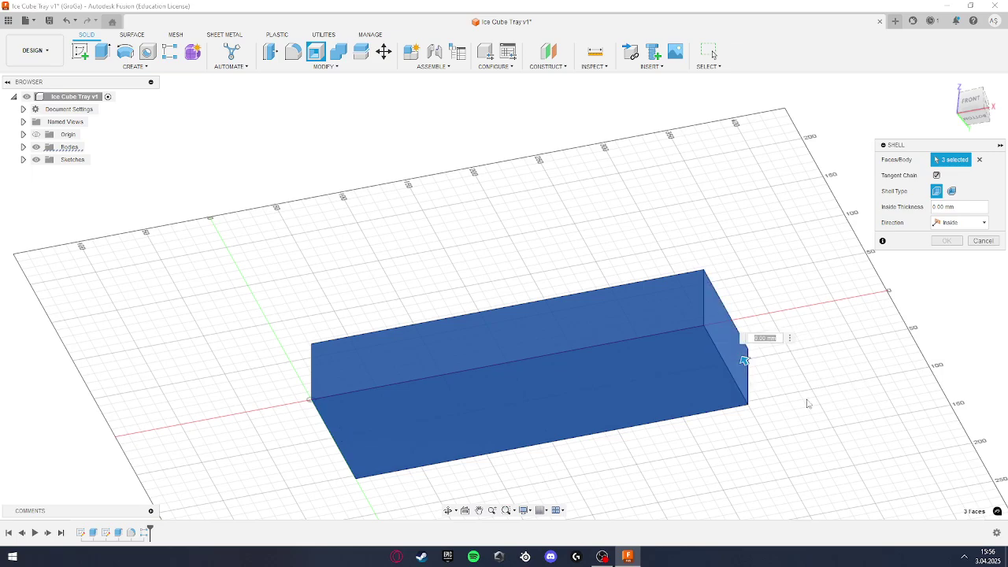
{"action": "middle_click_drag", "start_coordinate": [806, 405], "coordinate": [916, 414], "text": "shift"}
{"action": "left_click", "coordinate": [650, 402]}
{"action": "left_click", "coordinate": [565, 393]}
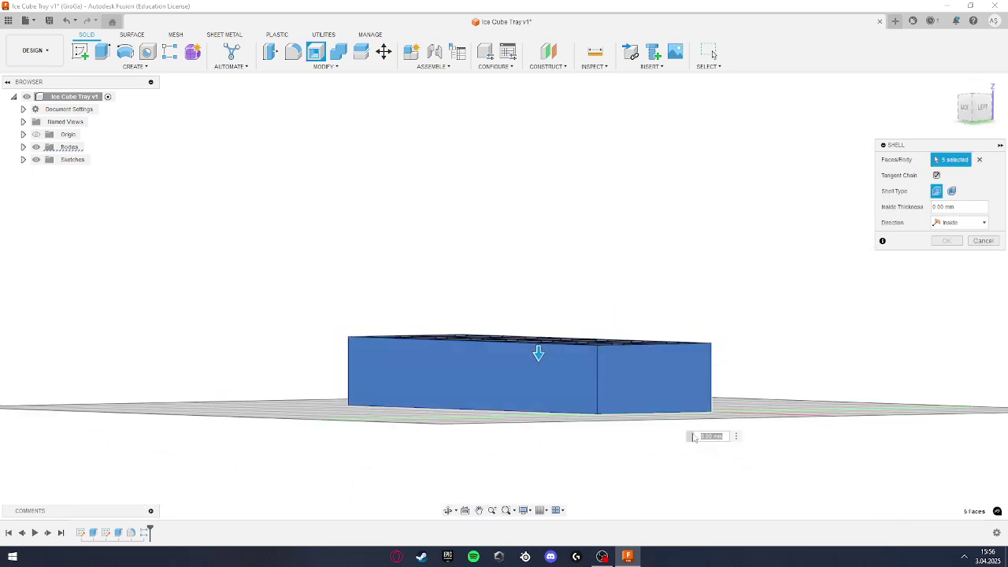
Step: Try an inside thickness of 5 mm for the shell
{"action": "middle_click_drag", "start_coordinate": [778, 393], "coordinate": [874, 260], "text": "shift"}
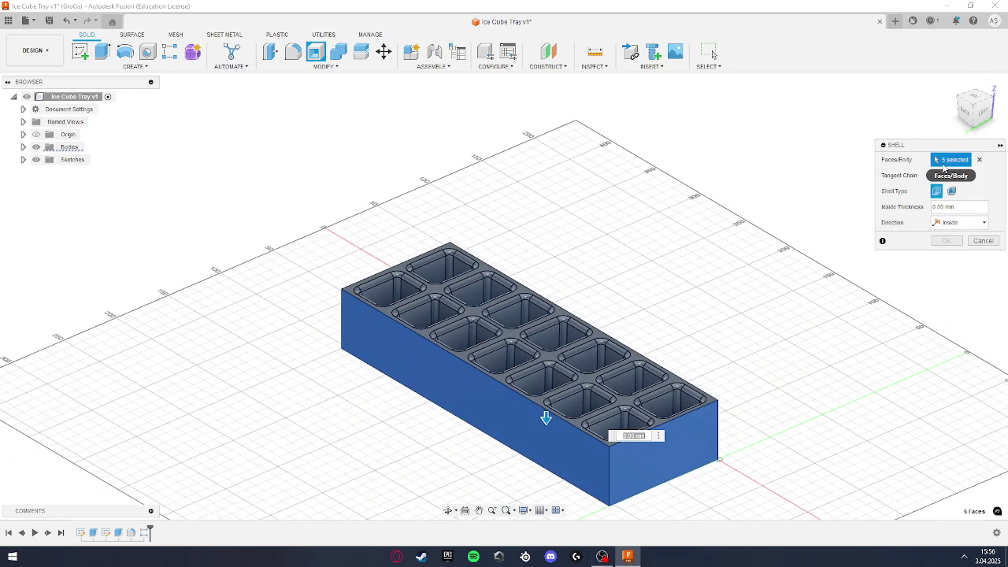
{"action": "left_click", "coordinate": [934, 207]}
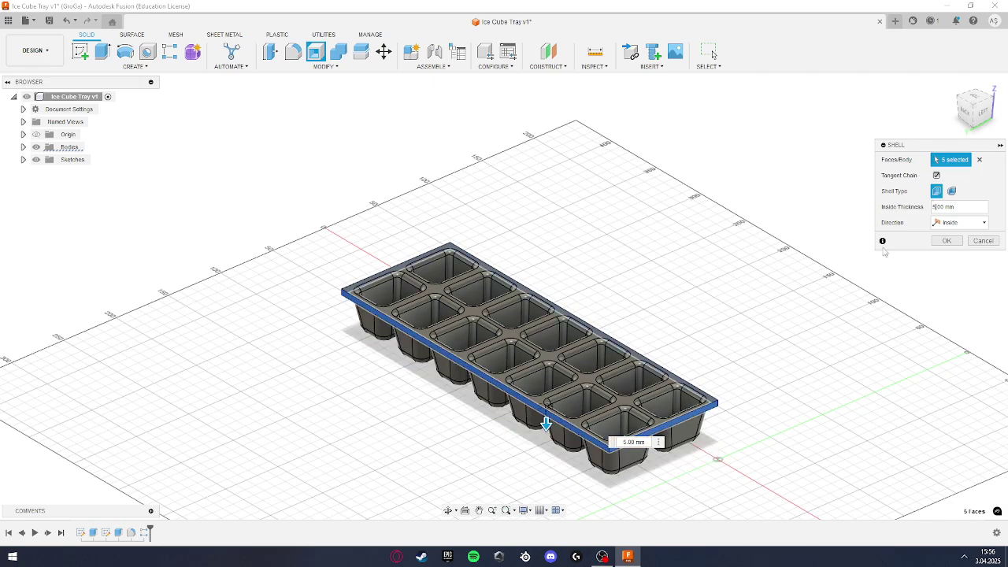
{"action": "middle_click_drag", "start_coordinate": [811, 394], "coordinate": [849, 365], "text": "shift"}
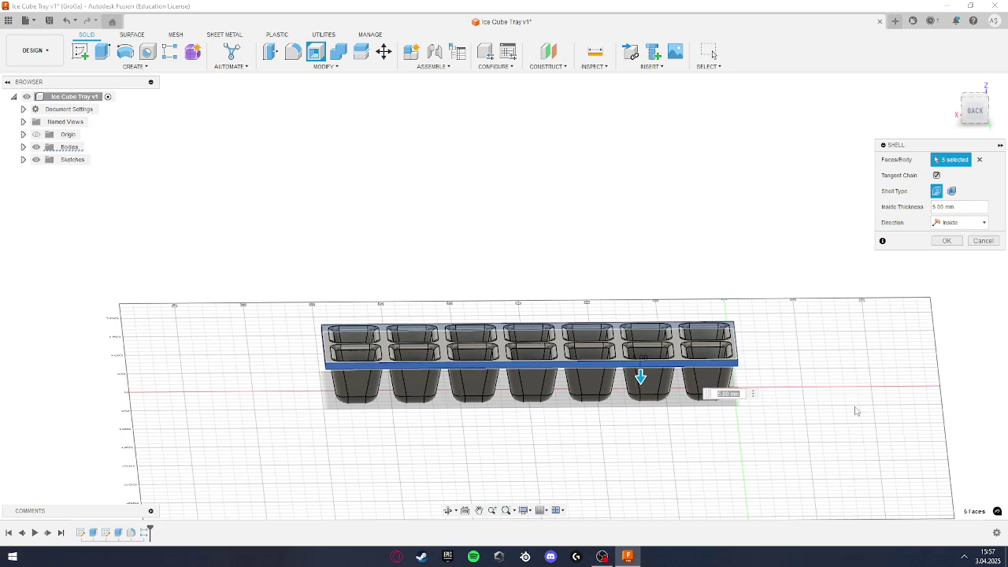
Step: Set the shell's inside thickness to 2 mm and finish the shell
{"action": "left_click", "coordinate": [935, 207]}
{"action": "key", "text": "BackSpace"}
{"action": "type", "text": "2"}
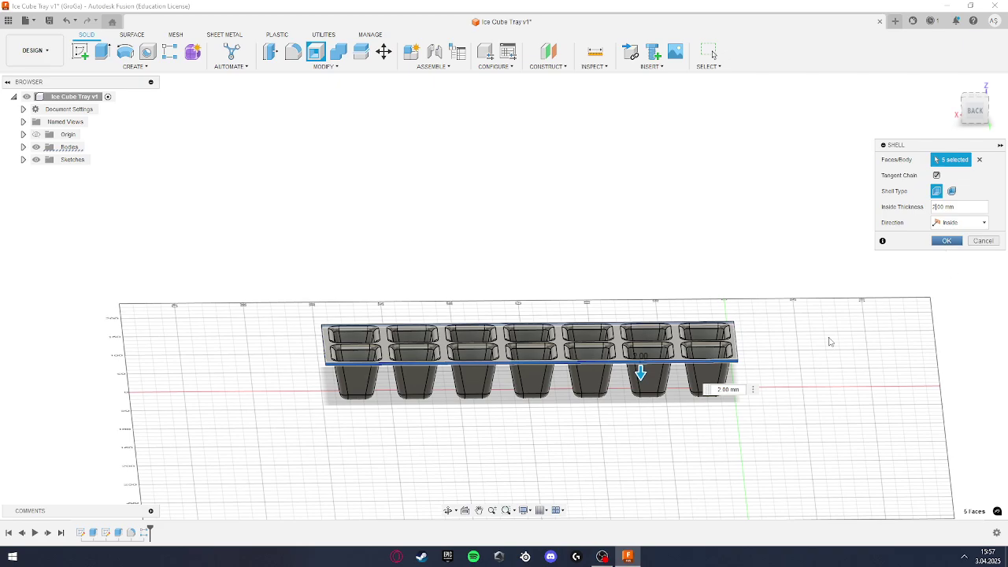
{"action": "key", "text": "Return"}
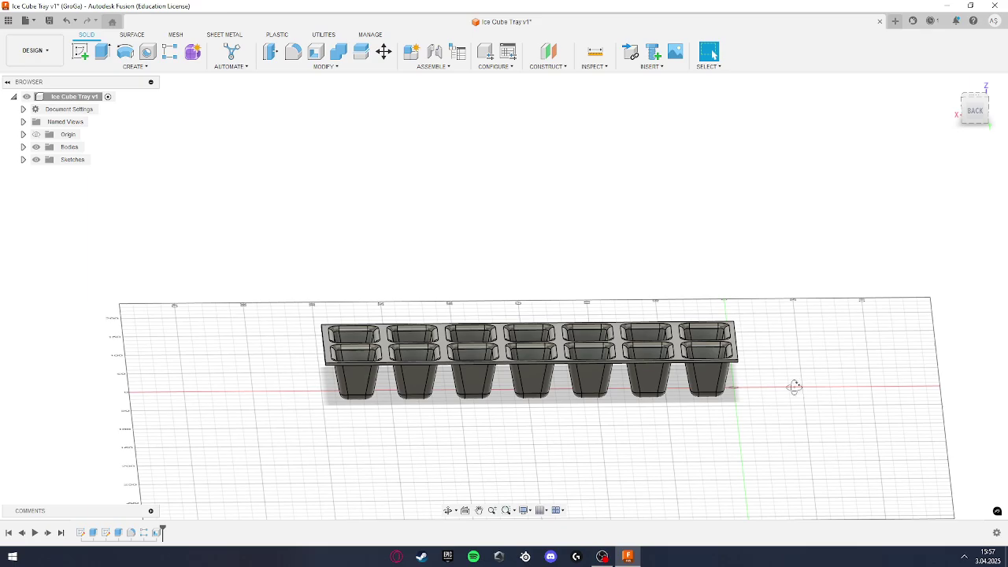
Step: Fillet the four vertical corner edges of the tray's rim with a constant 10 mm radius
{"action": "mouse_move", "coordinate": [794, 386]}
{"action": "middle_mouse_down", "text": "shift"}
{"action": "mouse_move", "coordinate": [736, 420]}
{"action": "mouse_move", "coordinate": [777, 427]}
{"action": "mouse_move", "coordinate": [765, 387]}
{"action": "mouse_move", "coordinate": [785, 394]}
{"action": "middle_mouse_up", "text": "shift"}
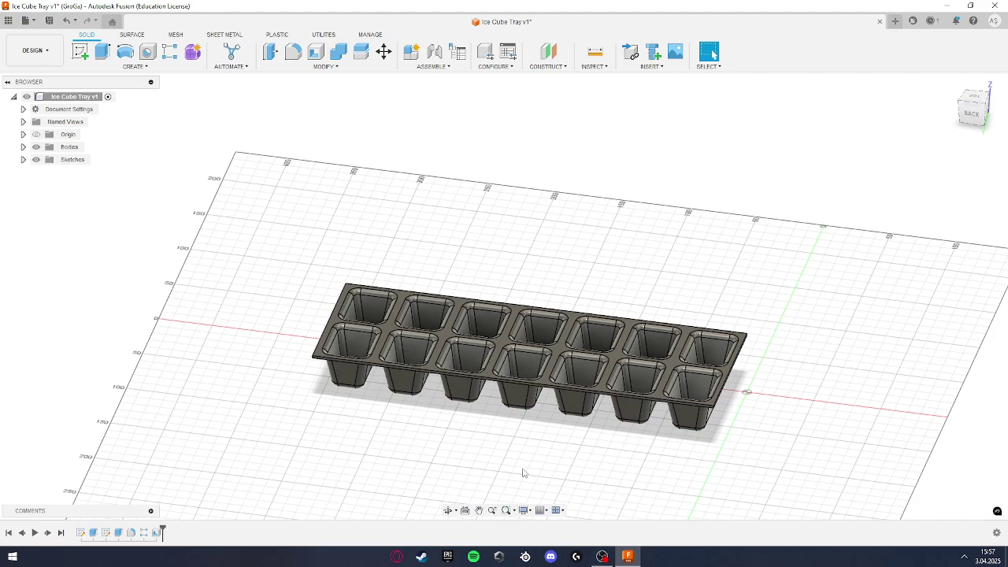
{"action": "key", "text": "f"}
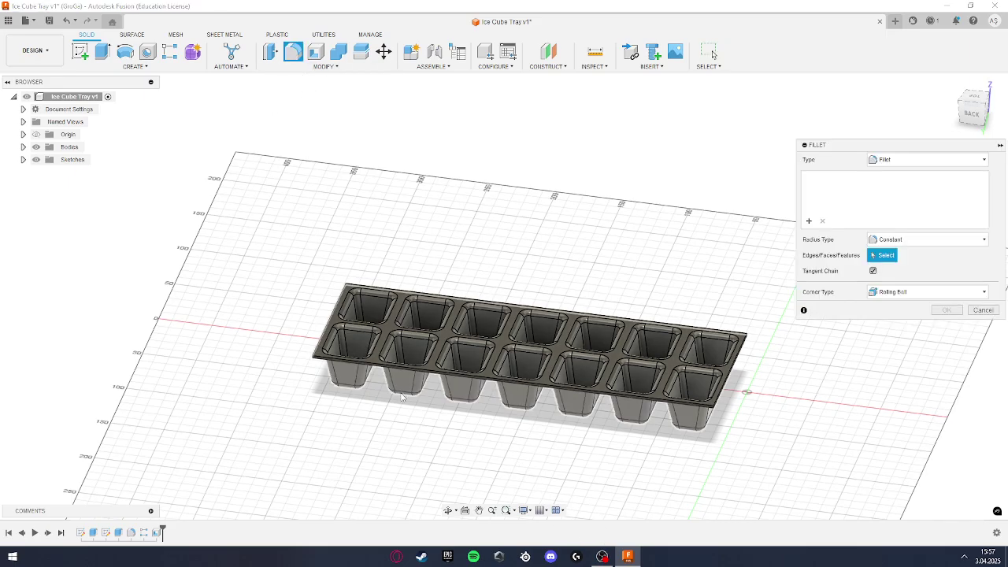
{"action": "scroll", "coordinate": [401, 398], "scroll_direction": "up", "scroll_amount": 10}
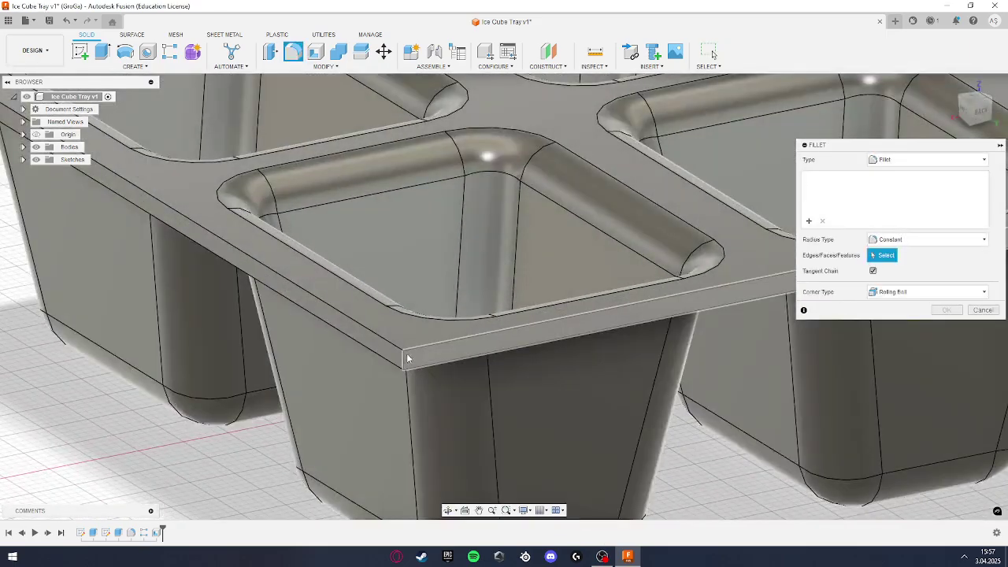
{"action": "scroll", "coordinate": [407, 358], "scroll_direction": "down", "scroll_amount": 3}
{"action": "left_click", "coordinate": [403, 356]}
{"action": "scroll", "coordinate": [267, 389], "scroll_direction": "down", "scroll_amount": 3}
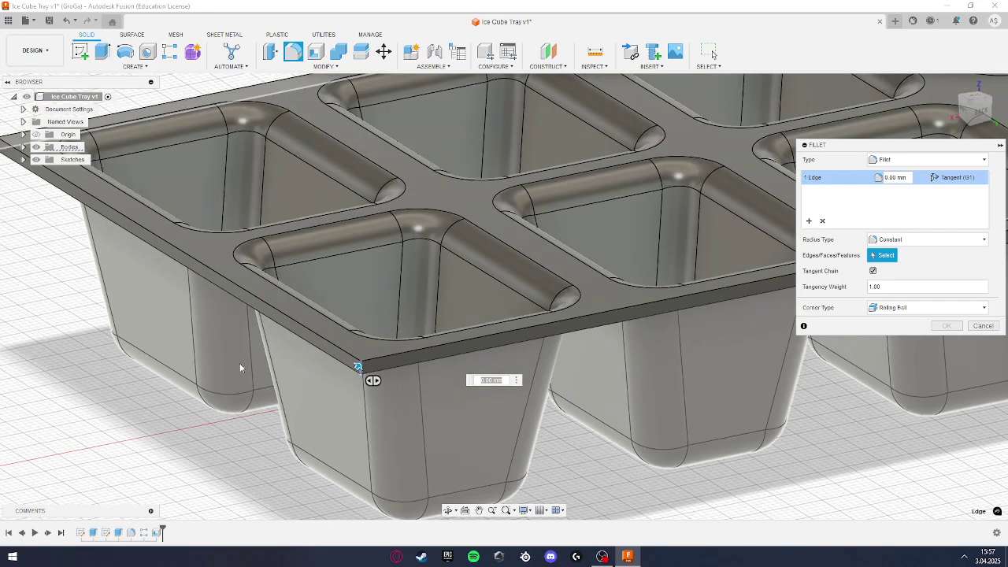
{"action": "middle_click_drag", "start_coordinate": [240, 367], "coordinate": [321, 383], "text": "shift"}
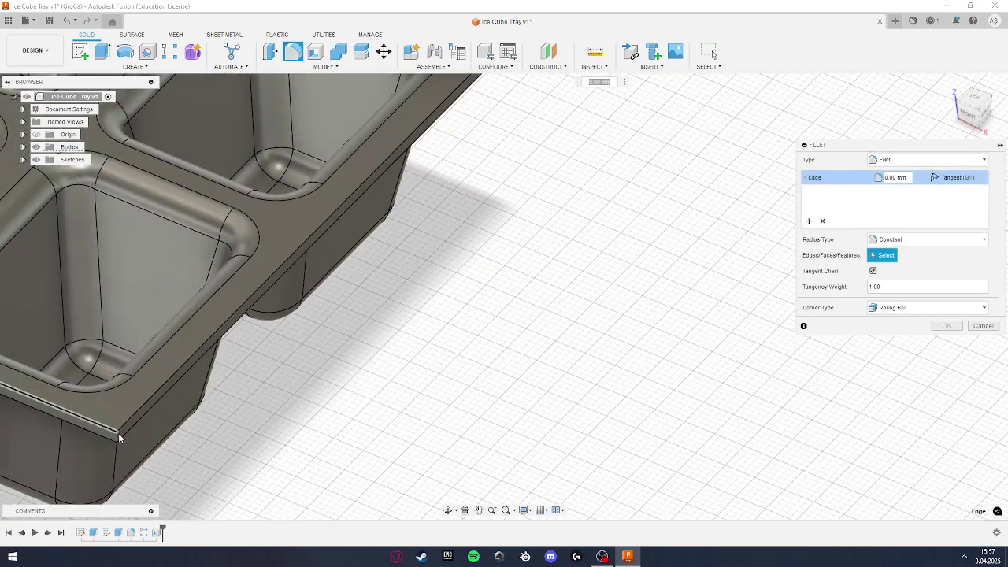
{"action": "left_click", "coordinate": [118, 434]}
{"action": "scroll", "coordinate": [191, 443], "scroll_direction": "down", "scroll_amount": 5}
{"action": "middle_click_drag", "start_coordinate": [225, 438], "coordinate": [271, 413], "text": "shift"}
{"action": "scroll", "coordinate": [271, 413], "scroll_direction": "up", "scroll_amount": 3}
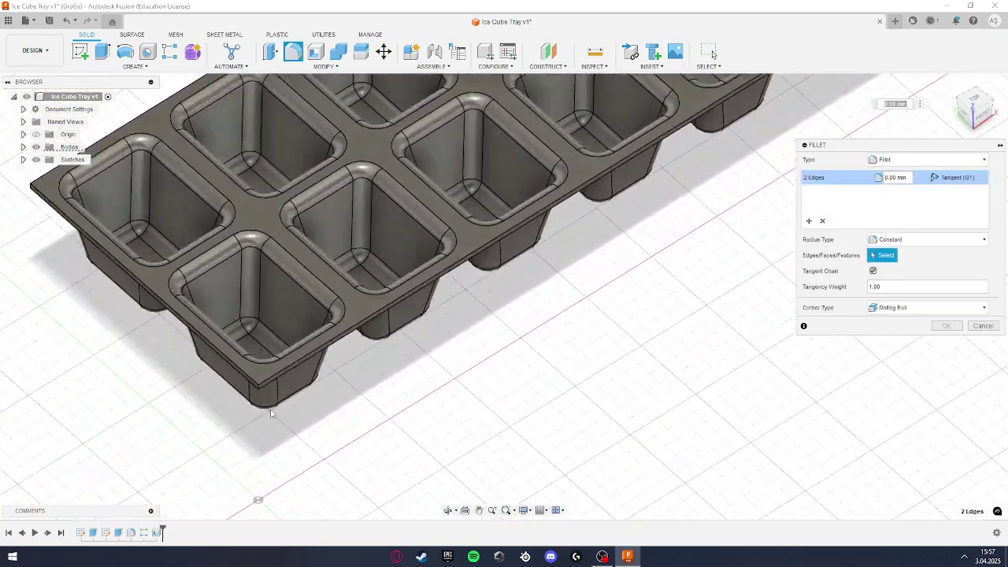
{"action": "left_click", "coordinate": [259, 393]}
{"action": "middle_click_drag", "start_coordinate": [389, 401], "coordinate": [362, 413]}
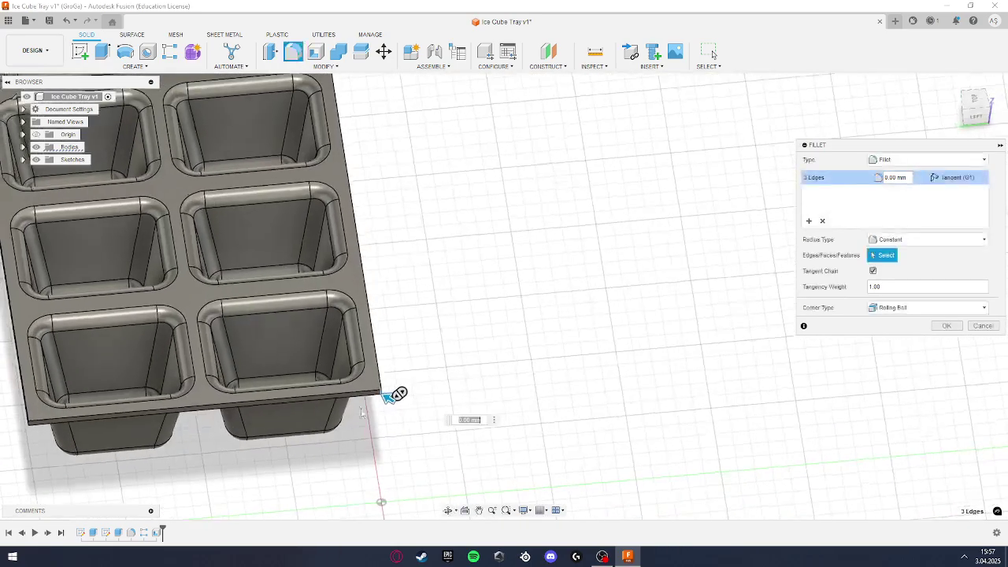
{"action": "left_click", "coordinate": [29, 426]}
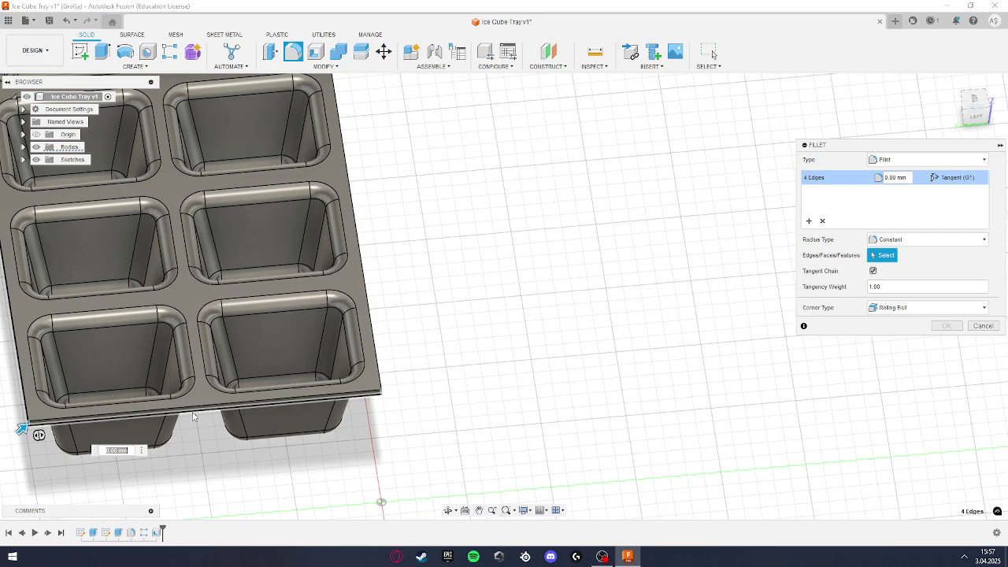
{"action": "type", "text": "10"}
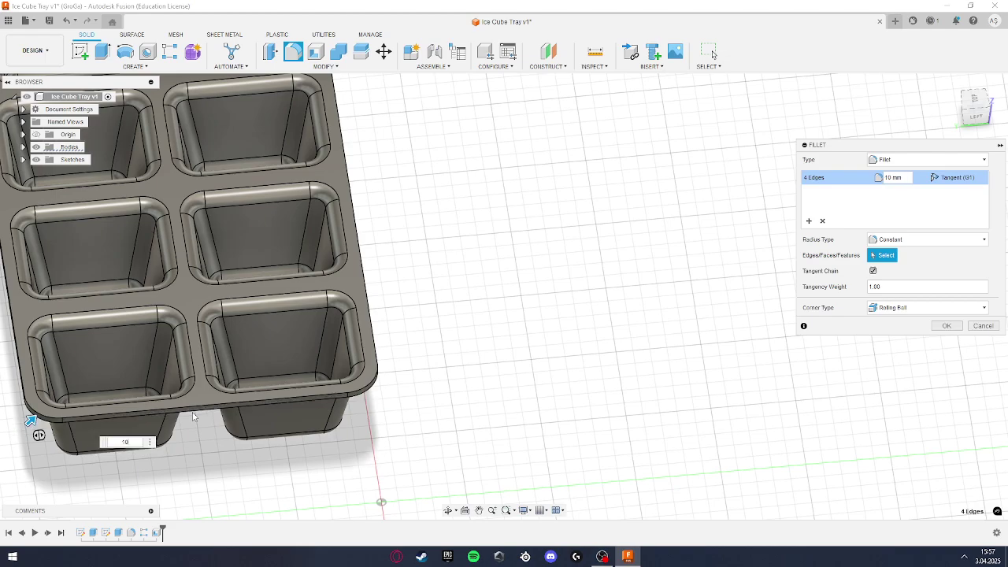
{"action": "key", "text": "Return"}
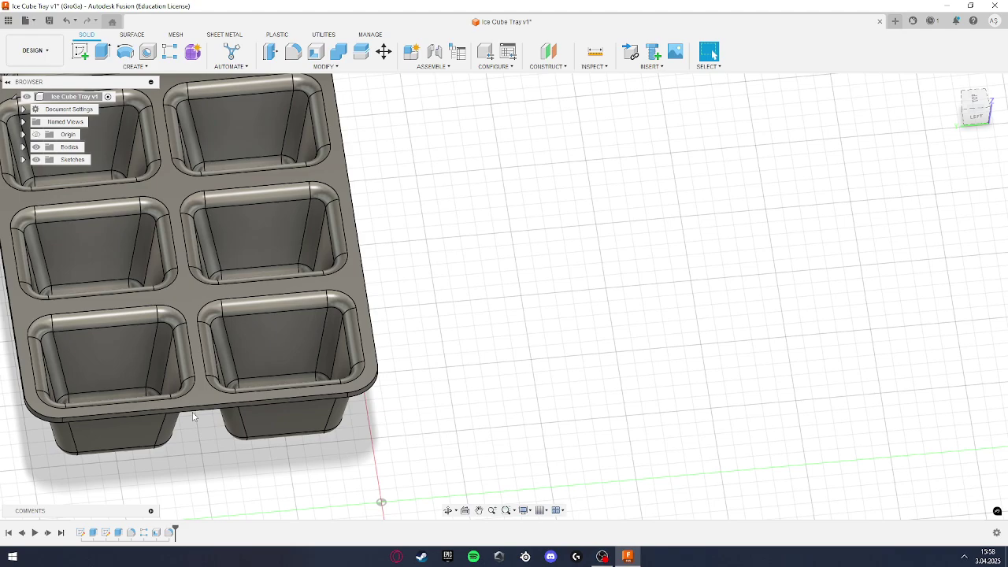
Step: Create a midplane between the two long side faces of the tray's rim
{"action": "left_click", "coordinate": [549, 60]}
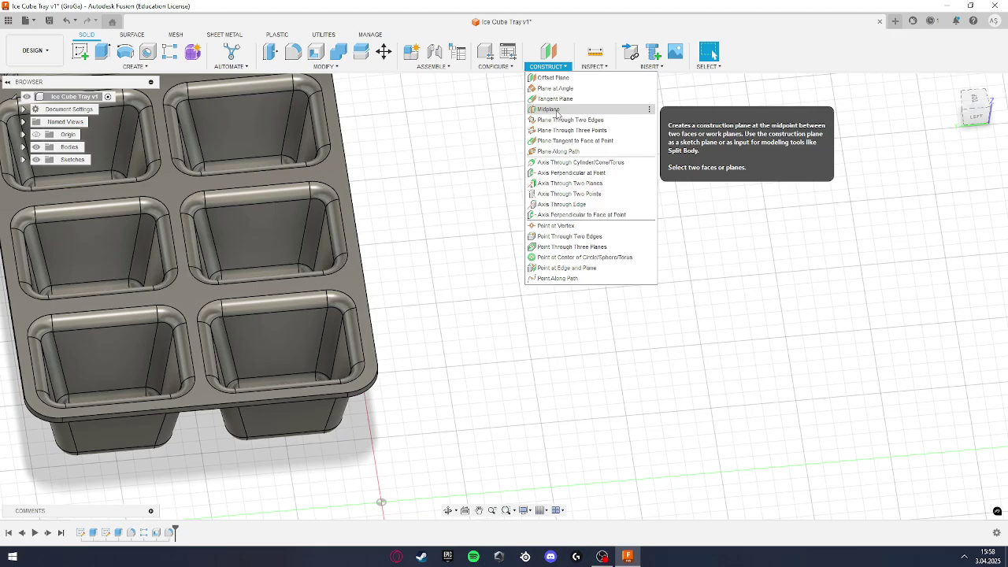
{"action": "left_click", "coordinate": [549, 109]}
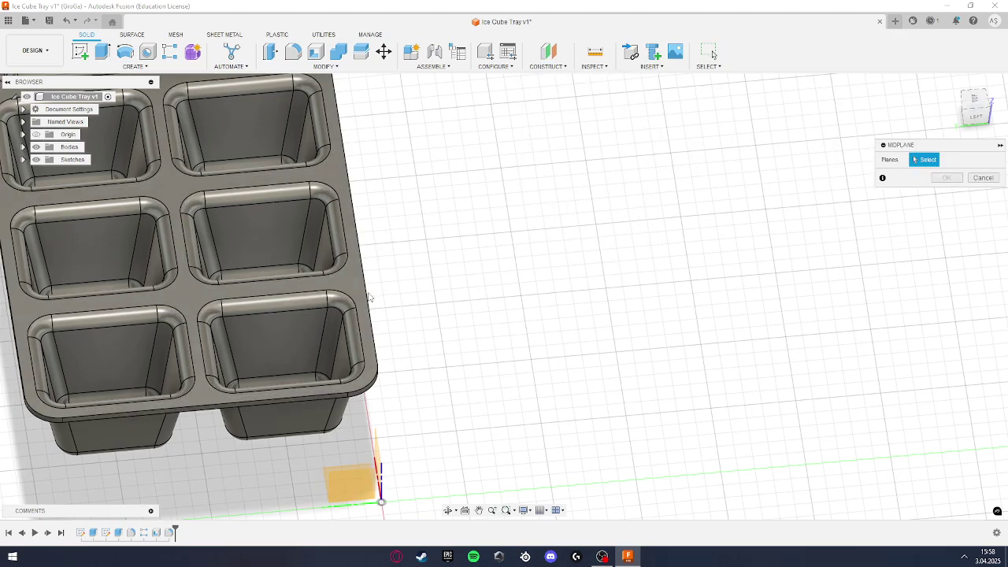
{"action": "middle_click_drag", "start_coordinate": [414, 328], "coordinate": [475, 292], "text": "shift"}
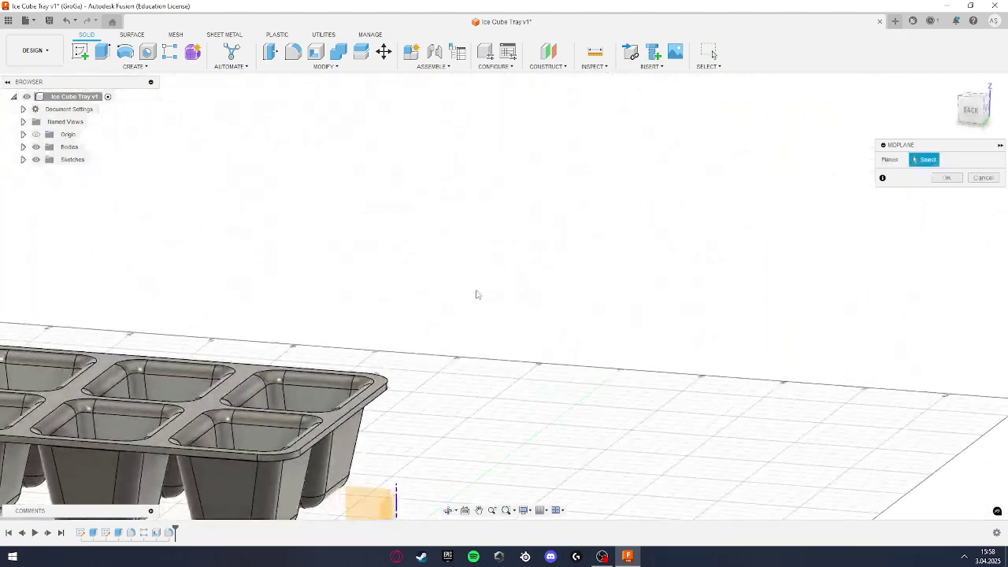
{"action": "left_click", "coordinate": [189, 454]}
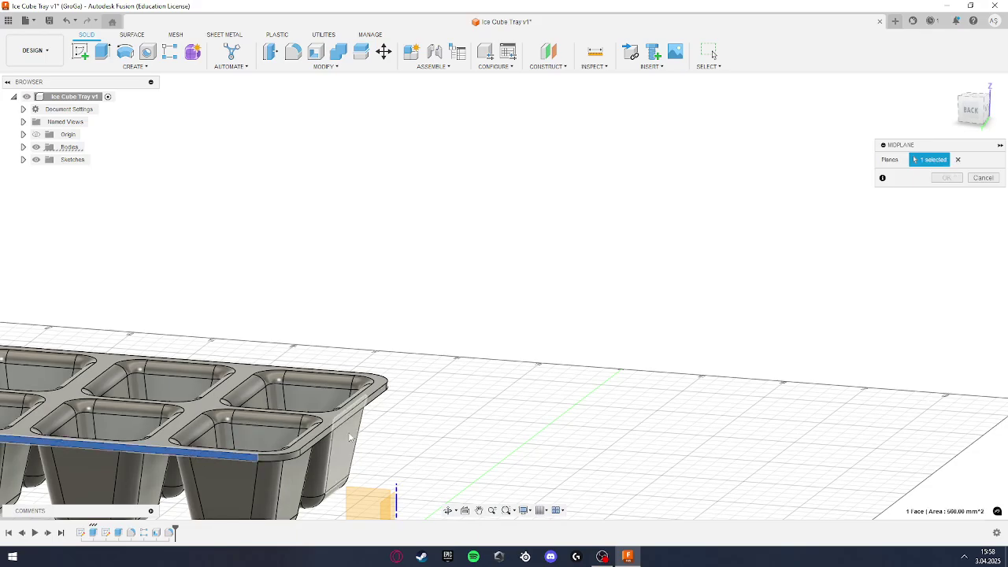
{"action": "middle_click_drag", "start_coordinate": [499, 381], "coordinate": [502, 383], "text": "shift"}
{"action": "left_click", "coordinate": [503, 383]}
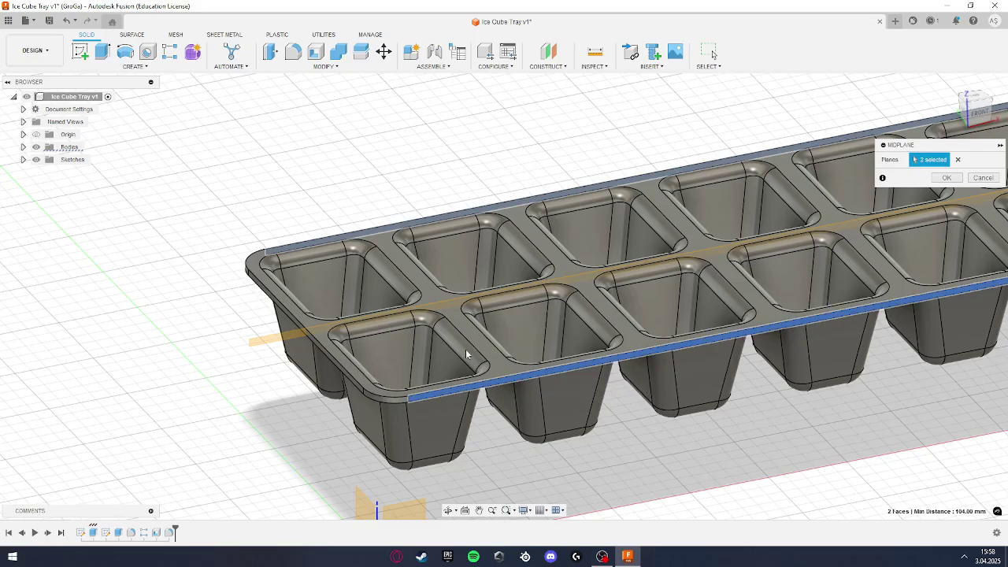
{"action": "middle_click_drag", "start_coordinate": [756, 455], "coordinate": [676, 417], "text": "shift"}
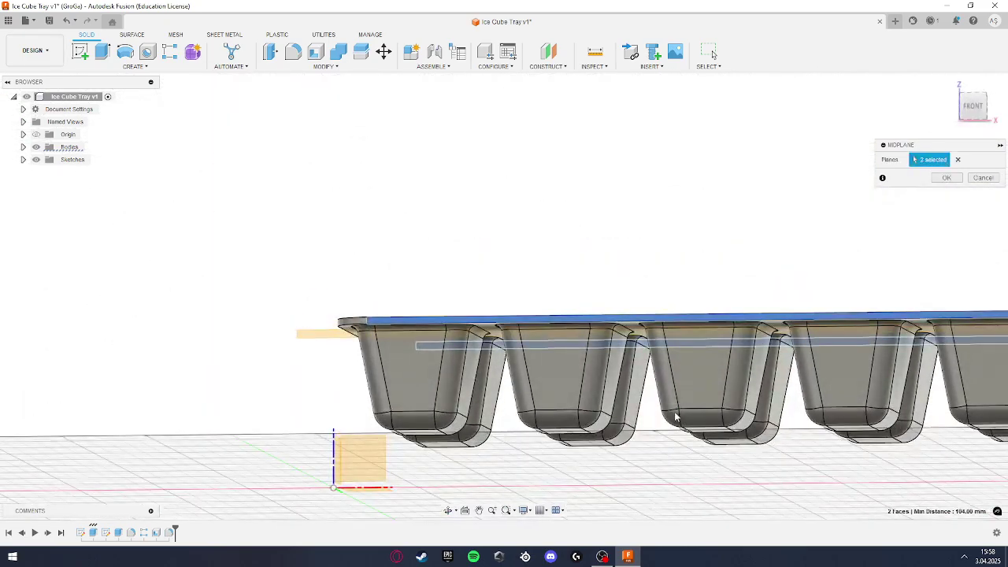
{"action": "left_click", "coordinate": [947, 178]}
Step: Start a new sketch on the construction midplane running lengthwise through the tray
{"action": "middle_click_drag", "start_coordinate": [715, 379], "coordinate": [720, 387], "text": "shift"}
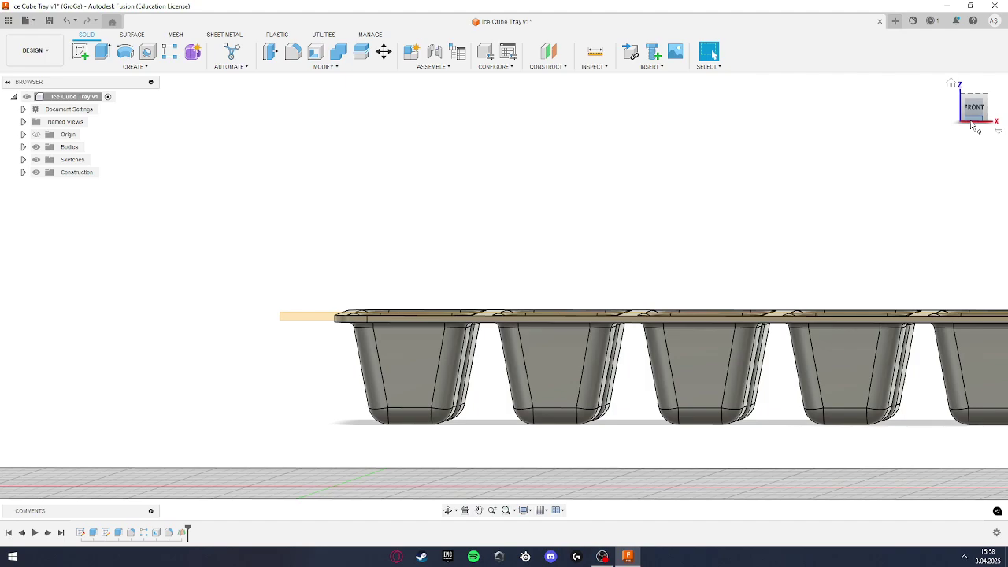
{"action": "left_click", "coordinate": [80, 51]}
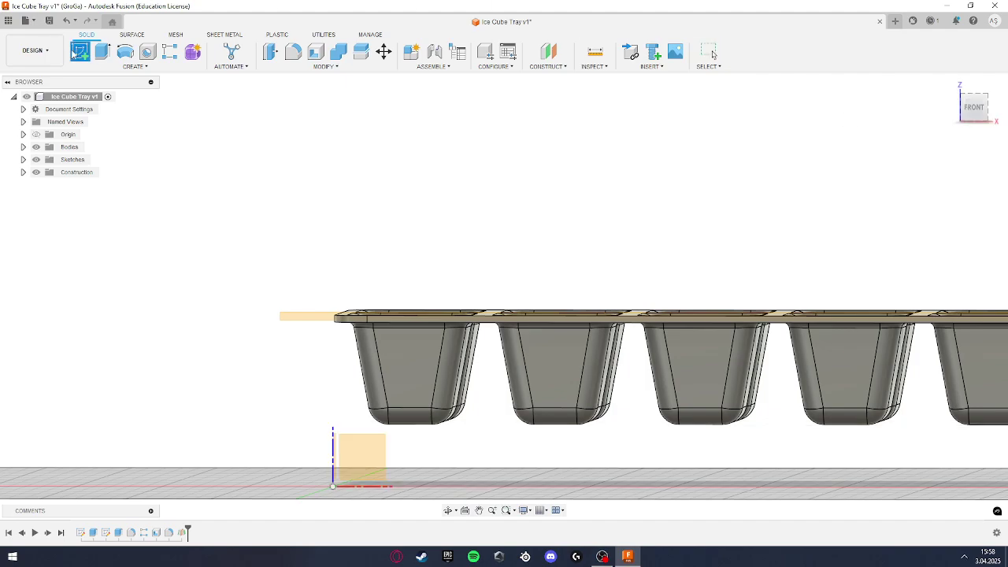
{"action": "left_click", "coordinate": [307, 317]}
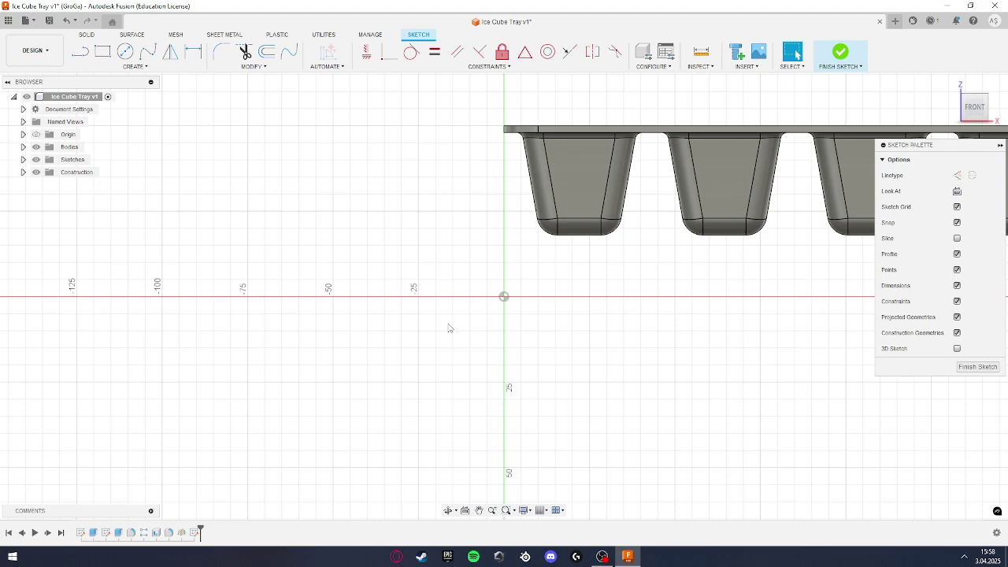
Step: Sketch a closed L-shaped profile with legs about 1.5 mm thick, hanging from the rim's outer top corner and pointing outward
{"action": "scroll", "coordinate": [439, 316], "scroll_direction": "up", "scroll_amount": 10}
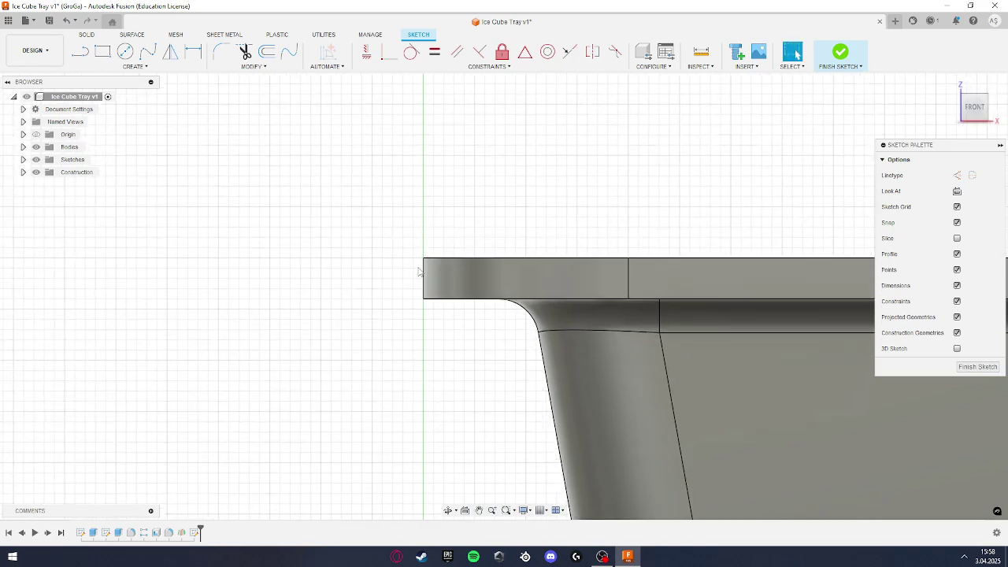
{"action": "left_click", "coordinate": [79, 51]}
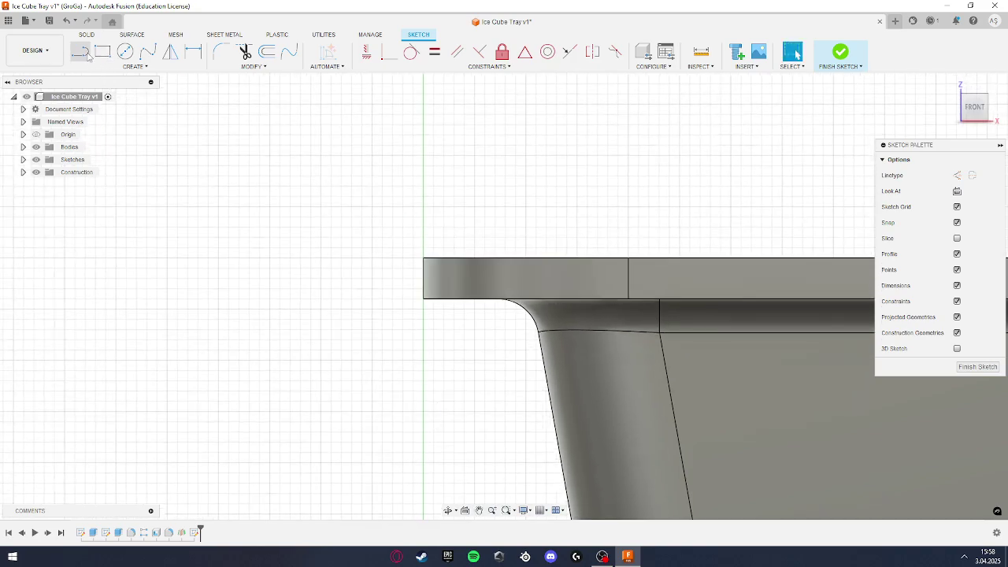
{"action": "left_click", "coordinate": [423, 259]}
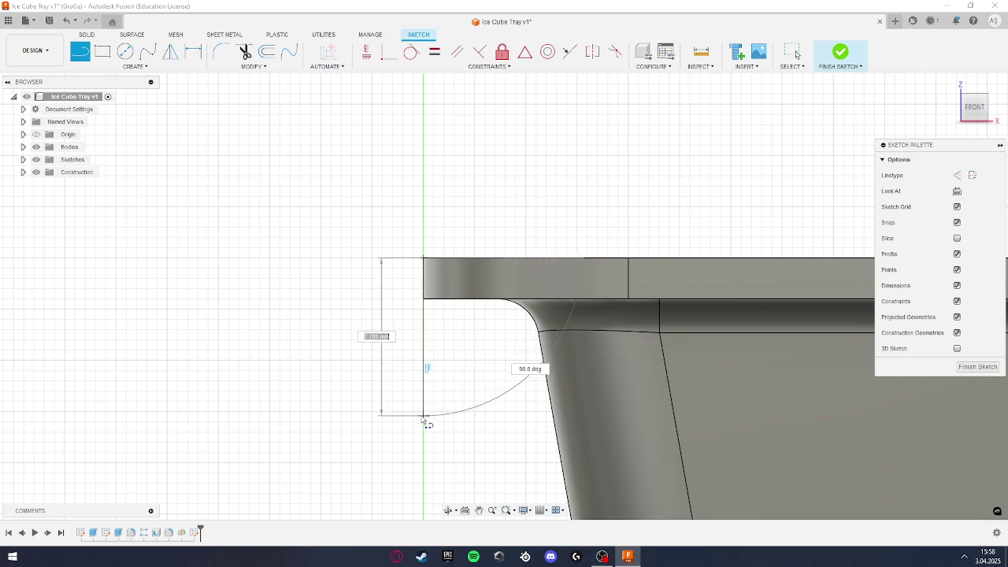
{"action": "left_click", "coordinate": [423, 411]}
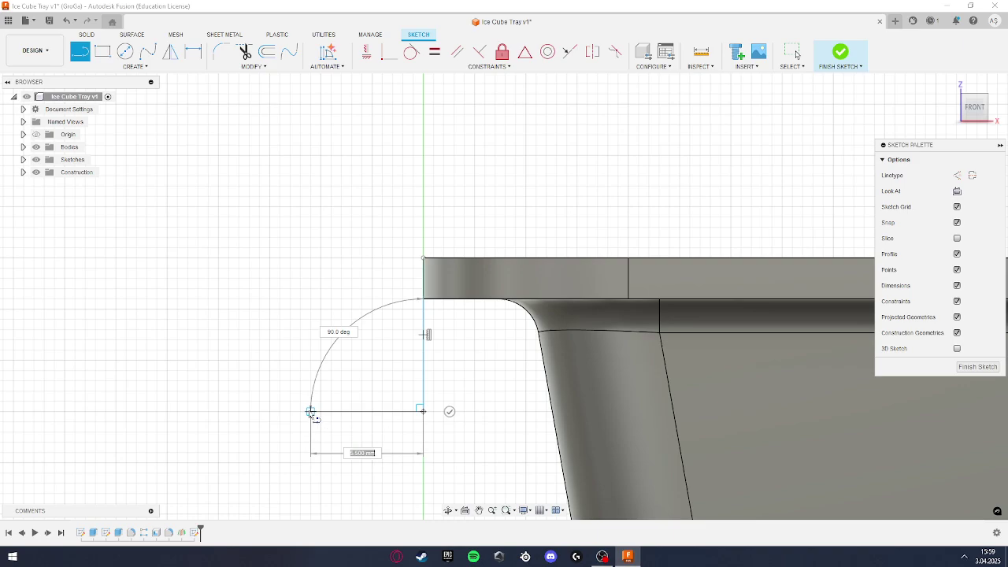
{"action": "left_click", "coordinate": [300, 412]}
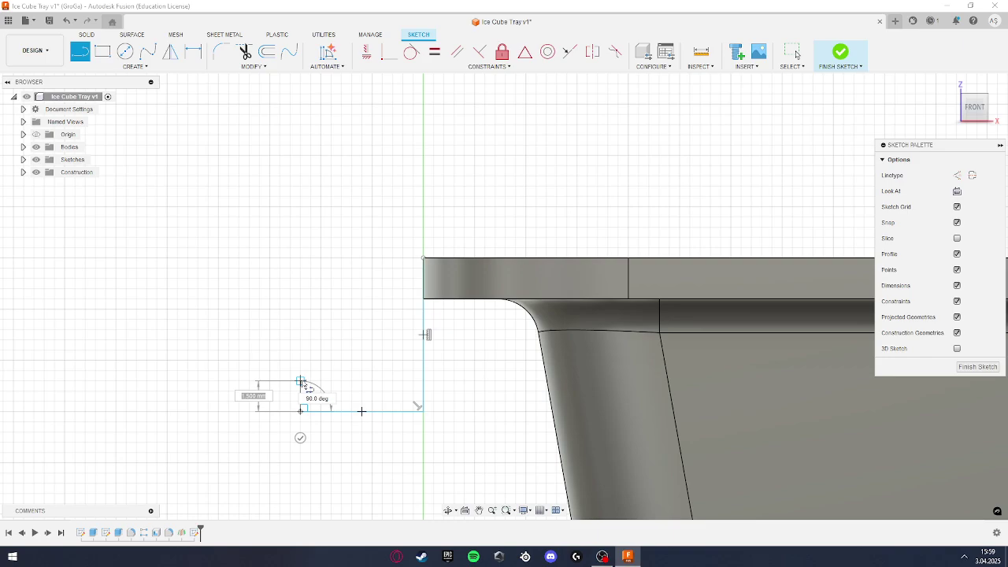
{"action": "left_click", "coordinate": [300, 381]}
{"action": "left_click", "coordinate": [393, 381]}
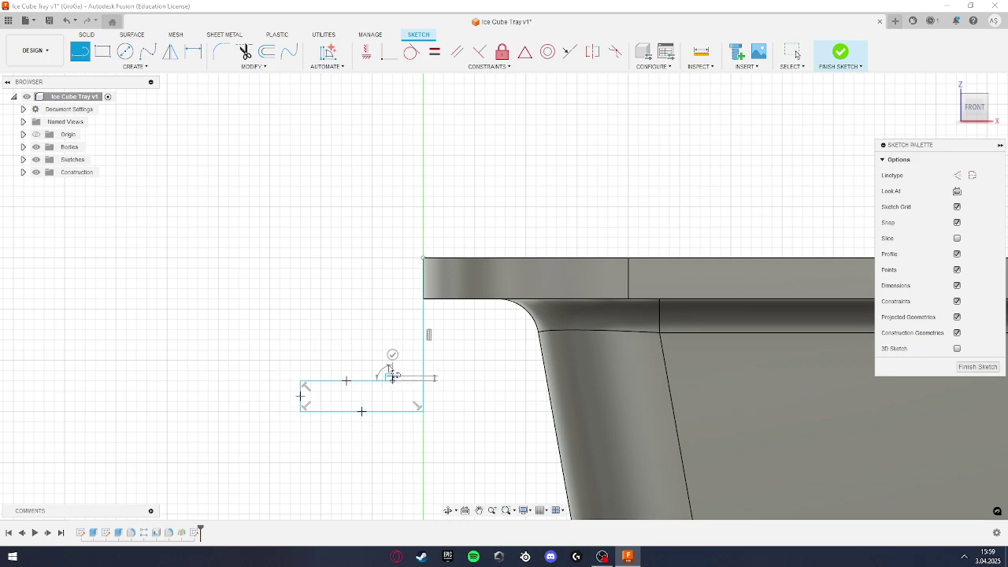
{"action": "left_click", "coordinate": [394, 257]}
{"action": "left_click", "coordinate": [423, 258]}
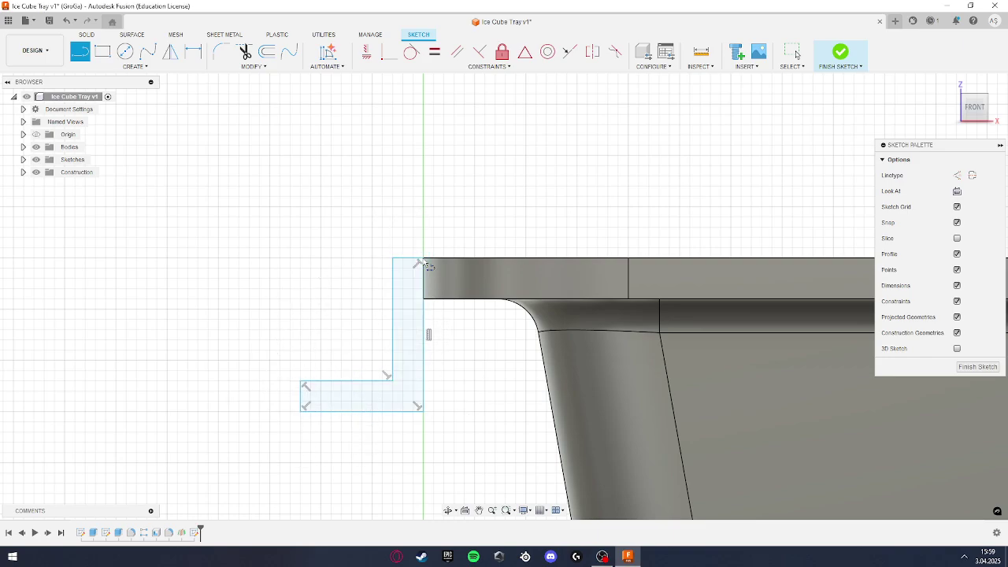
Step: Dimension the L profile's top edge to 2 mm and its inner vertical edge to 3 mm
{"action": "left_click", "coordinate": [193, 52]}
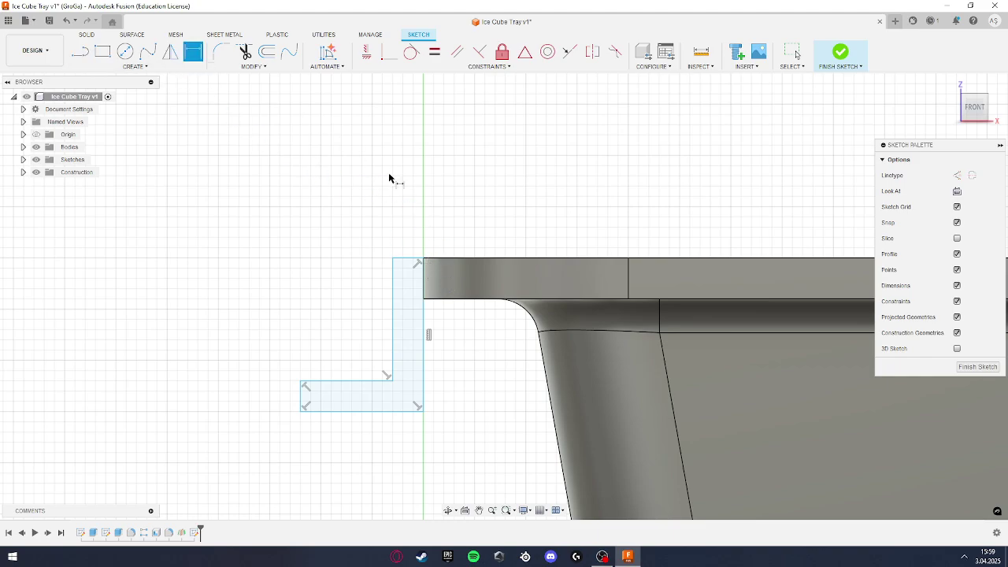
{"action": "left_click", "coordinate": [407, 259]}
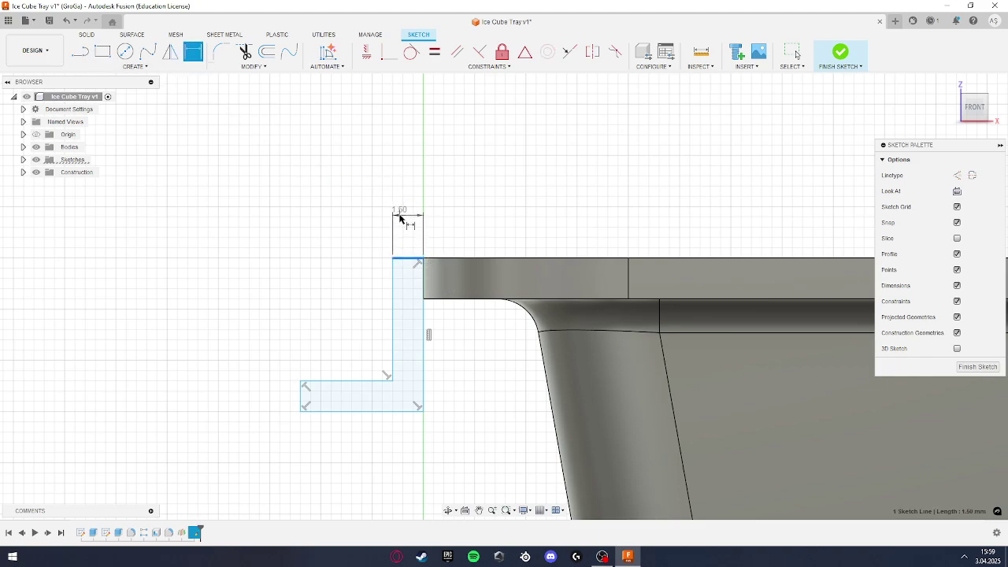
{"action": "left_click", "coordinate": [407, 201]}
{"action": "type", "text": "2"}
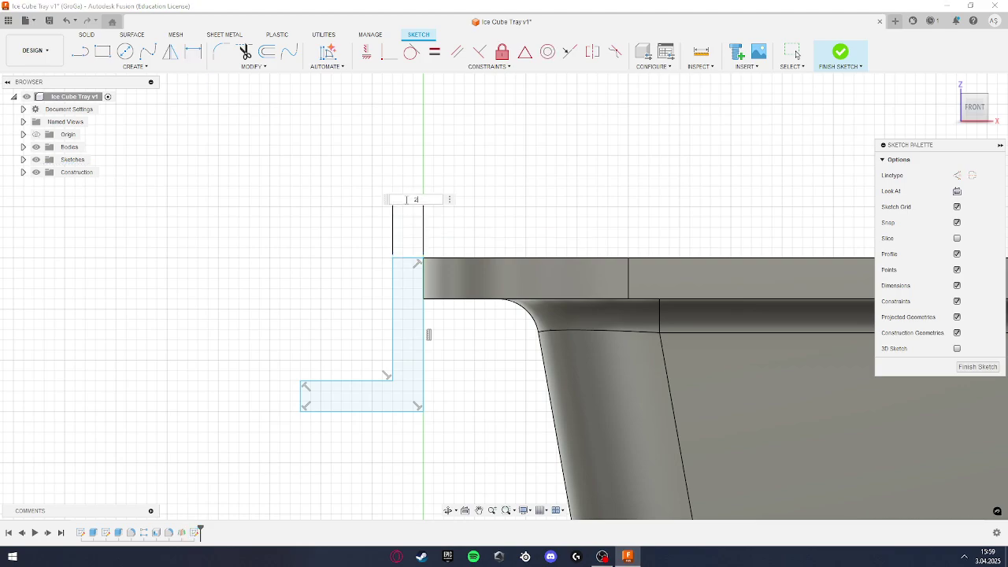
{"action": "key", "text": "Return"}
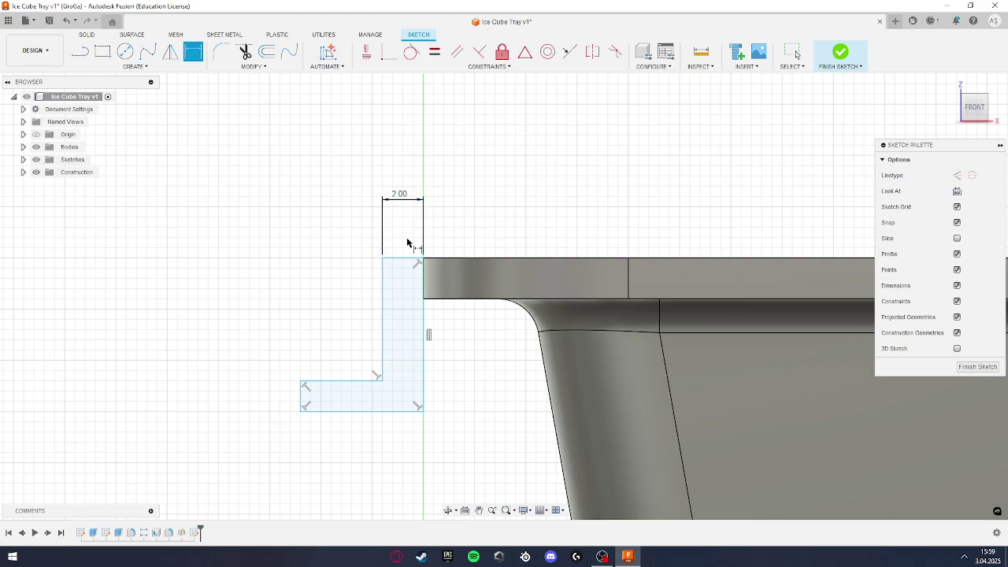
{"action": "left_click", "coordinate": [383, 296]}
{"action": "left_click", "coordinate": [264, 284]}
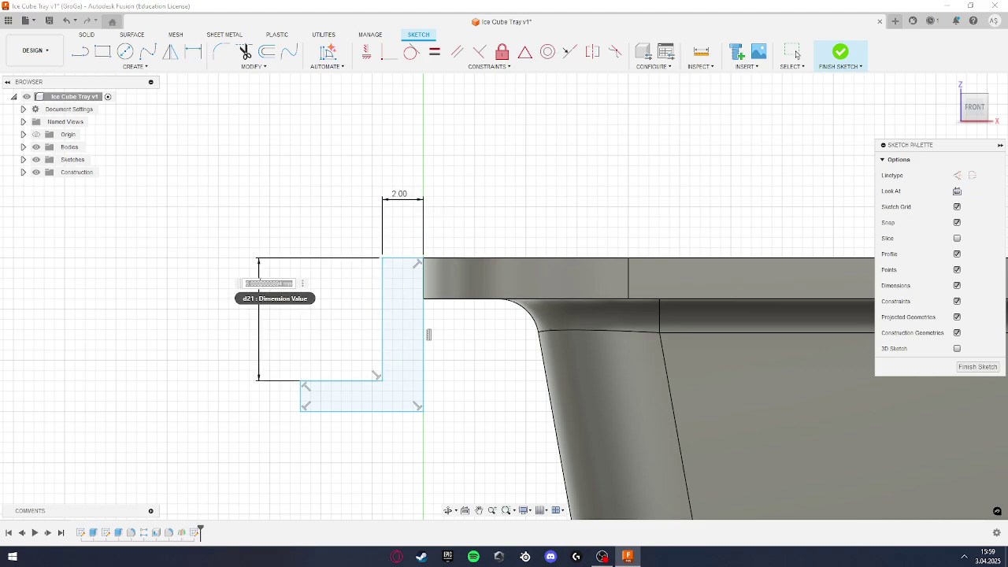
{"action": "type", "text": "3"}
{"action": "key", "text": "Return"}
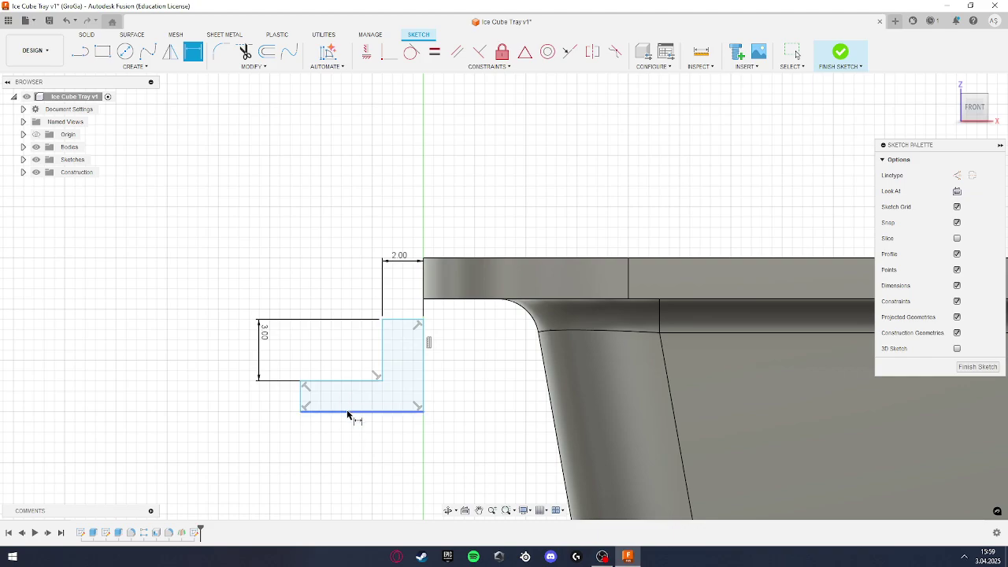
Step: Dimension the bottom edge of the L profile to 5 mm
{"action": "left_click", "coordinate": [348, 415]}
{"action": "left_click", "coordinate": [344, 486]}
{"action": "type", "text": "5"}
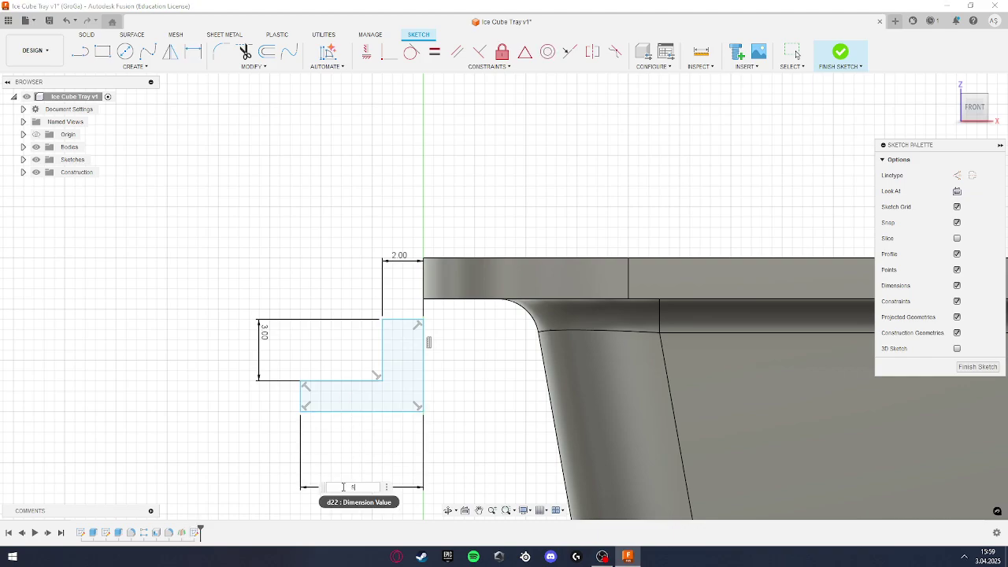
{"action": "key", "text": "Return"}
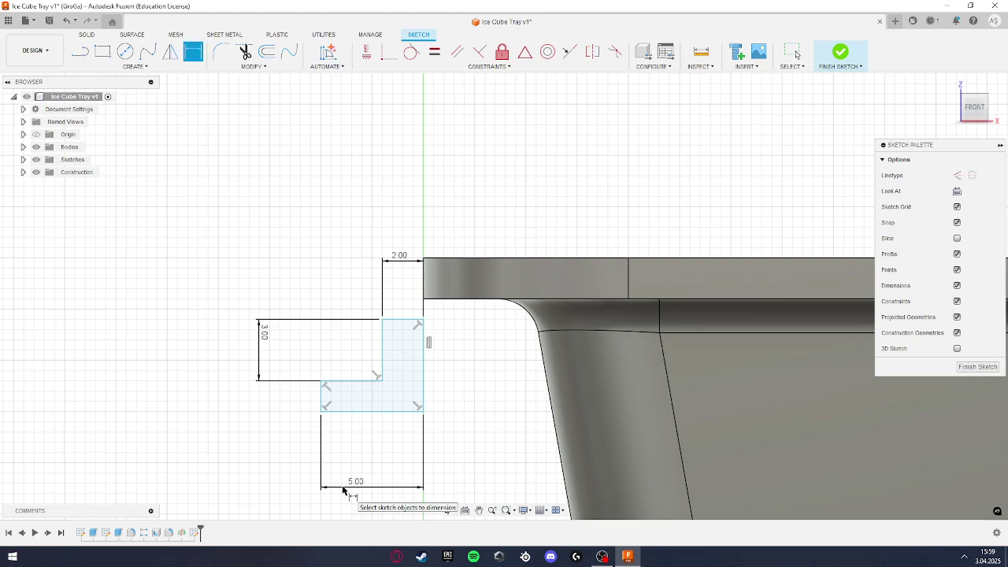
Step: Constrain the short outer end edge of the L profile's horizontal leg equal to the profile's top edge
{"action": "left_click", "coordinate": [323, 408]}
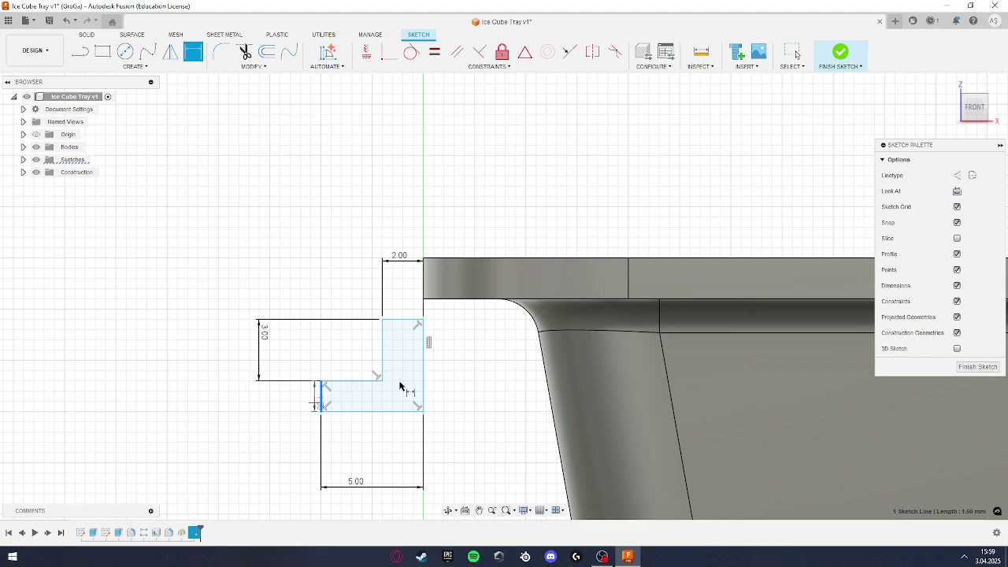
{"action": "key", "text": "Escape"}
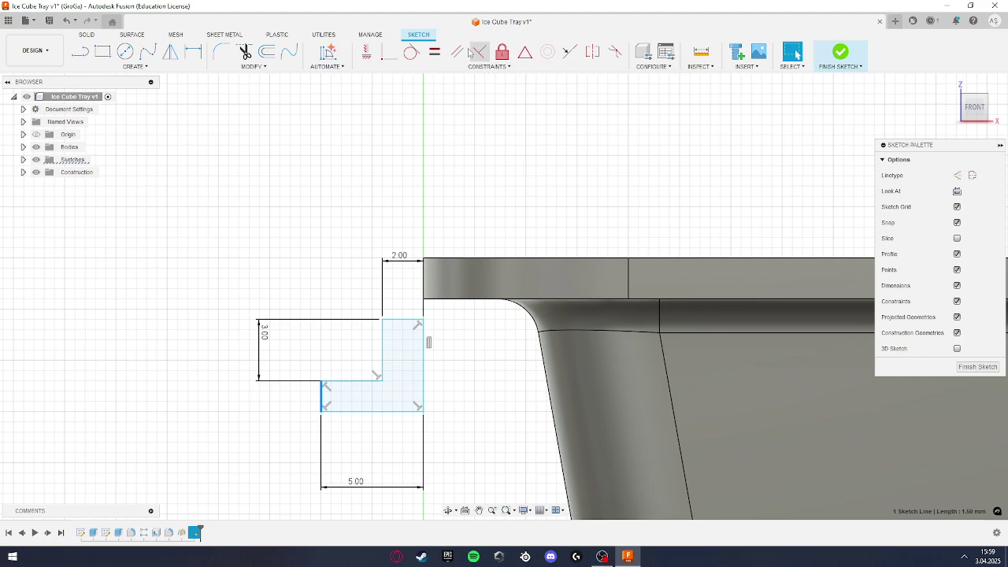
{"action": "left_click", "coordinate": [435, 52]}
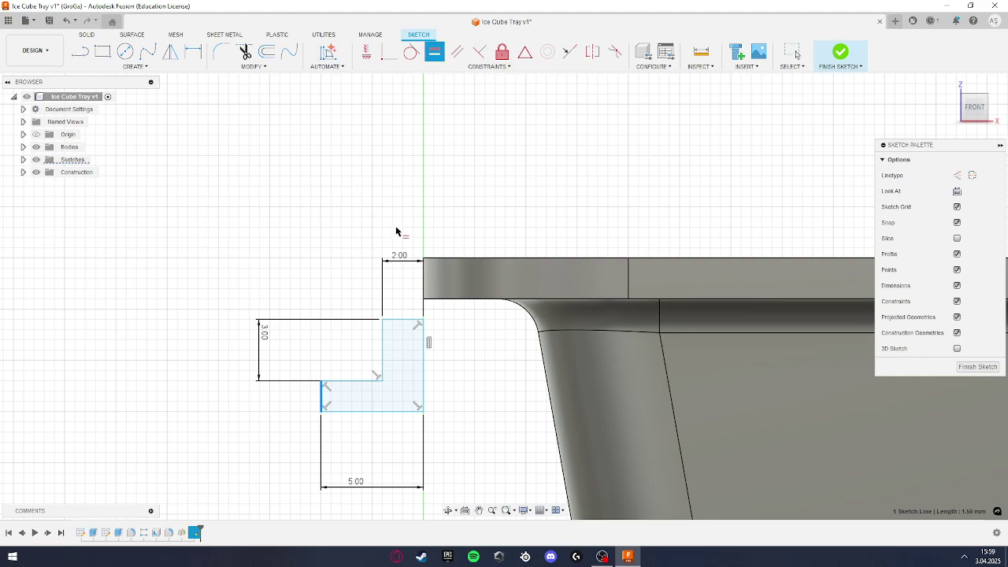
{"action": "left_click", "coordinate": [405, 320]}
{"action": "left_click", "coordinate": [321, 396]}
{"action": "left_click", "coordinate": [323, 396]}
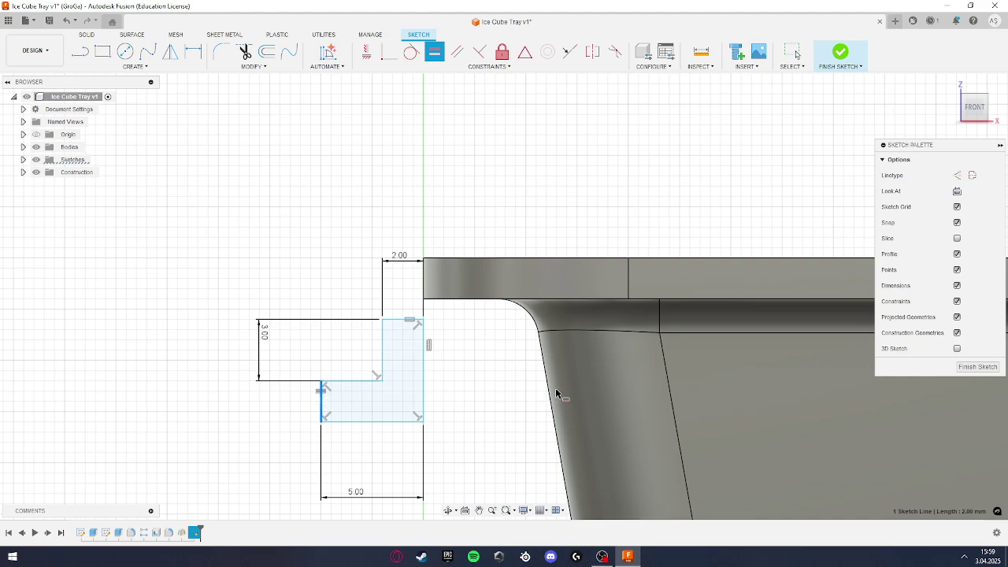
{"action": "left_click", "coordinate": [410, 323]}
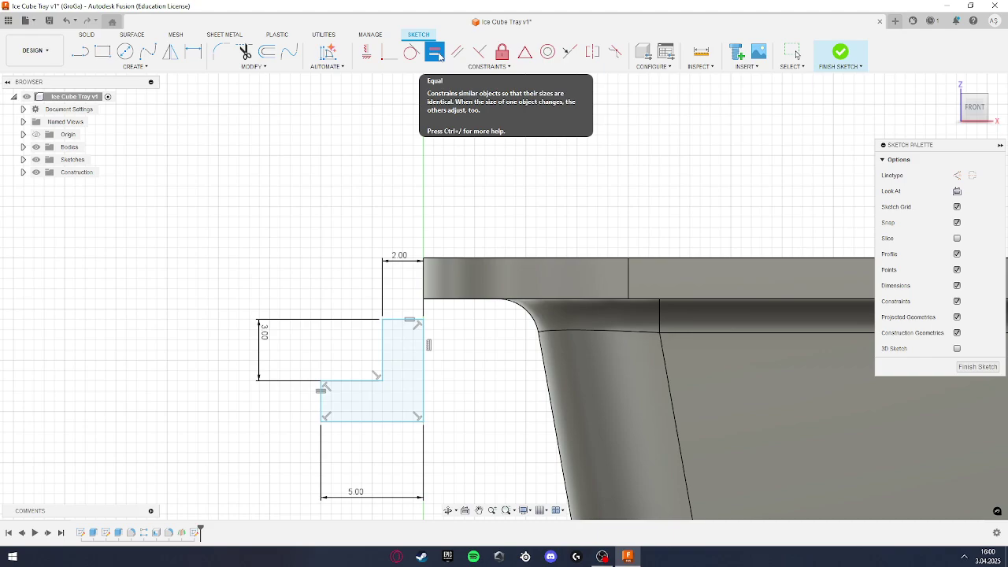
{"action": "left_click", "coordinate": [440, 55]}
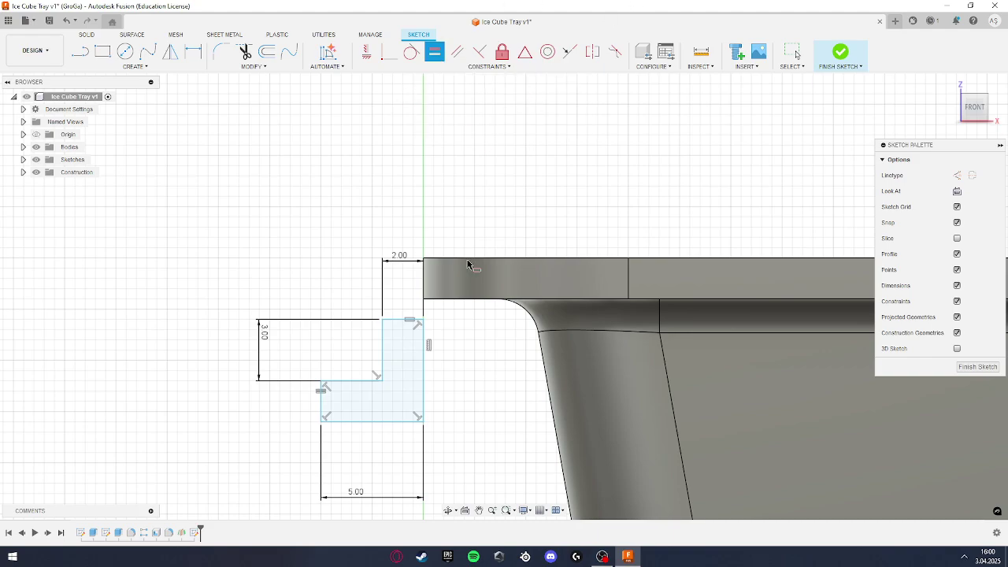
Step: Make the L profile's upper inner corner coincident with the rim's outer top corner and finish the sketch
{"action": "left_click", "coordinate": [389, 52]}
{"action": "left_click", "coordinate": [423, 259]}
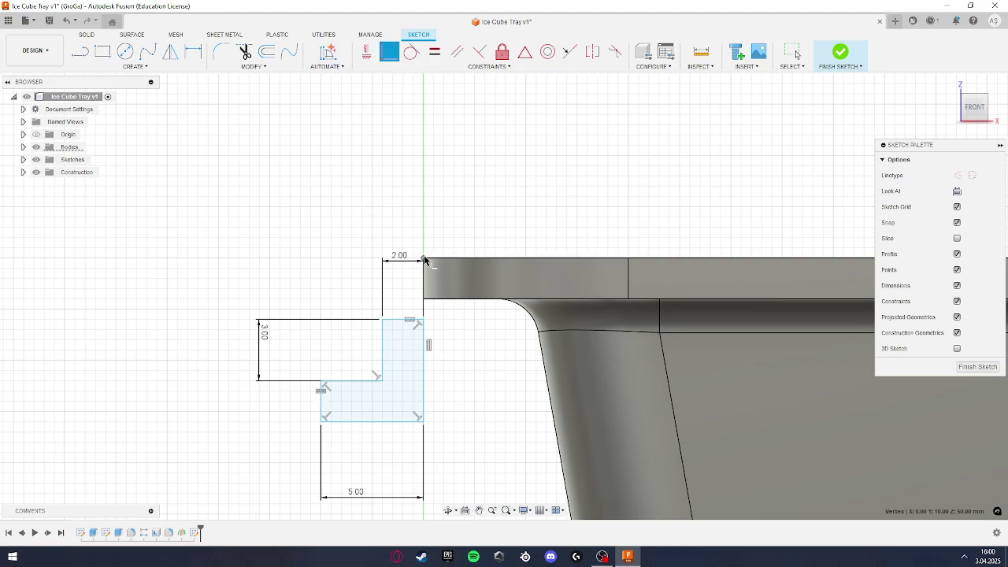
{"action": "left_click", "coordinate": [423, 320]}
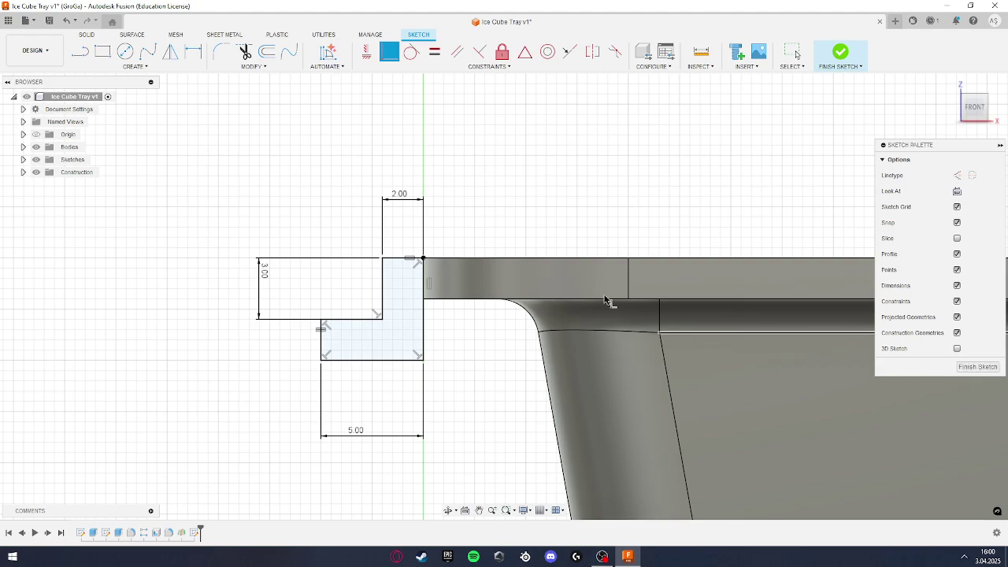
{"action": "left_click", "coordinate": [135, 66]}
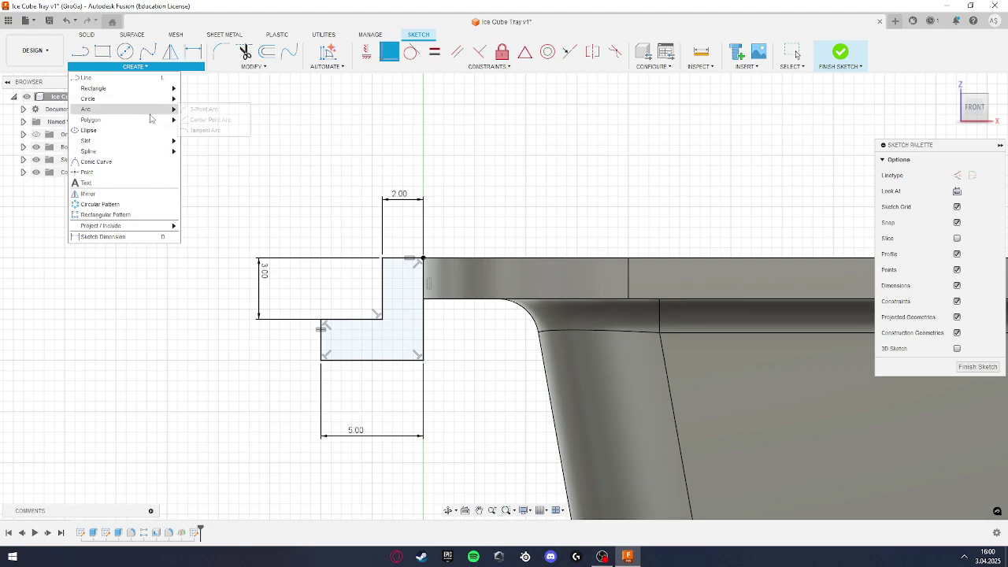
{"action": "left_click", "coordinate": [982, 369]}
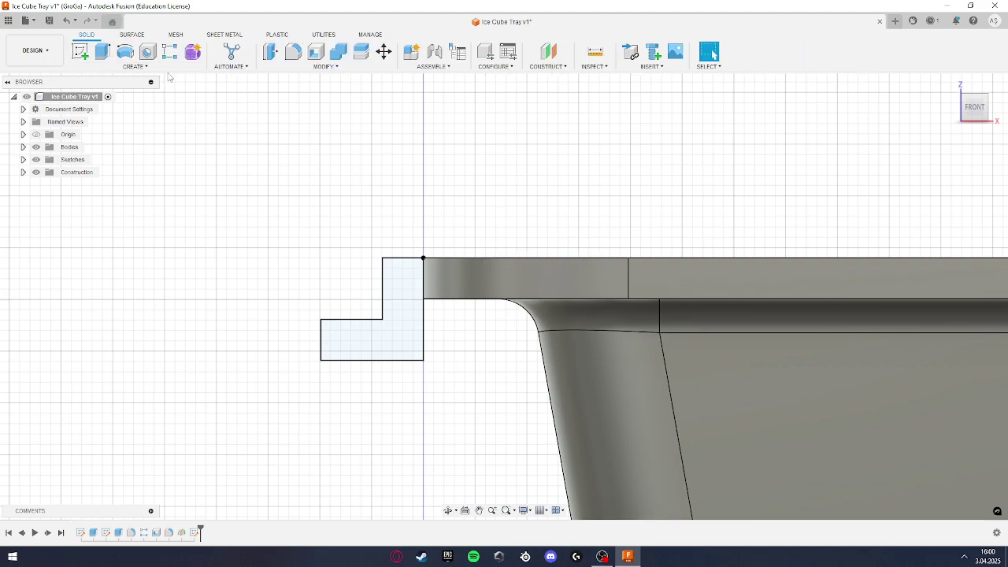
{"action": "left_click", "coordinate": [135, 67]}
{"action": "scroll", "coordinate": [544, 257], "scroll_direction": "down", "scroll_amount": 3}
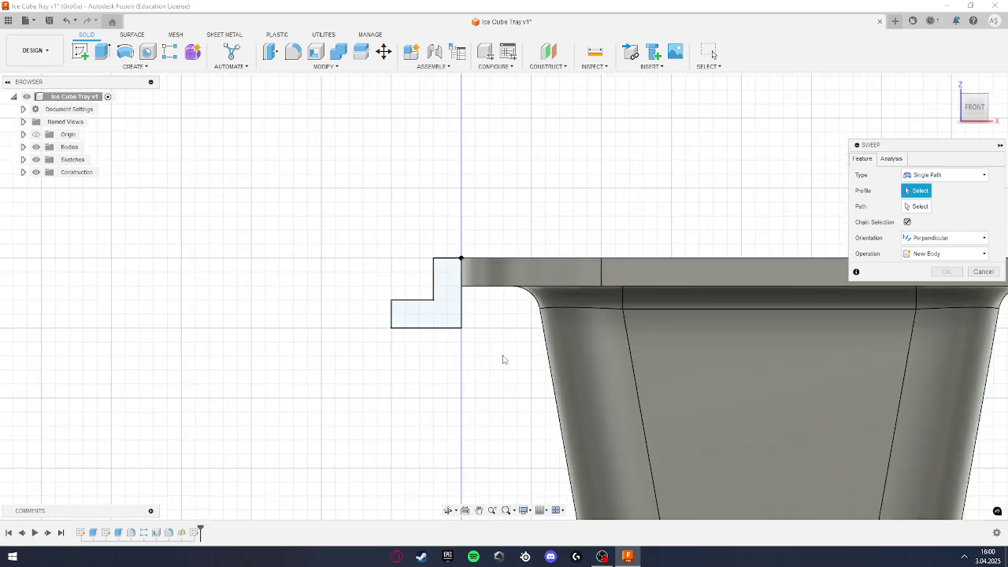
{"action": "middle_click_drag", "start_coordinate": [501, 355], "coordinate": [449, 304], "text": "shift"}
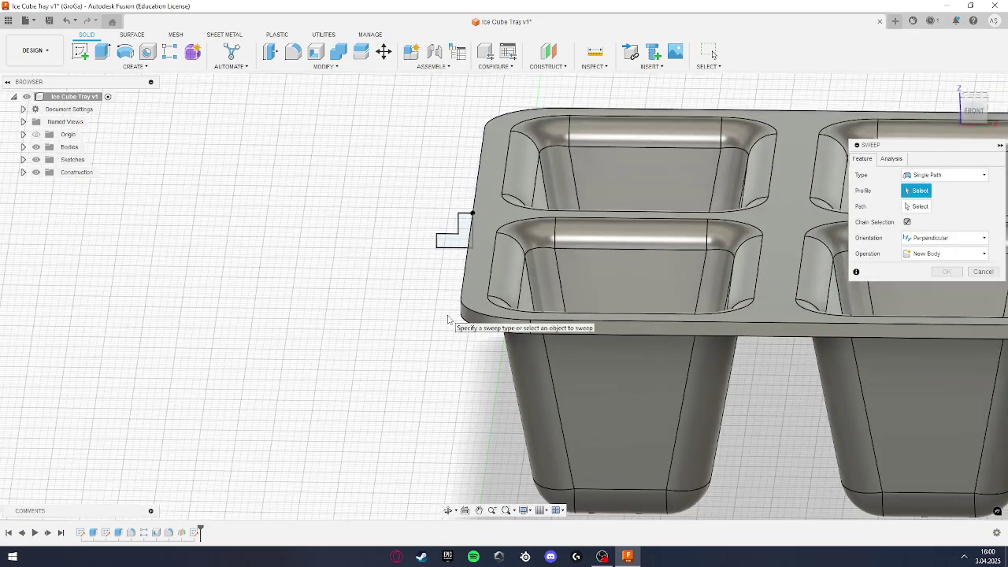
{"action": "left_click", "coordinate": [463, 244]}
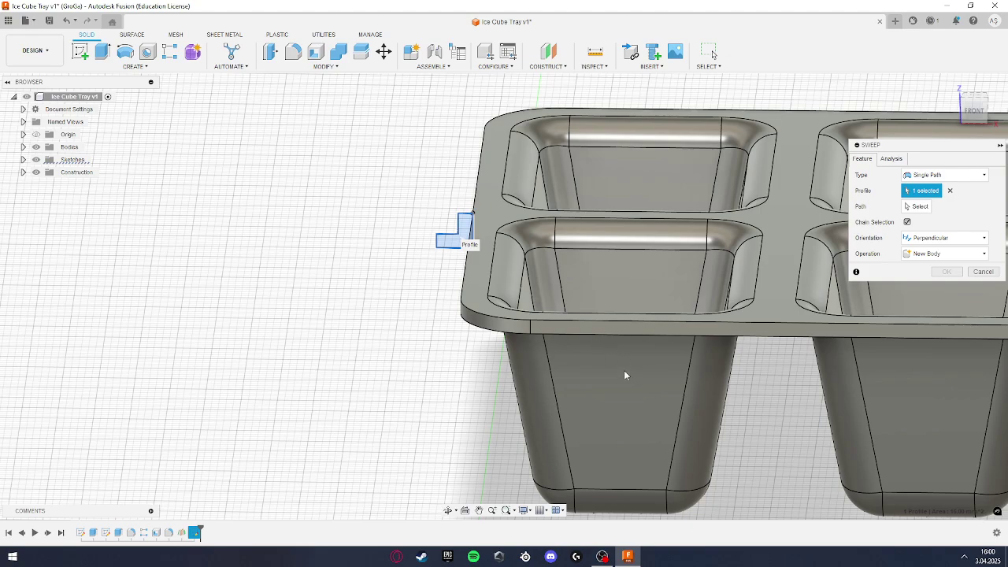
{"action": "scroll", "coordinate": [716, 344], "scroll_direction": "down", "scroll_amount": 2}
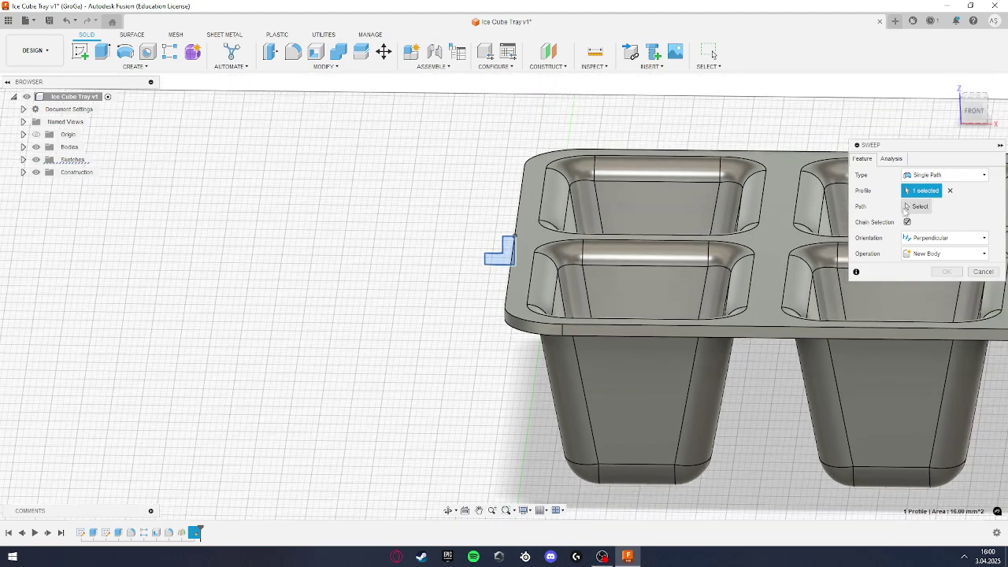
{"action": "left_click", "coordinate": [715, 339]}
{"action": "key", "text": "Escape"}
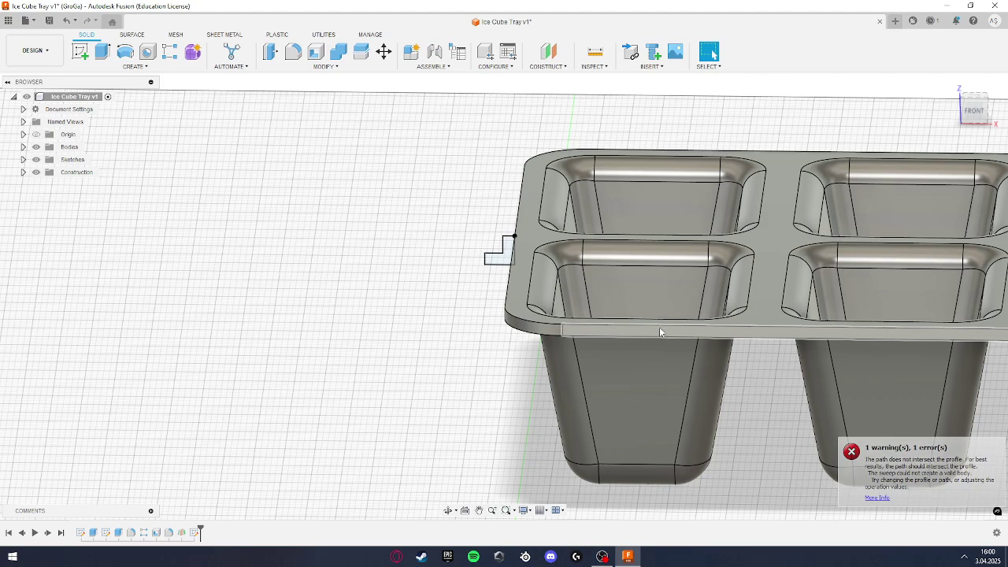
{"action": "left_click", "coordinate": [564, 328]}
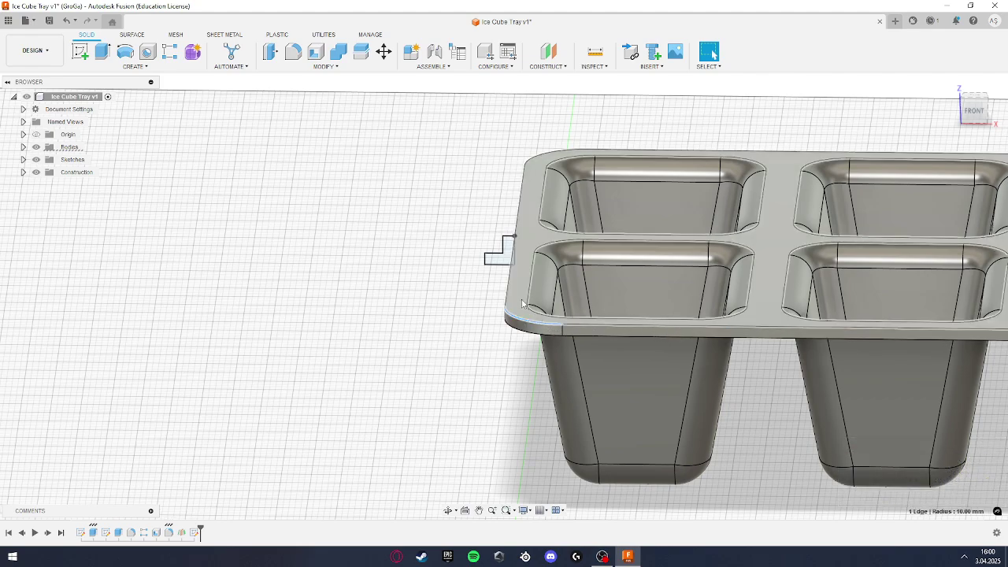
{"action": "left_click", "coordinate": [358, 237]}
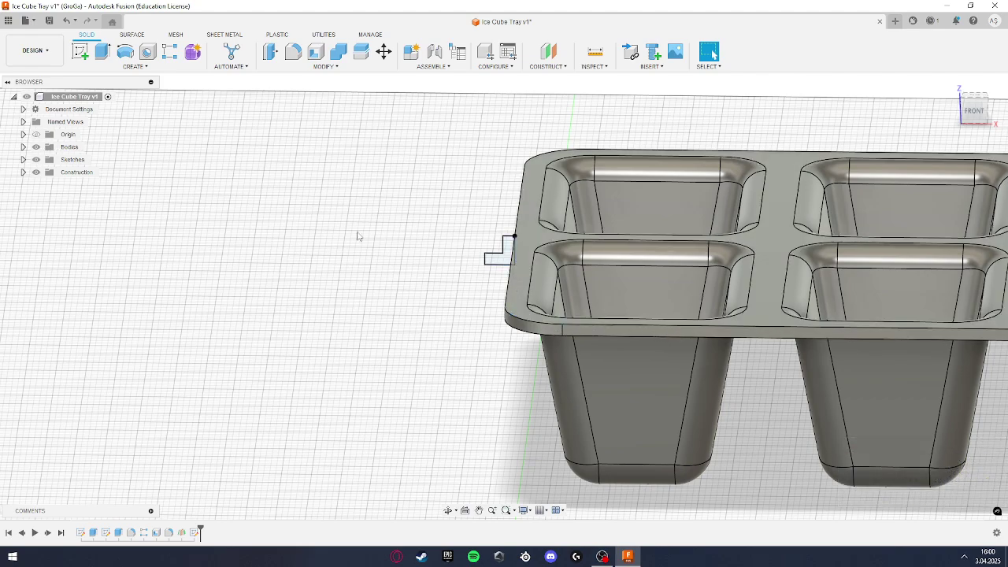
Step: Sweep the L profile along the rim's chained outer top edge as a single path, joined to the tray
{"action": "left_click", "coordinate": [135, 66]}
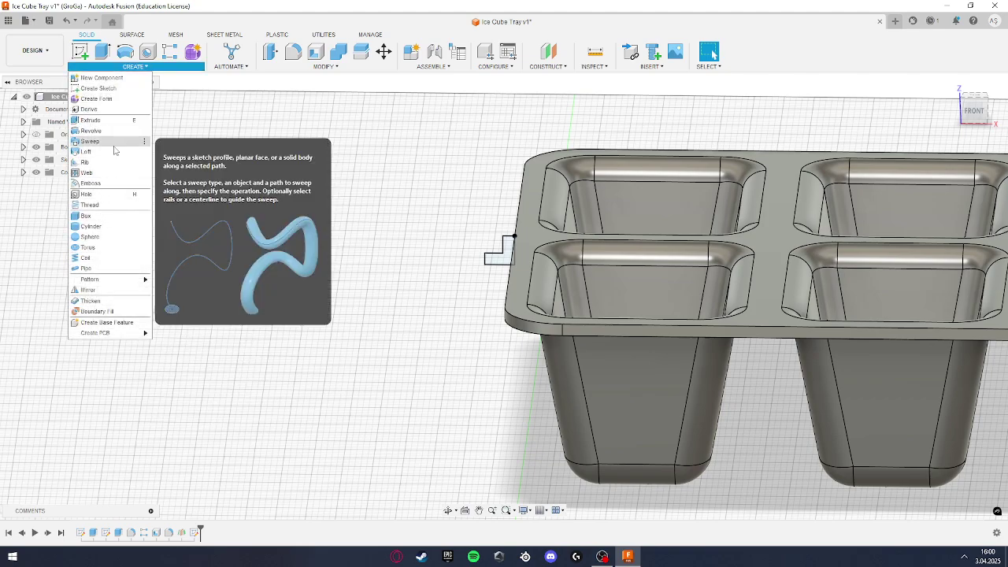
{"action": "left_click", "coordinate": [90, 141]}
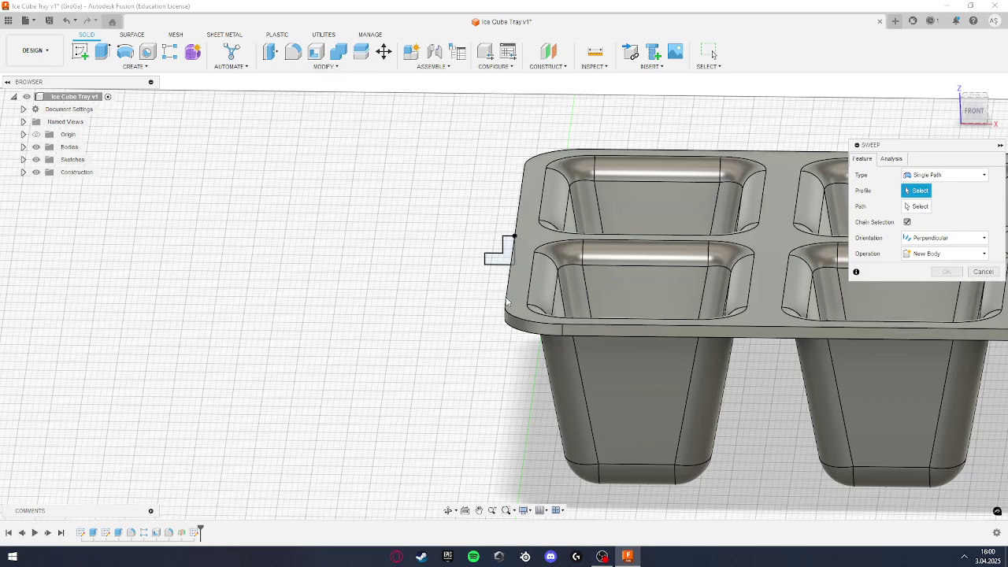
{"action": "middle_click_drag", "start_coordinate": [508, 315], "coordinate": [484, 282], "text": "shift"}
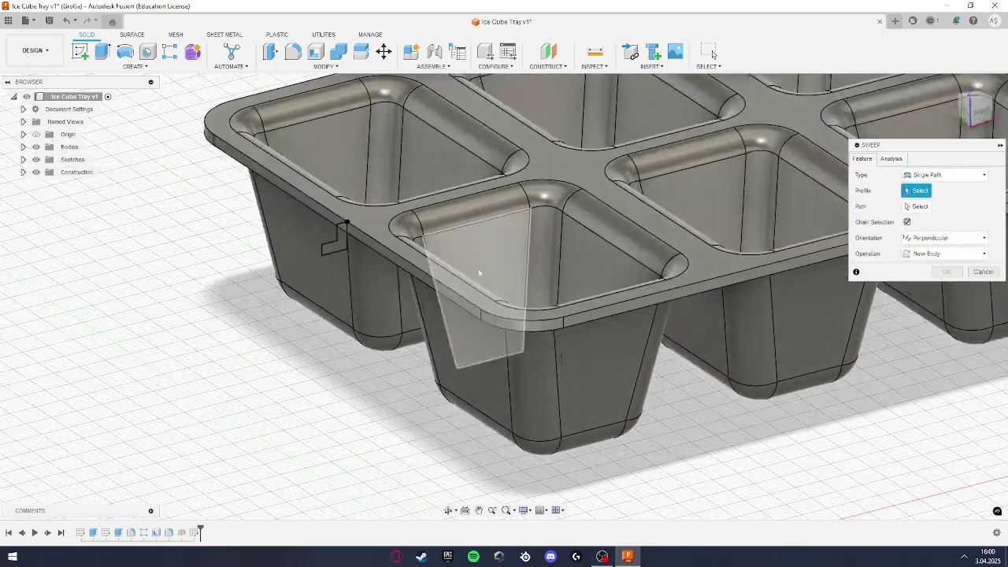
{"action": "left_click", "coordinate": [335, 251]}
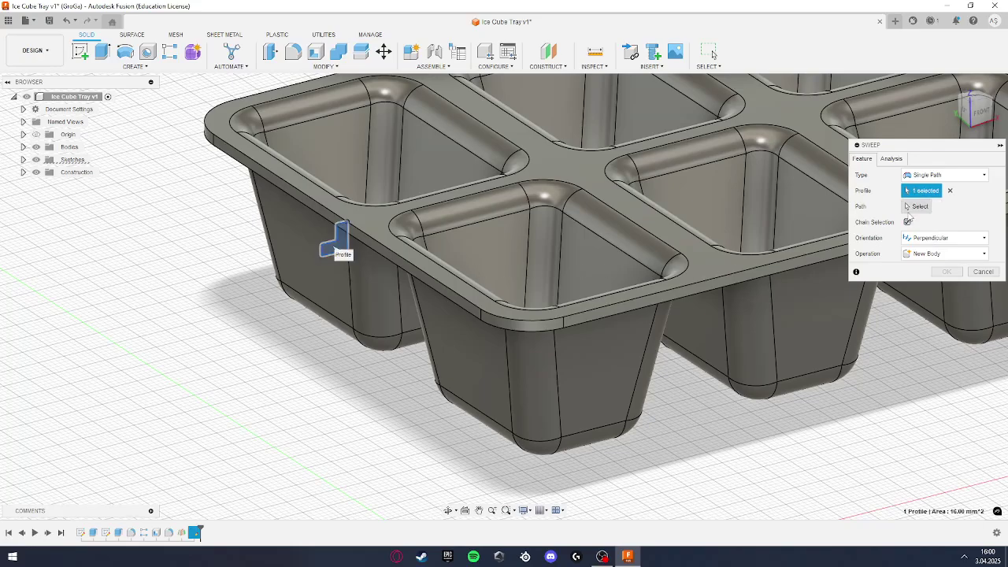
{"action": "left_click", "coordinate": [916, 206]}
{"action": "left_click", "coordinate": [426, 276]}
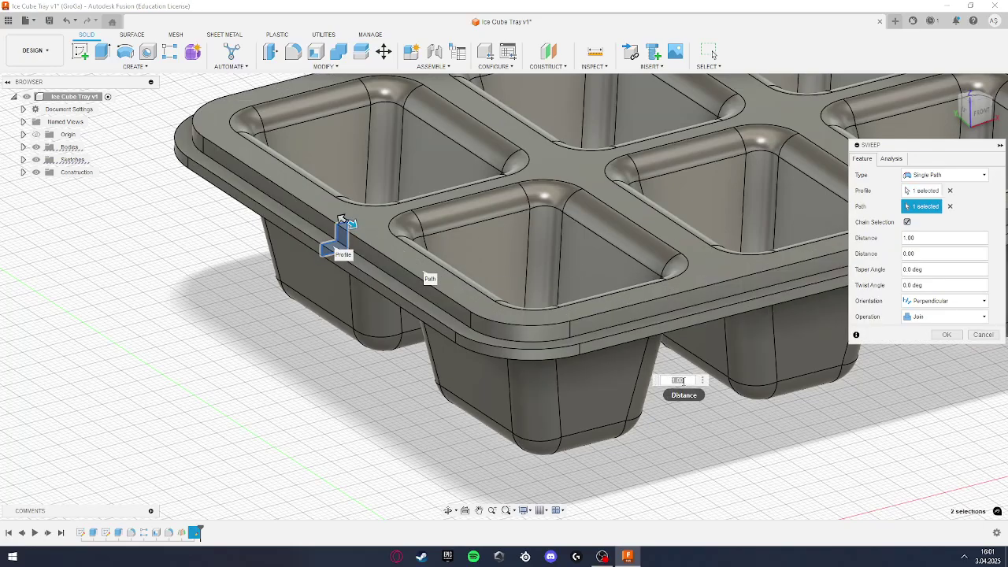
{"action": "scroll", "coordinate": [729, 373], "scroll_direction": "down", "scroll_amount": 2}
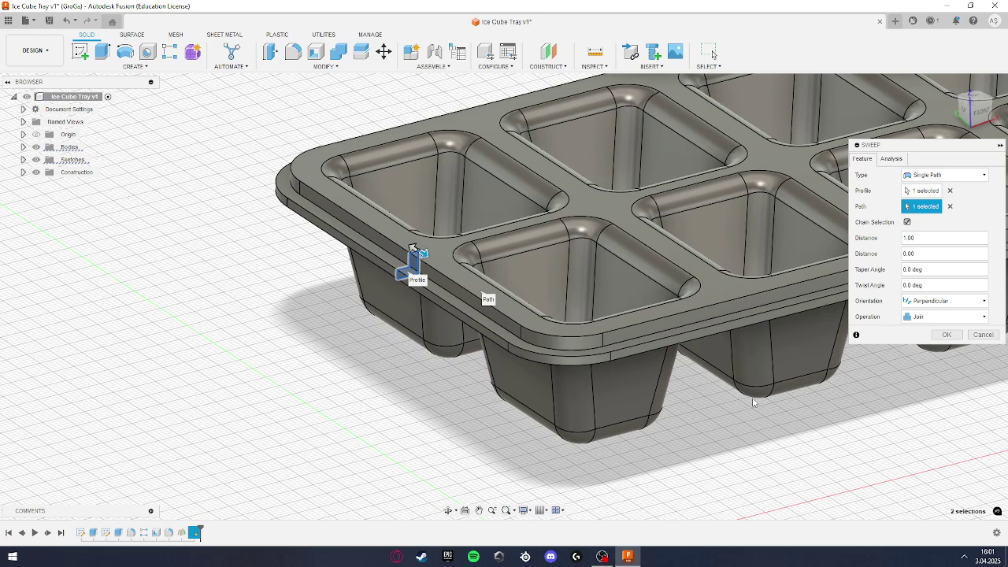
{"action": "left_click", "coordinate": [946, 334]}
Step: Examine the swept lip around the tray's rim and corners from several angles
{"action": "middle_click_drag", "start_coordinate": [804, 418], "coordinate": [732, 411], "text": "shift"}
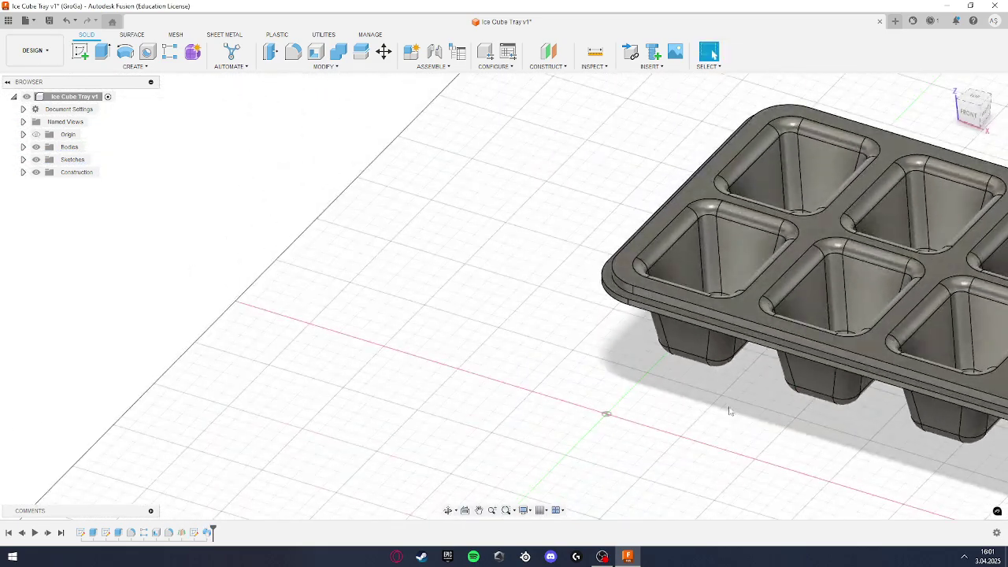
{"action": "scroll", "coordinate": [648, 394], "scroll_direction": "up", "scroll_amount": 2}
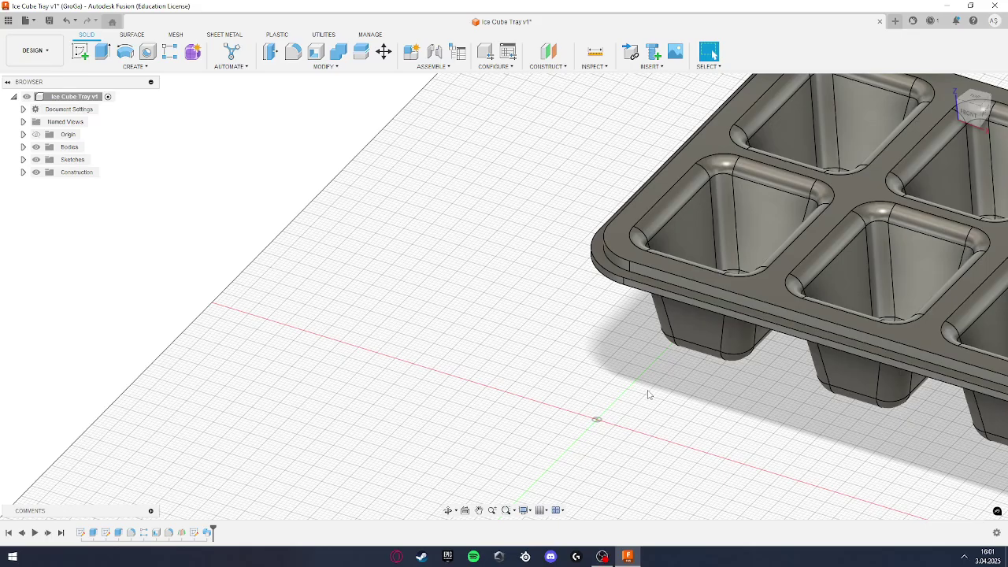
{"action": "scroll", "coordinate": [648, 395], "scroll_direction": "up", "scroll_amount": 3}
{"action": "scroll", "coordinate": [674, 356], "scroll_direction": "down", "scroll_amount": 5}
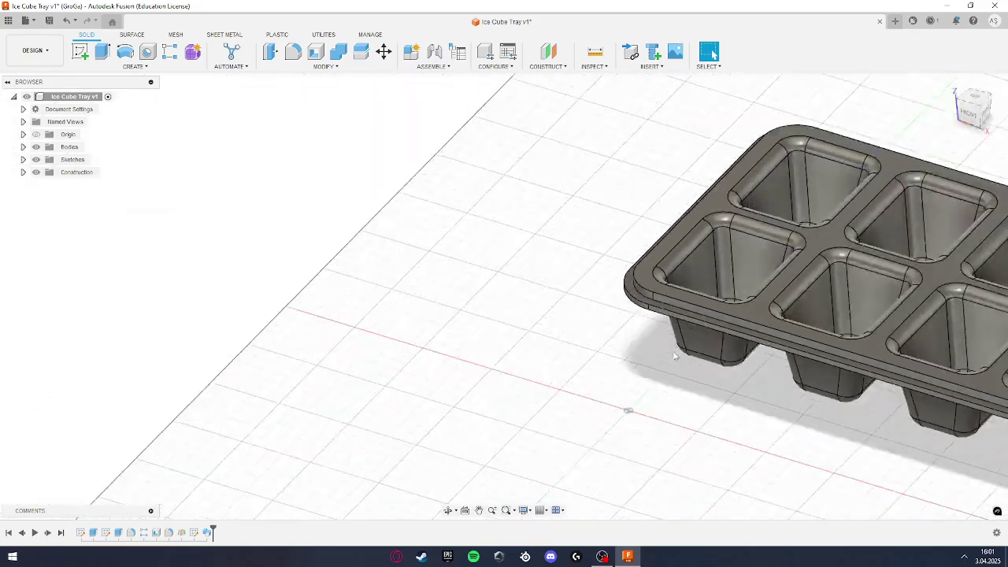
{"action": "scroll", "coordinate": [676, 359], "scroll_direction": "down", "scroll_amount": 3}
{"action": "middle_click_drag", "start_coordinate": [718, 412], "coordinate": [610, 409], "text": "shift"}
{"action": "scroll", "coordinate": [684, 439], "scroll_direction": "up", "scroll_amount": 3}
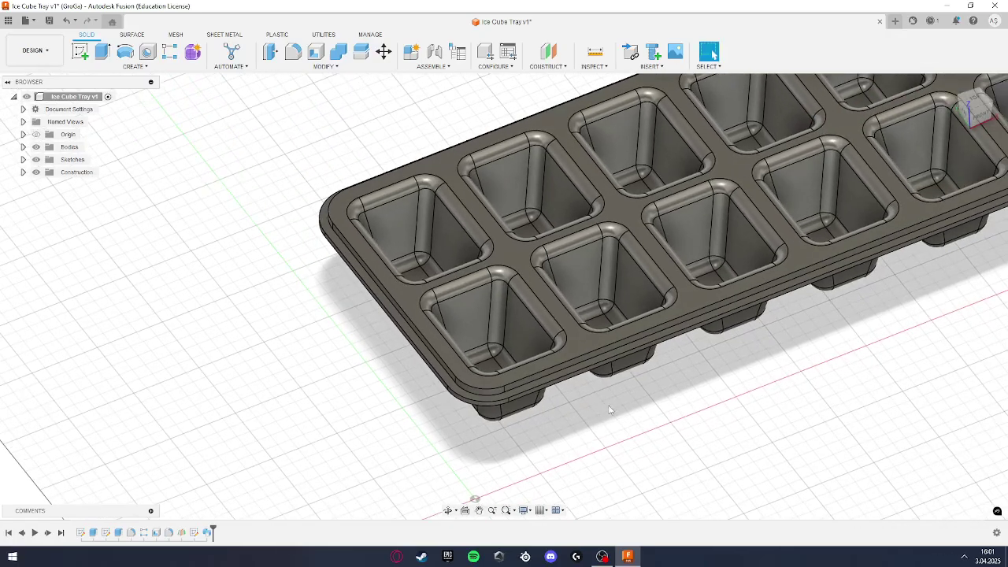
{"action": "scroll", "coordinate": [587, 443], "scroll_direction": "up", "scroll_amount": 2}
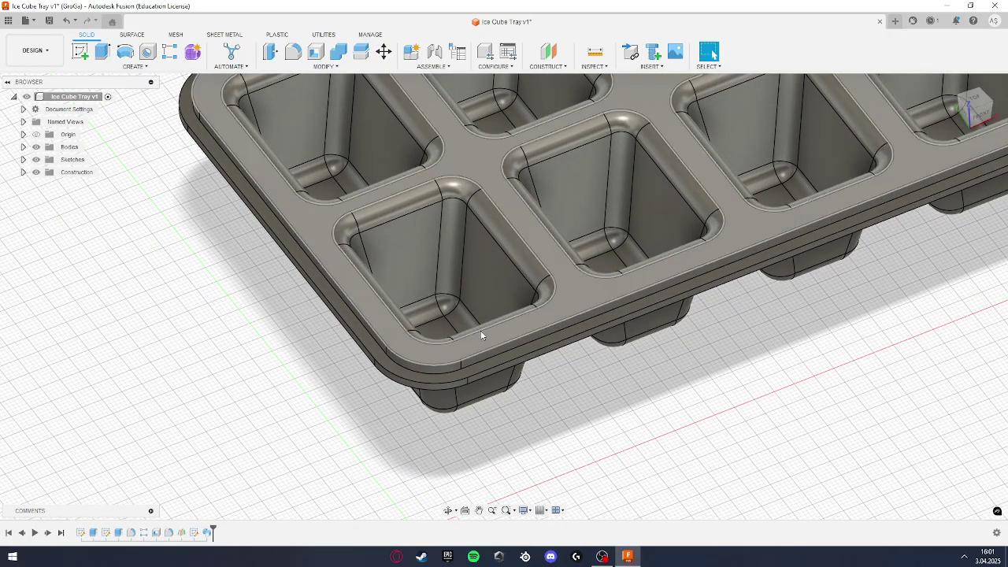
Step: Set up a 1 mm fillet on the lip's top outer edge, inner step corner, and the ledge's upper and lower outer edges
{"action": "left_click", "coordinate": [293, 52]}
{"action": "scroll", "coordinate": [322, 254], "scroll_direction": "down", "scroll_amount": 2}
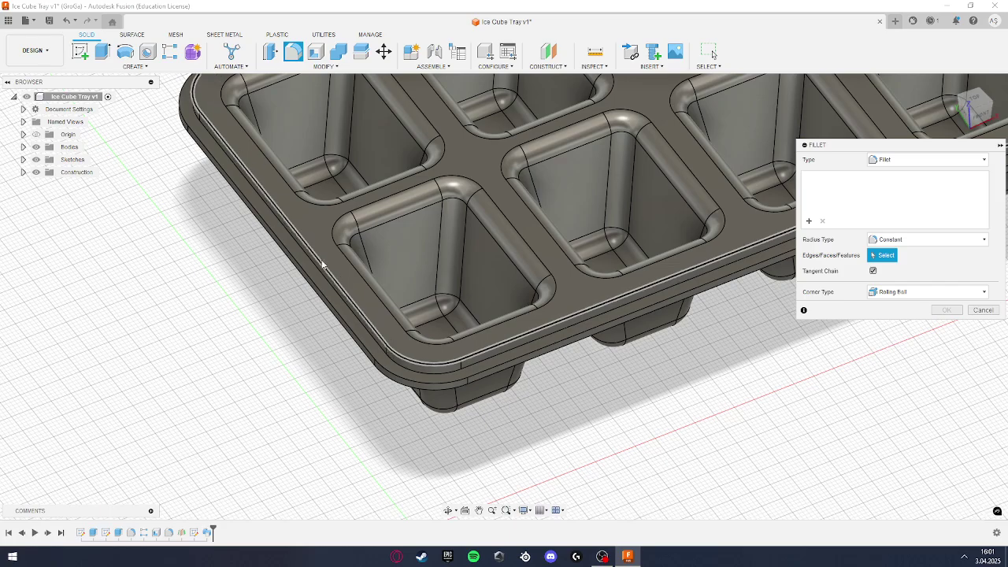
{"action": "left_click", "coordinate": [323, 266]}
{"action": "scroll", "coordinate": [374, 360], "scroll_direction": "up", "scroll_amount": 3}
{"action": "left_click", "coordinate": [381, 347]}
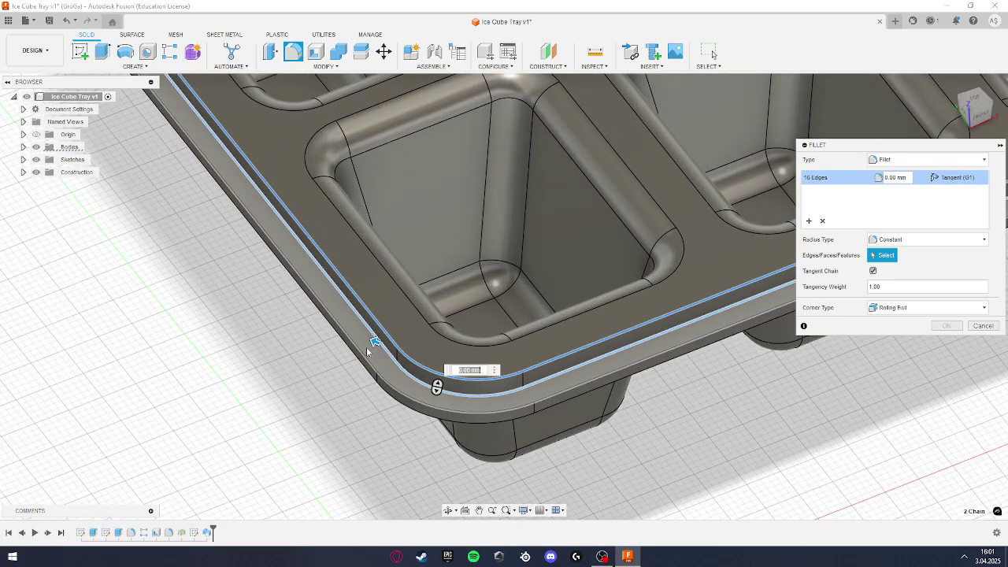
{"action": "left_click", "coordinate": [359, 352]}
{"action": "middle_click_drag", "start_coordinate": [331, 398], "coordinate": [320, 398], "text": "shift"}
{"action": "left_click", "coordinate": [320, 403]}
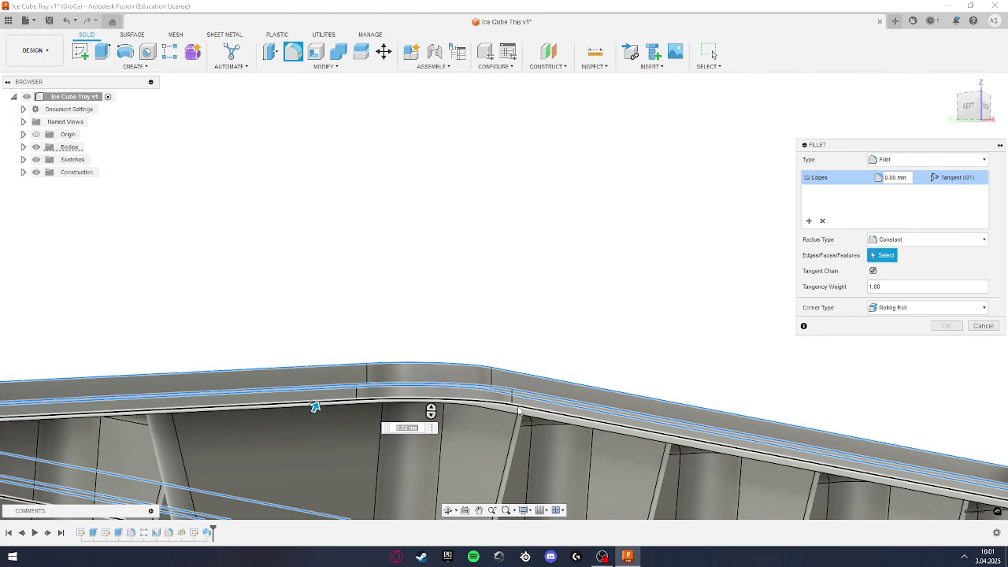
{"action": "type", "text": "1"}
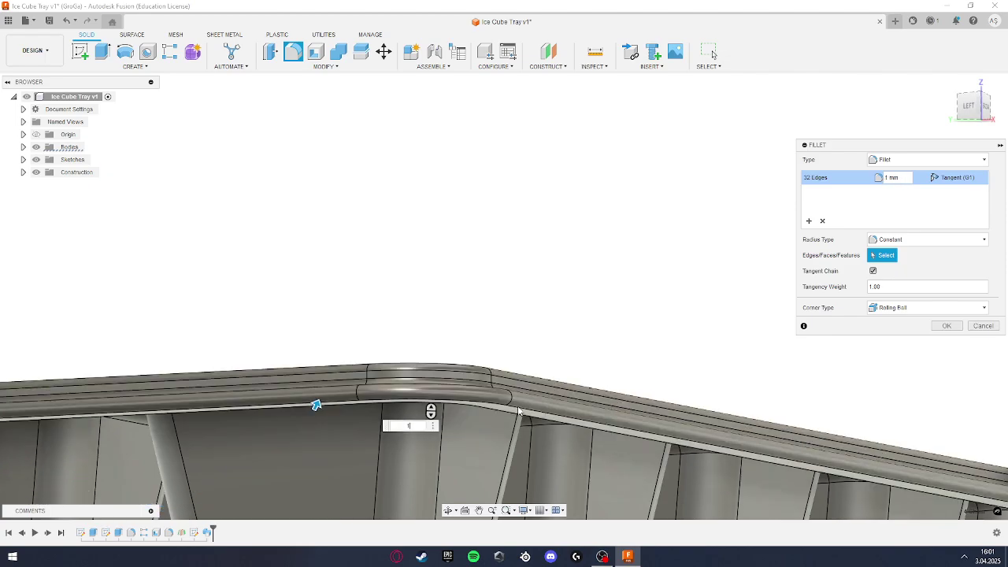
Step: Remove the lip's inner step corner from the fillet selection and apply a 1 mm radius to the other three edge loops
{"action": "middle_click_drag", "start_coordinate": [487, 359], "coordinate": [464, 353], "text": "shift"}
{"action": "scroll", "coordinate": [463, 352], "scroll_direction": "up", "scroll_amount": 2}
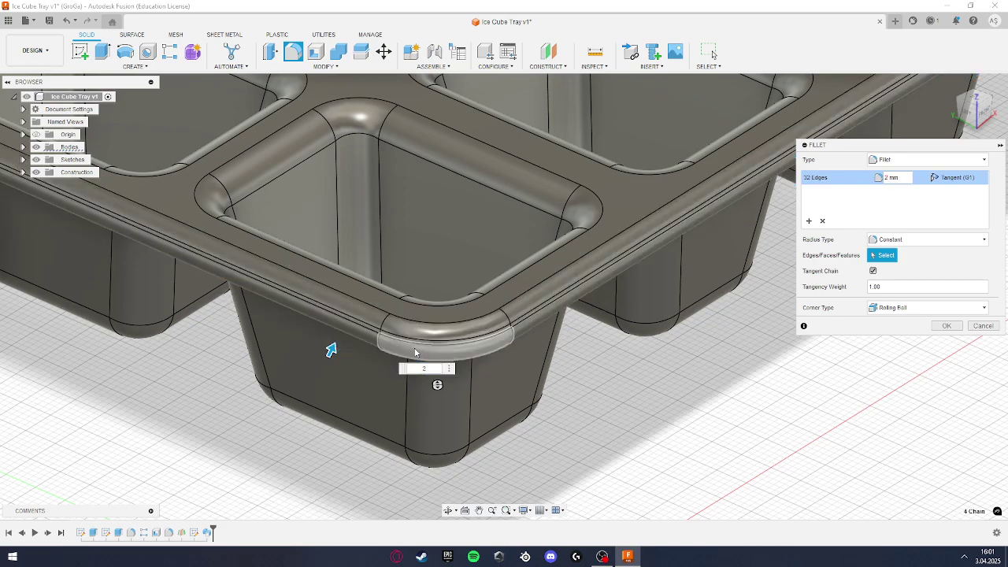
{"action": "left_click", "coordinate": [415, 351]}
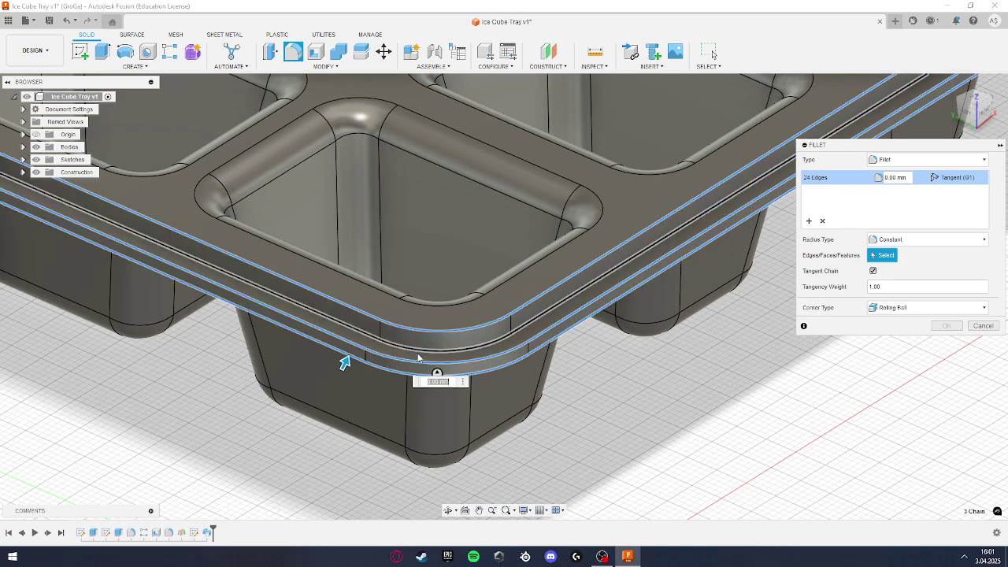
{"action": "type", "text": "1"}
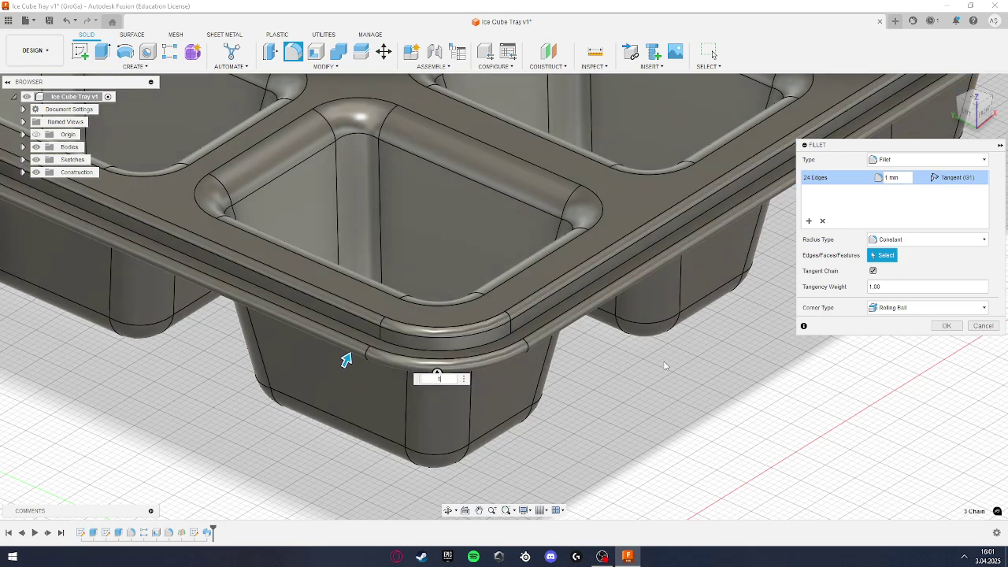
{"action": "left_click", "coordinate": [946, 325]}
{"action": "scroll", "coordinate": [622, 374], "scroll_direction": "down", "scroll_amount": 5}
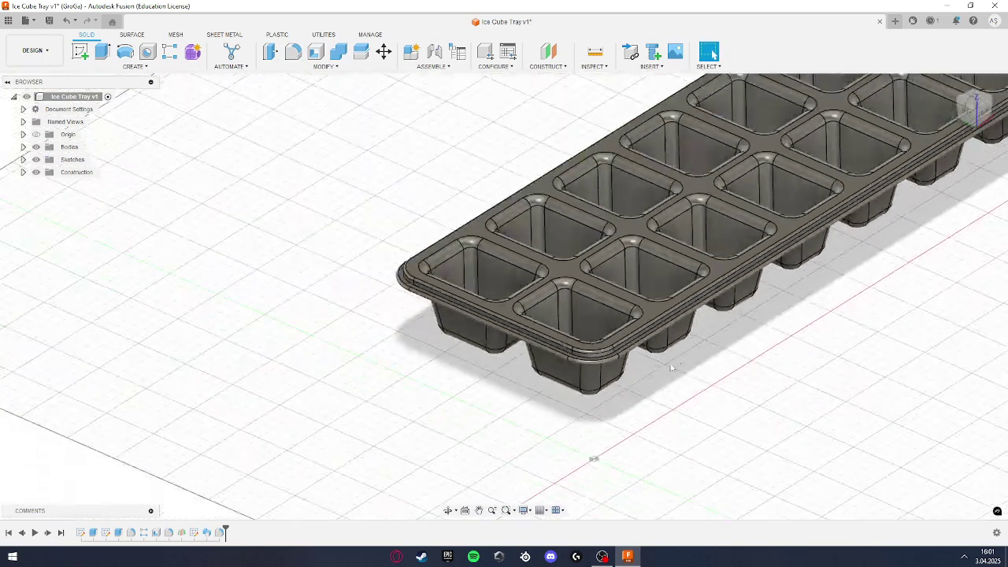
{"action": "middle_click_drag", "start_coordinate": [720, 386], "coordinate": [572, 383], "text": "shift"}
{"action": "scroll", "coordinate": [697, 387], "scroll_direction": "down", "scroll_amount": 3}
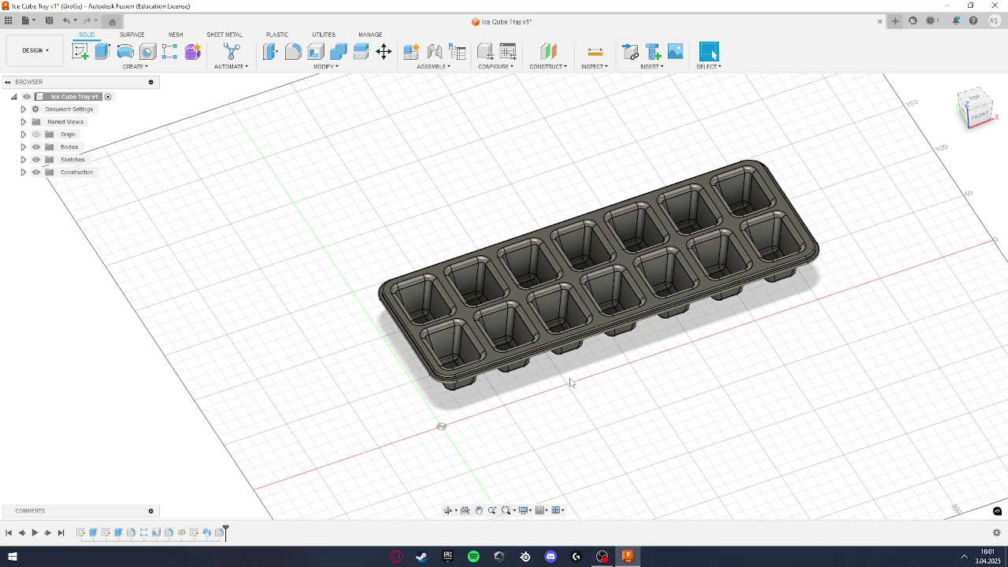
{"action": "mouse_move", "coordinate": [956, 96]}
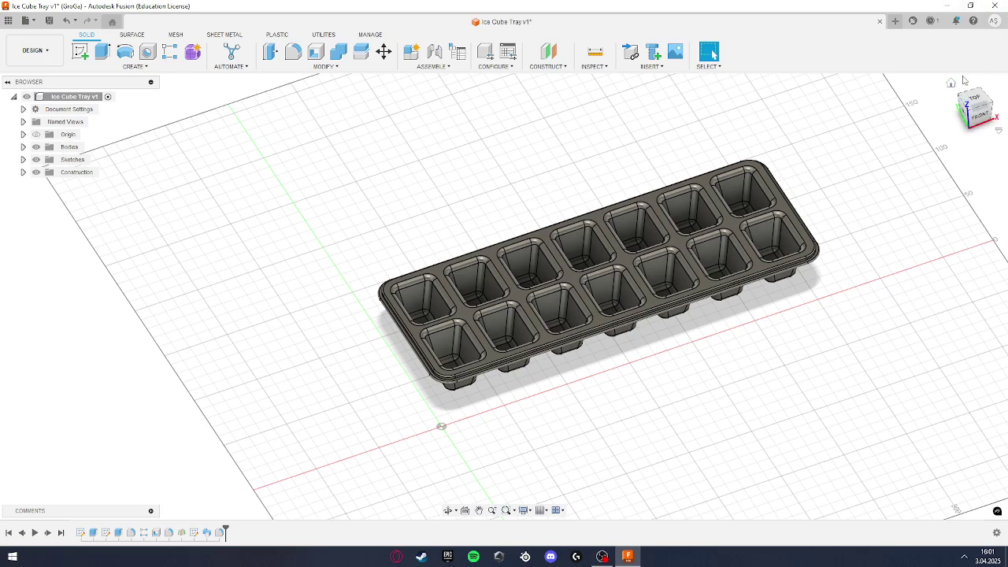